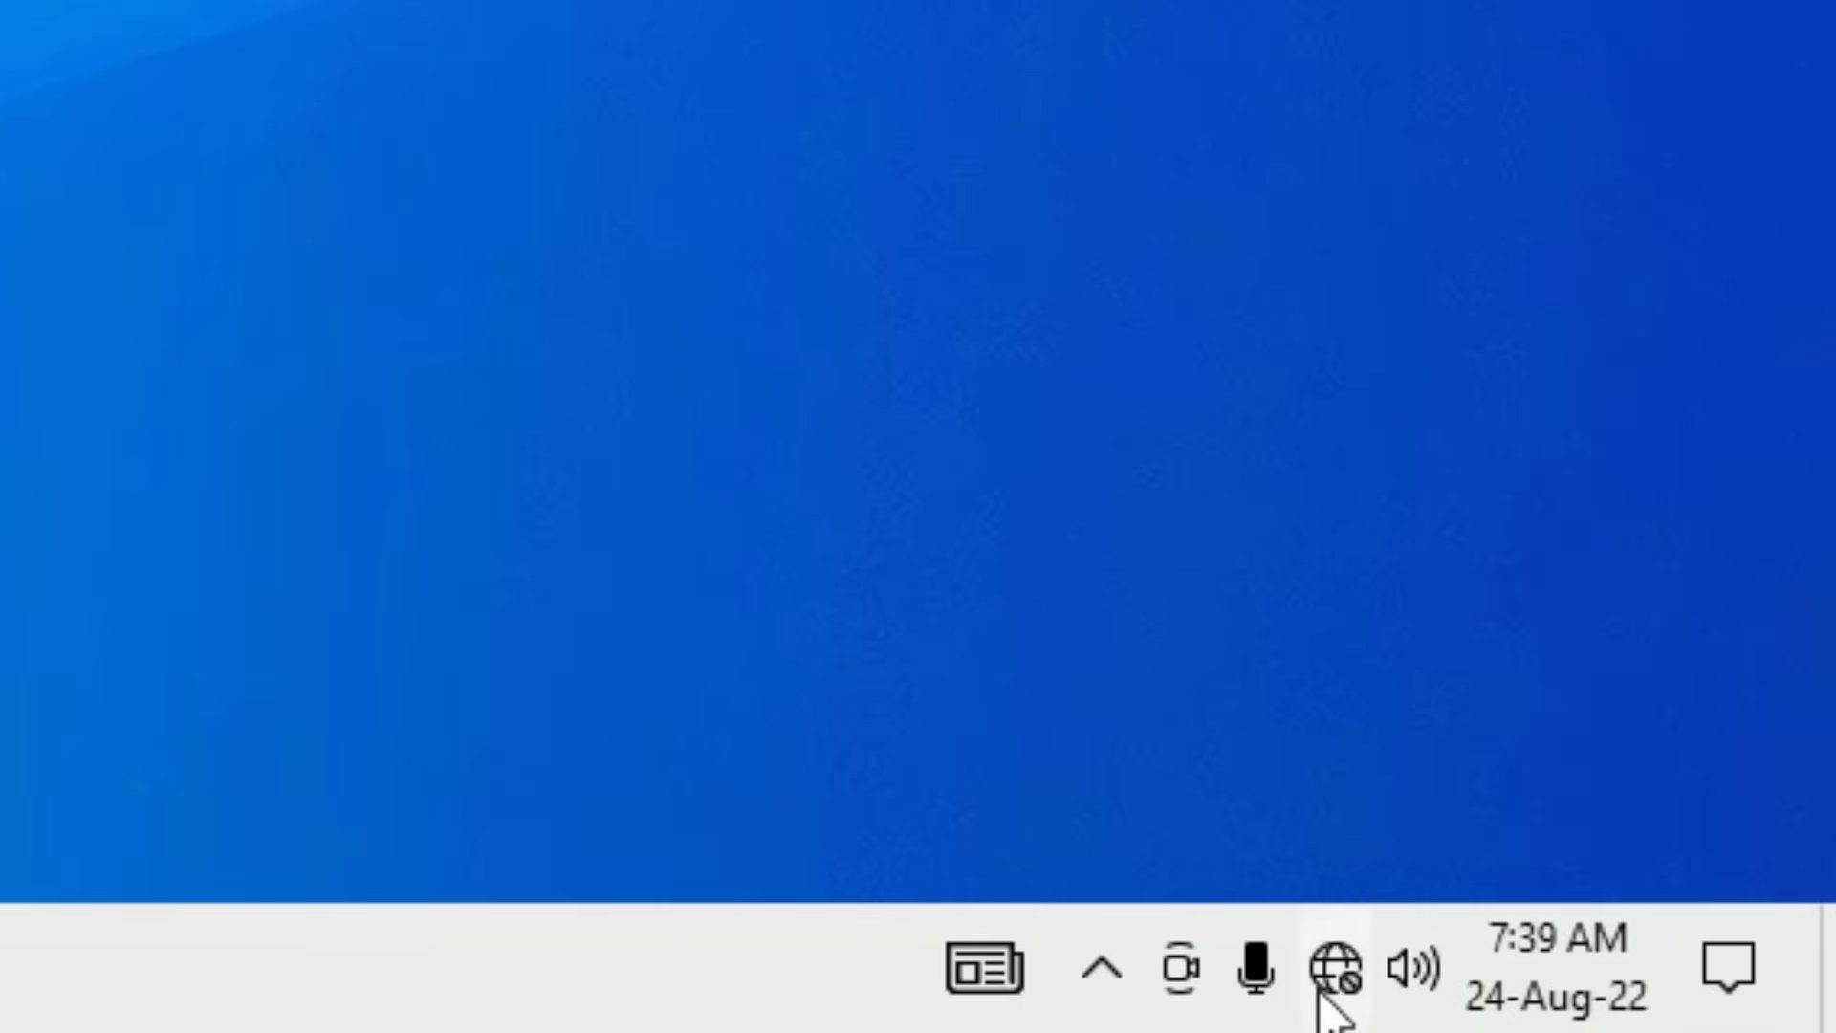
# Run the network troubleshooter on all network adapters and close it when the diagnosis finishes.
pyautogui.rightClick(1322, 994)
pyautogui.click(1222, 325)
pyautogui.rightClick(1349, 973)
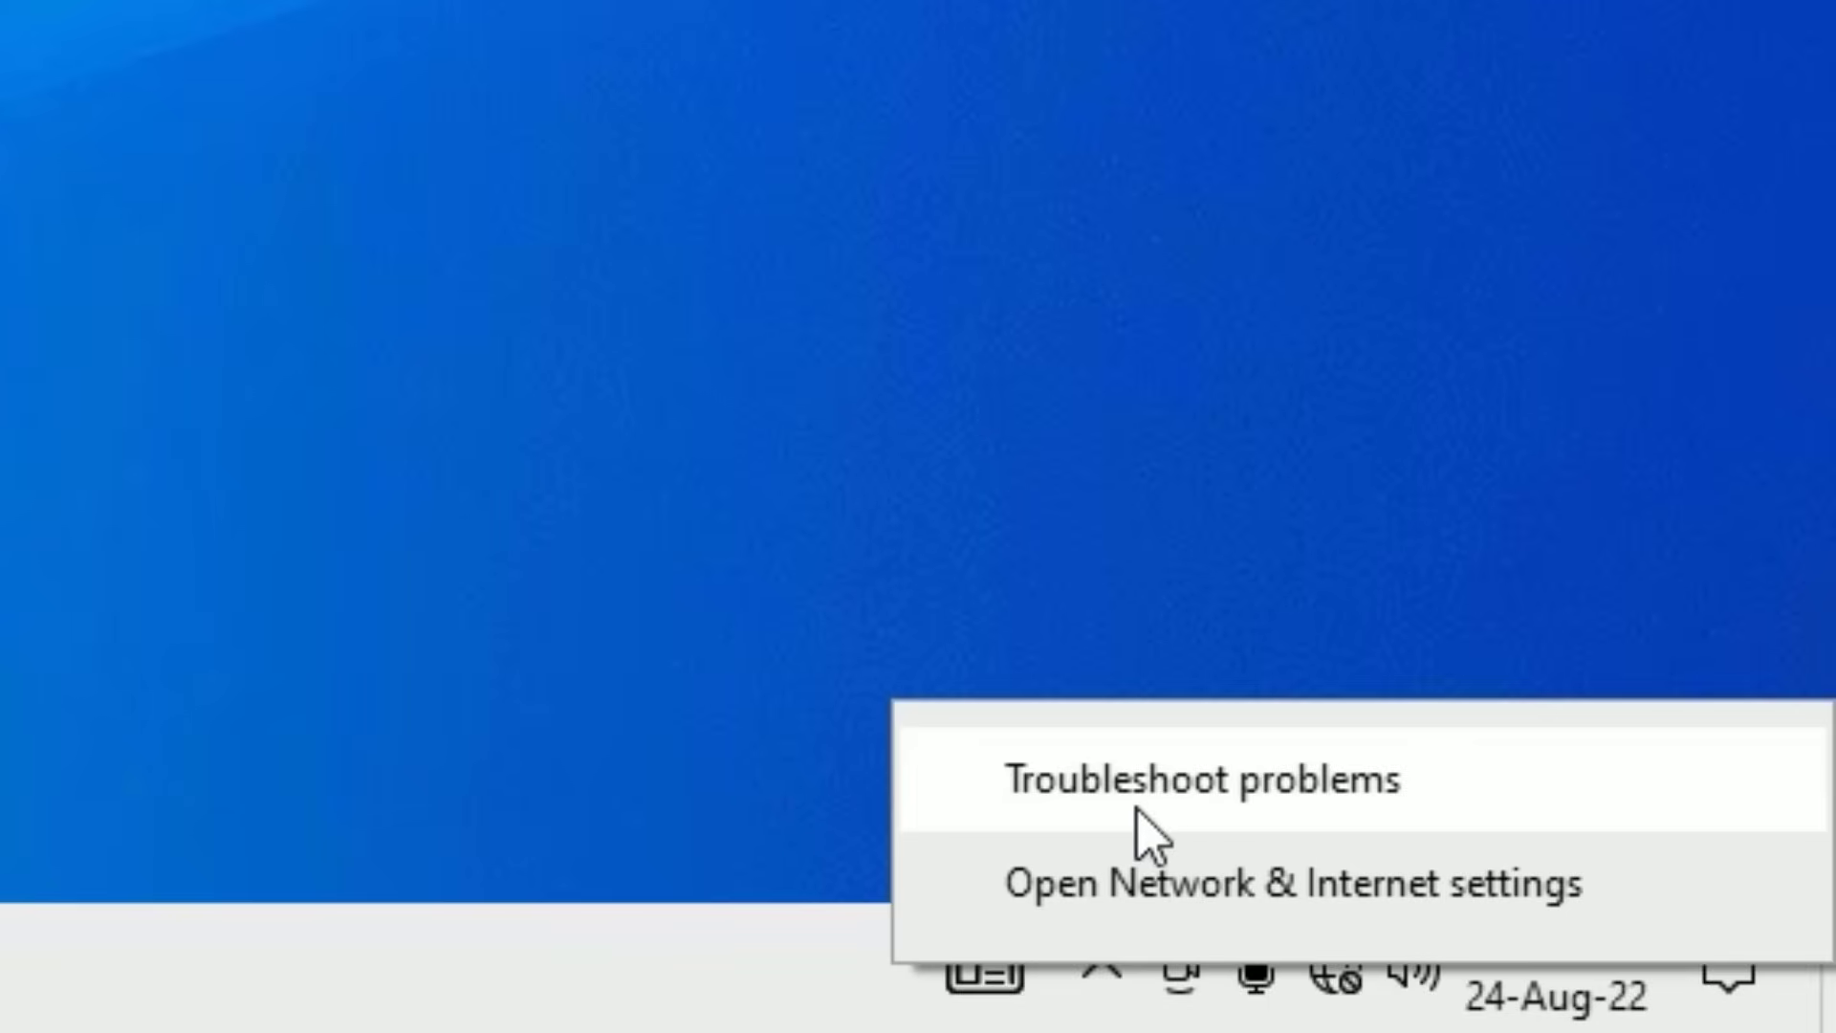
pyautogui.click(1339, 1009)
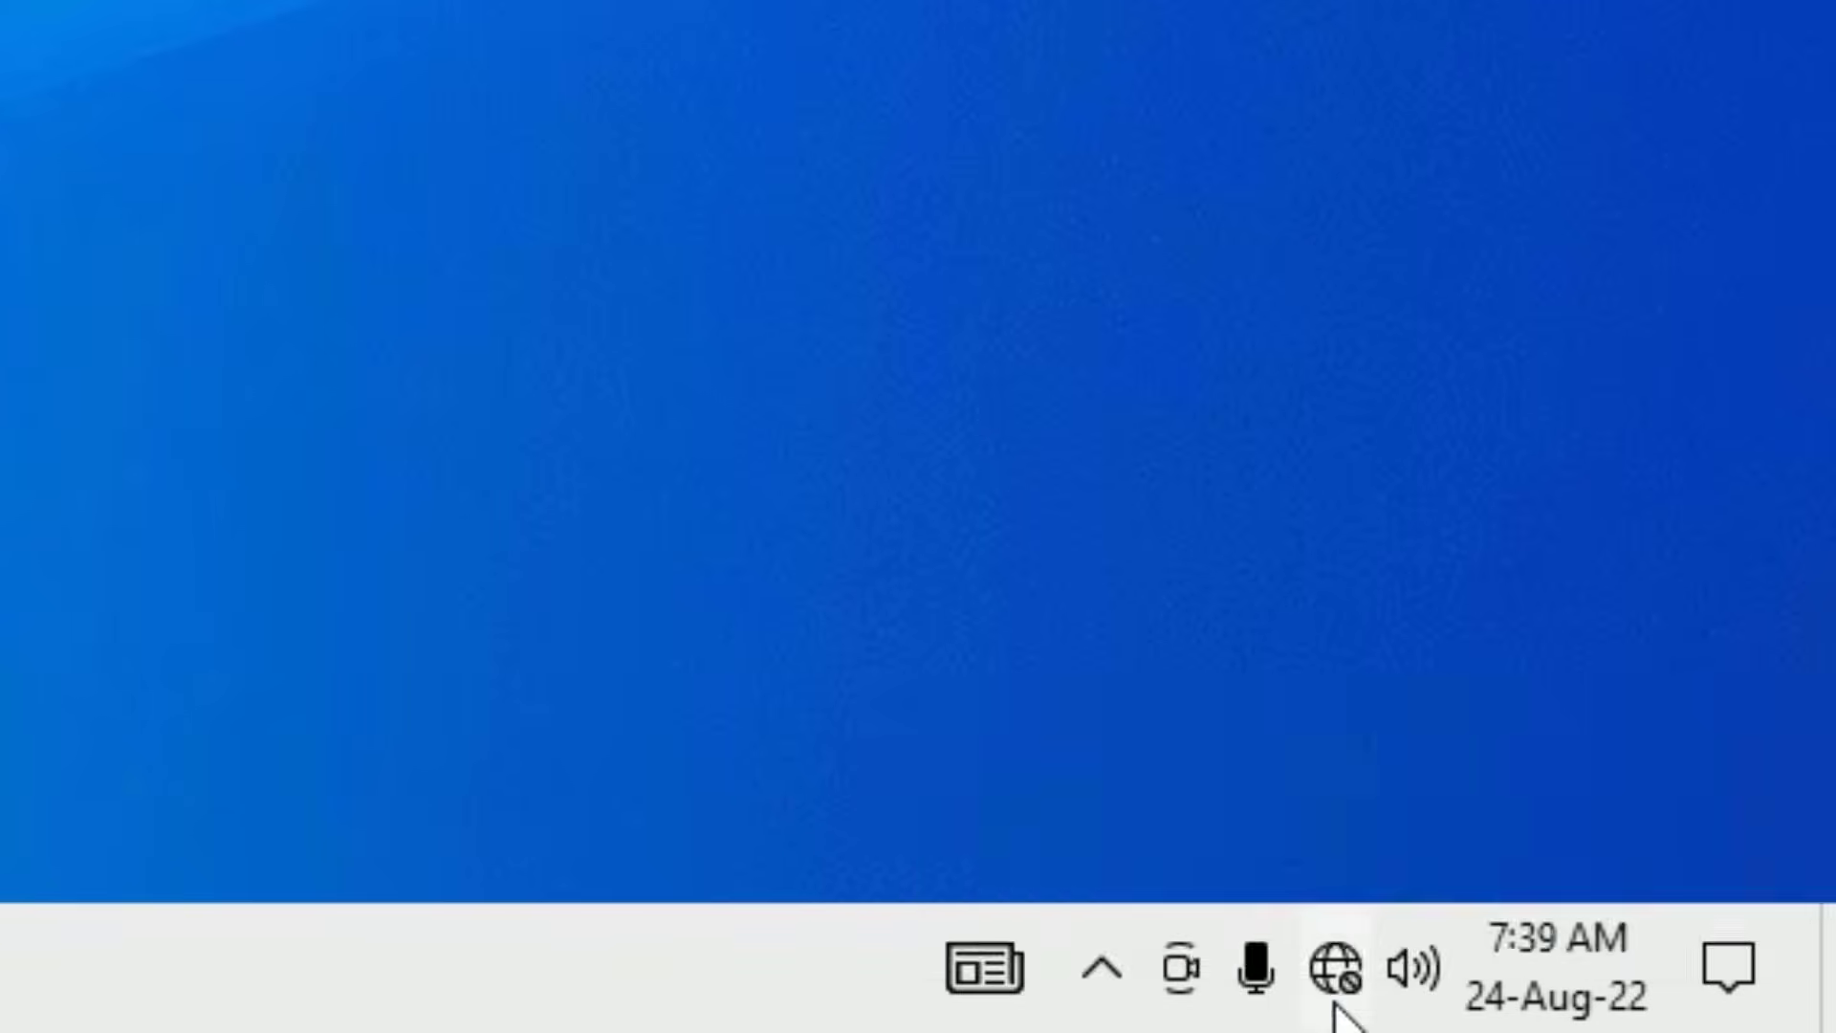
pyautogui.rightClick(1338, 1008)
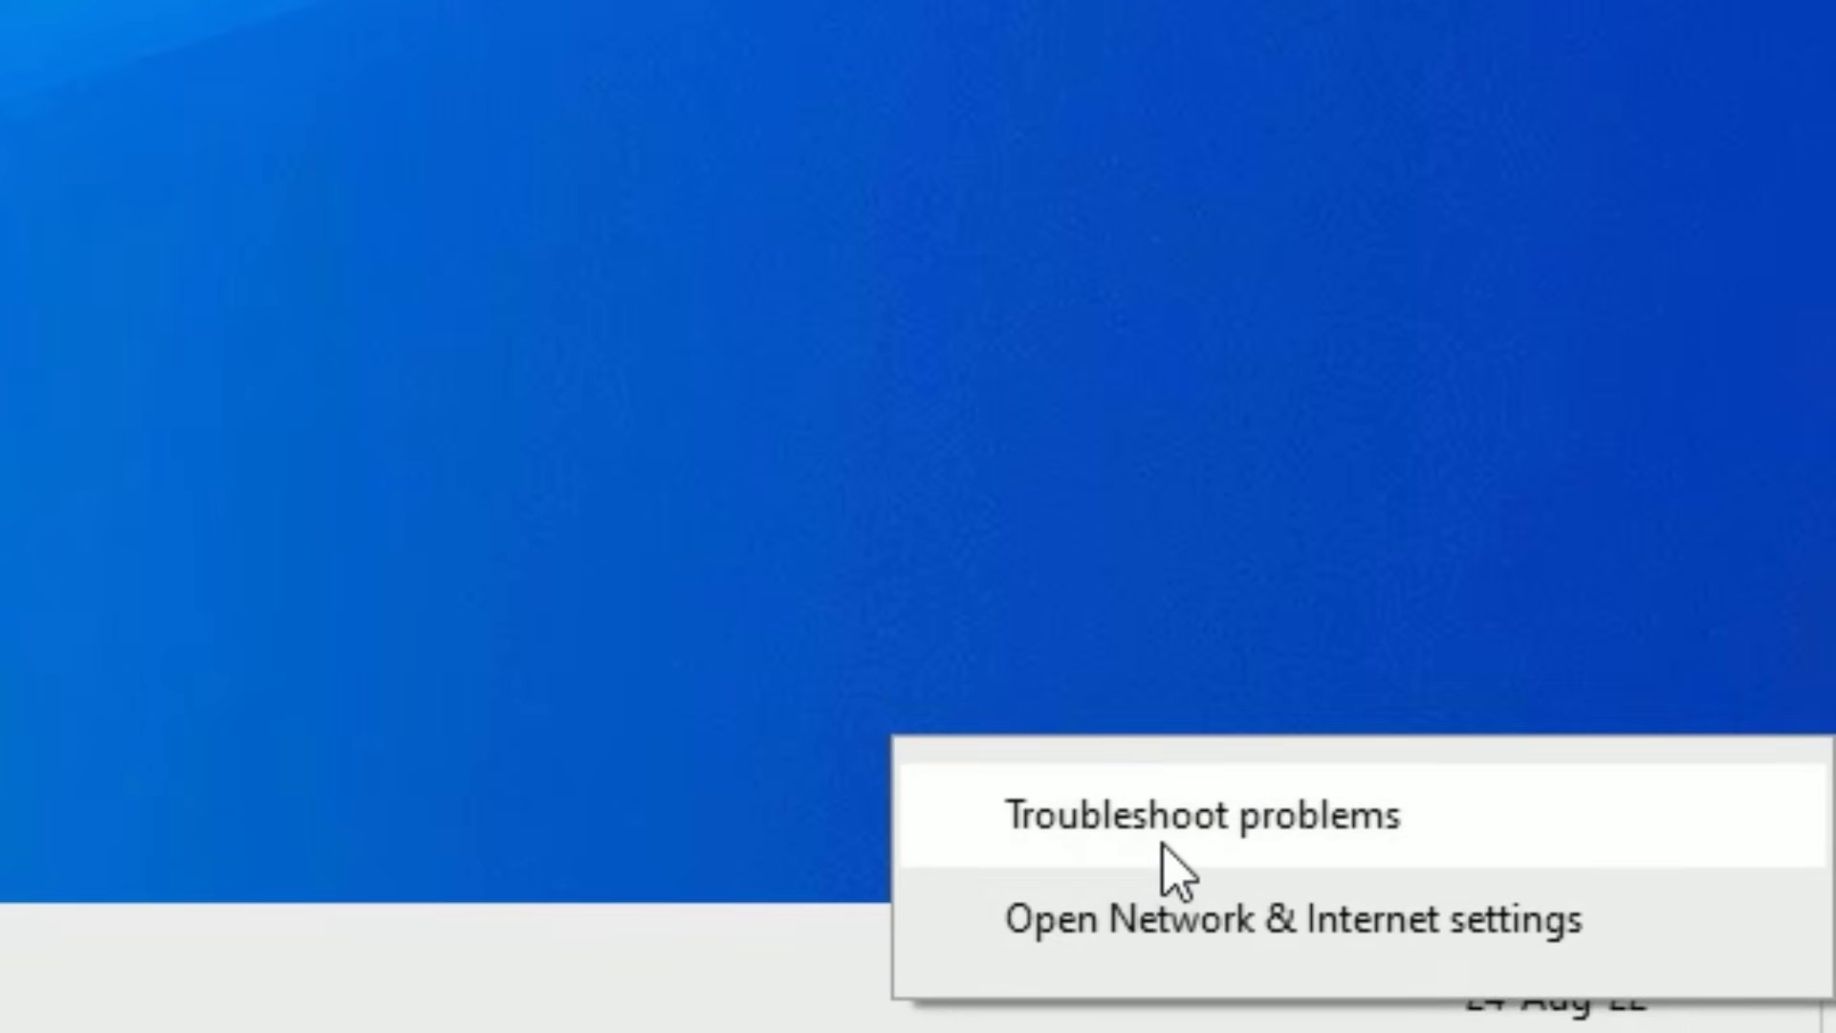
pyautogui.click(1160, 846)
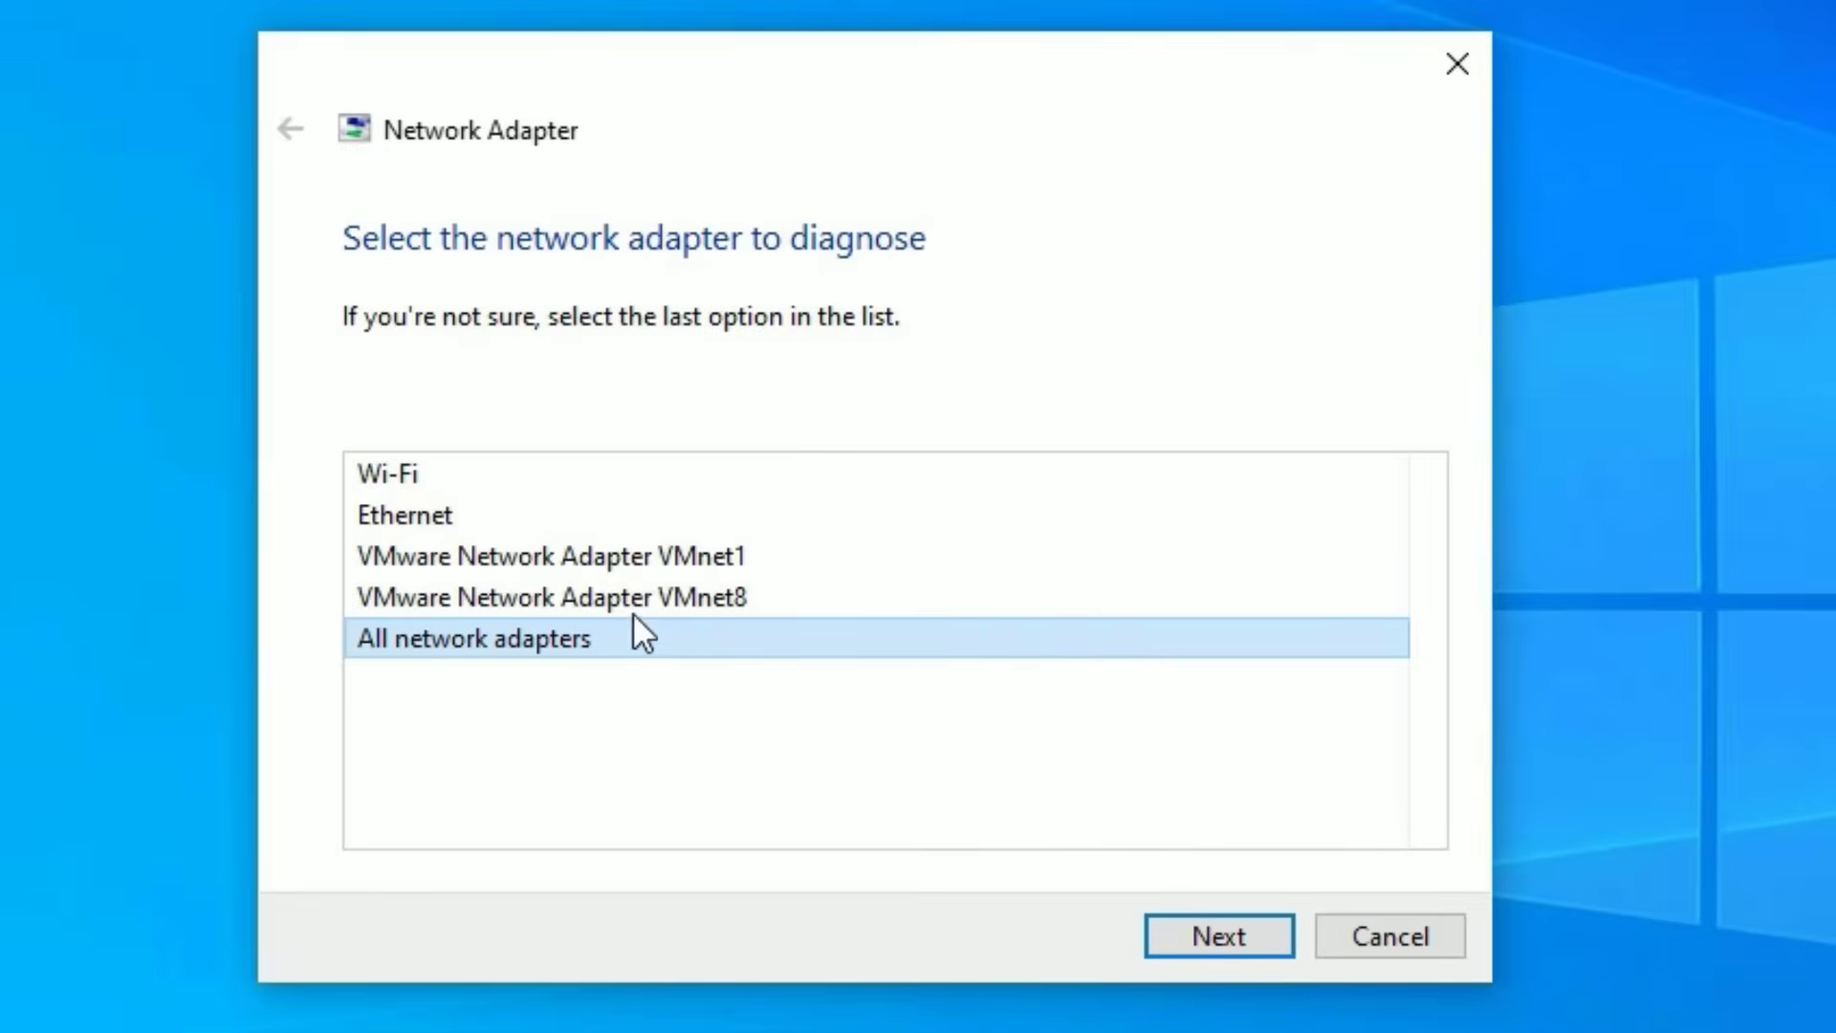
pyautogui.click(1268, 942)
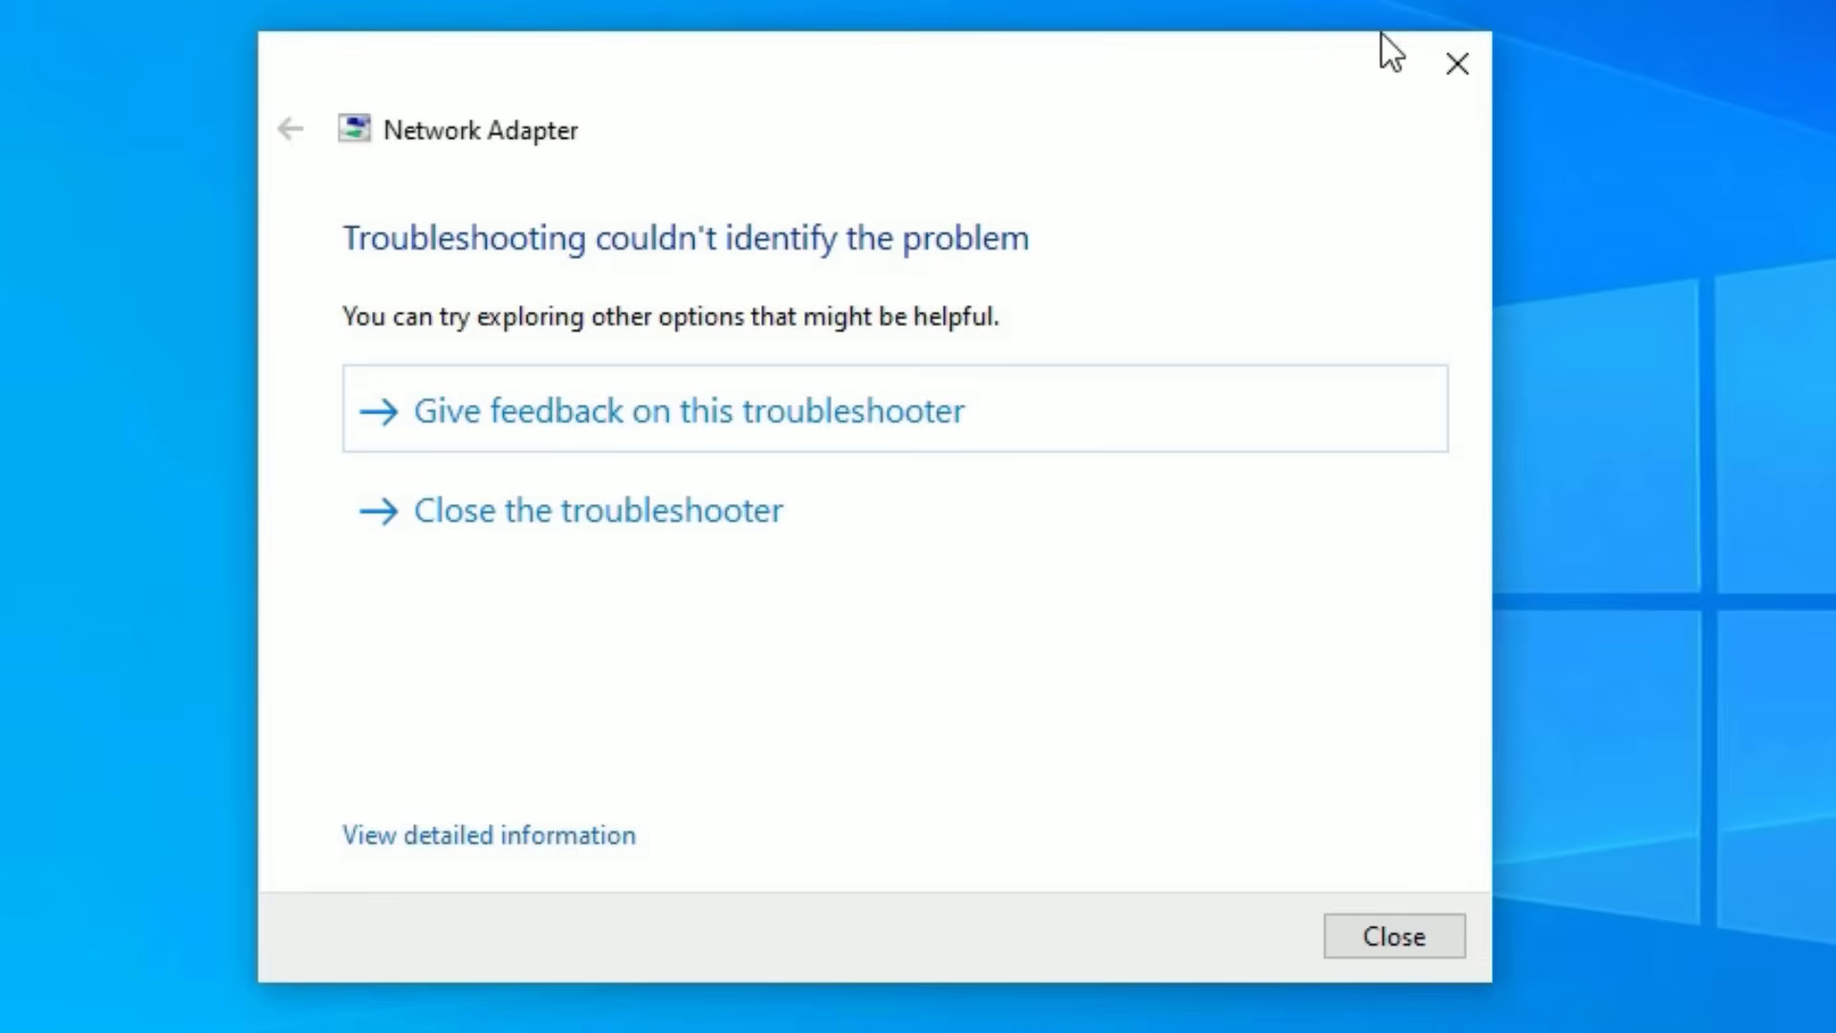
pyautogui.click(1451, 84)
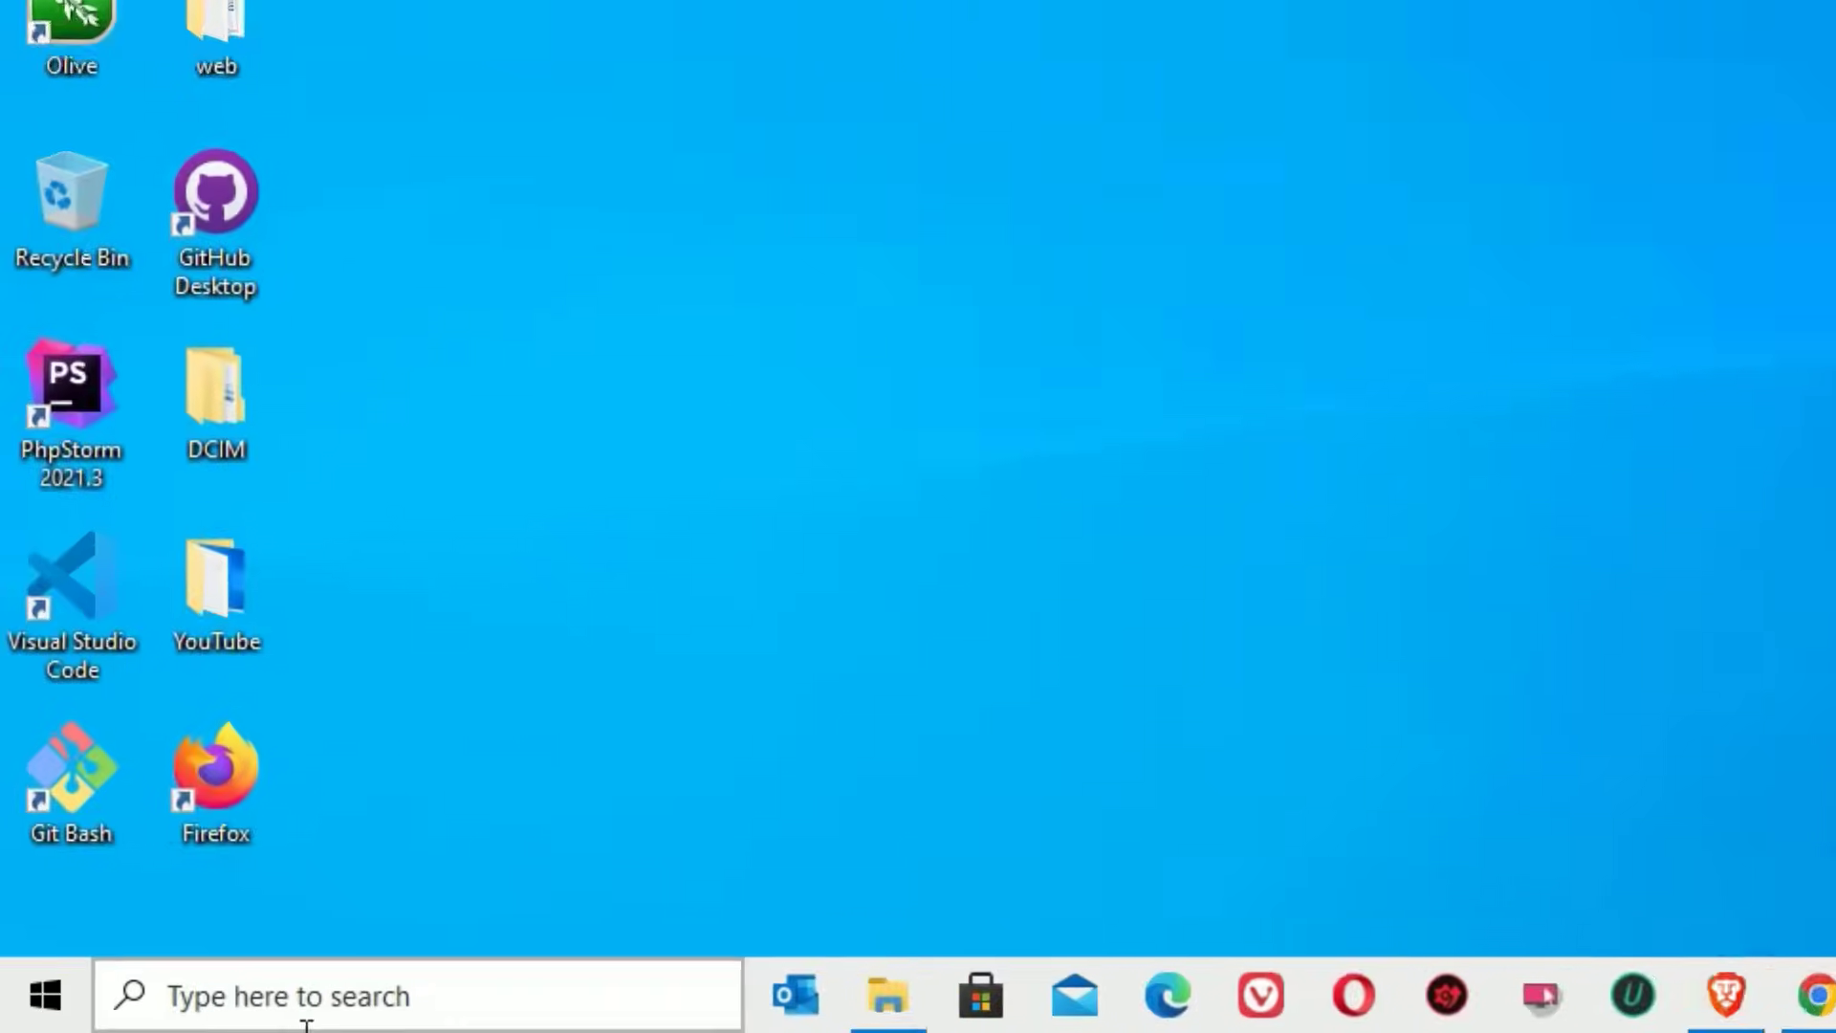
# Search for and open Control Panel, with its items viewed by Category.
pyautogui.click(155, 1023)
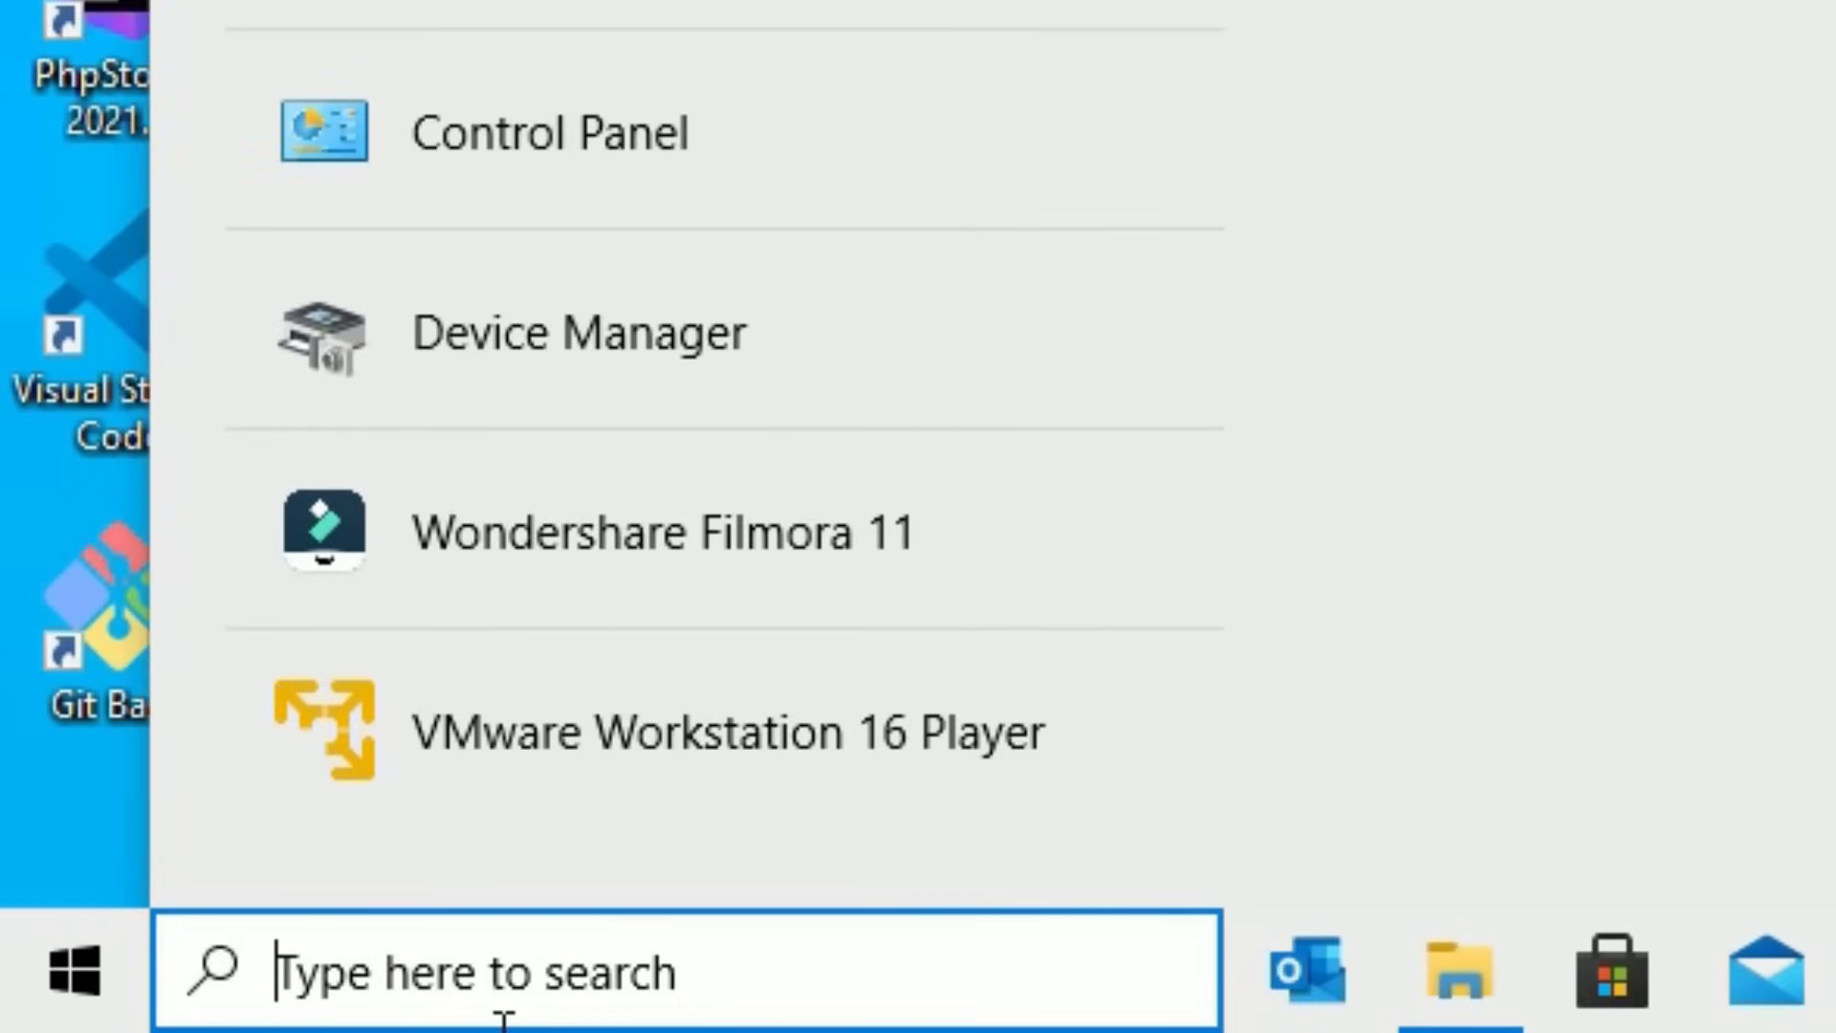
pyautogui.write('control')
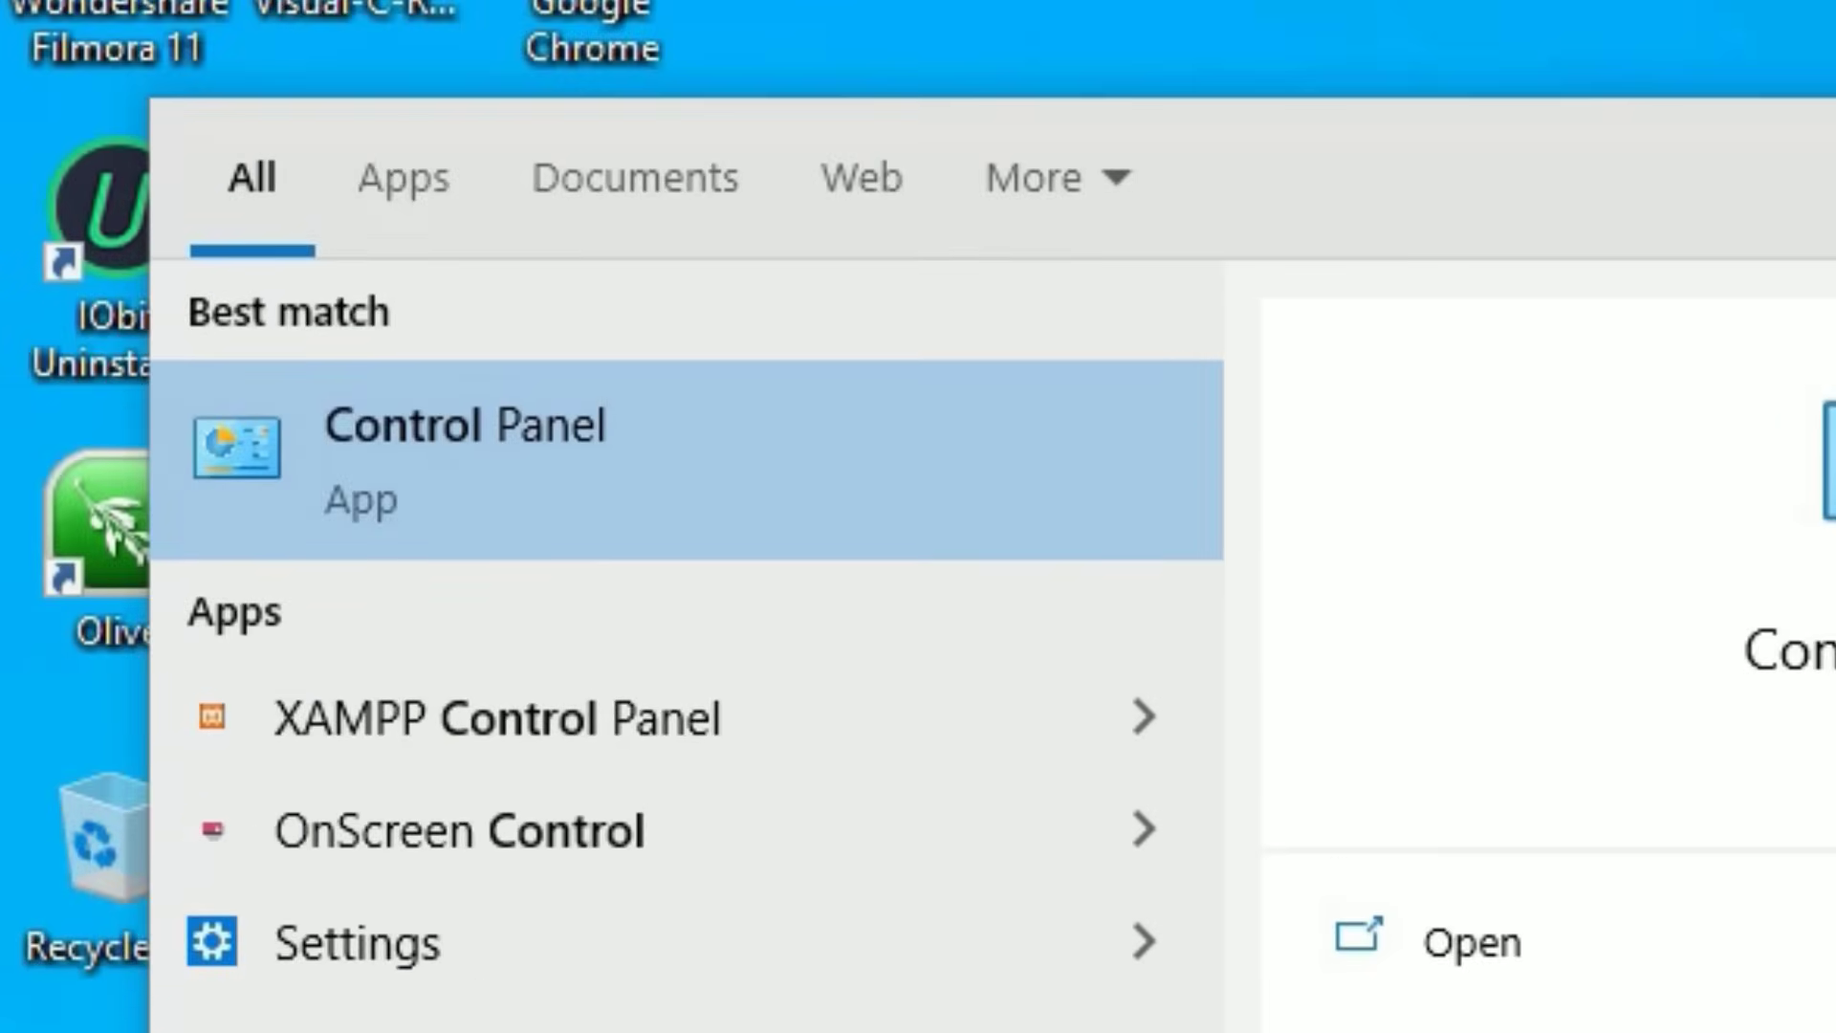
pyautogui.press('Return')
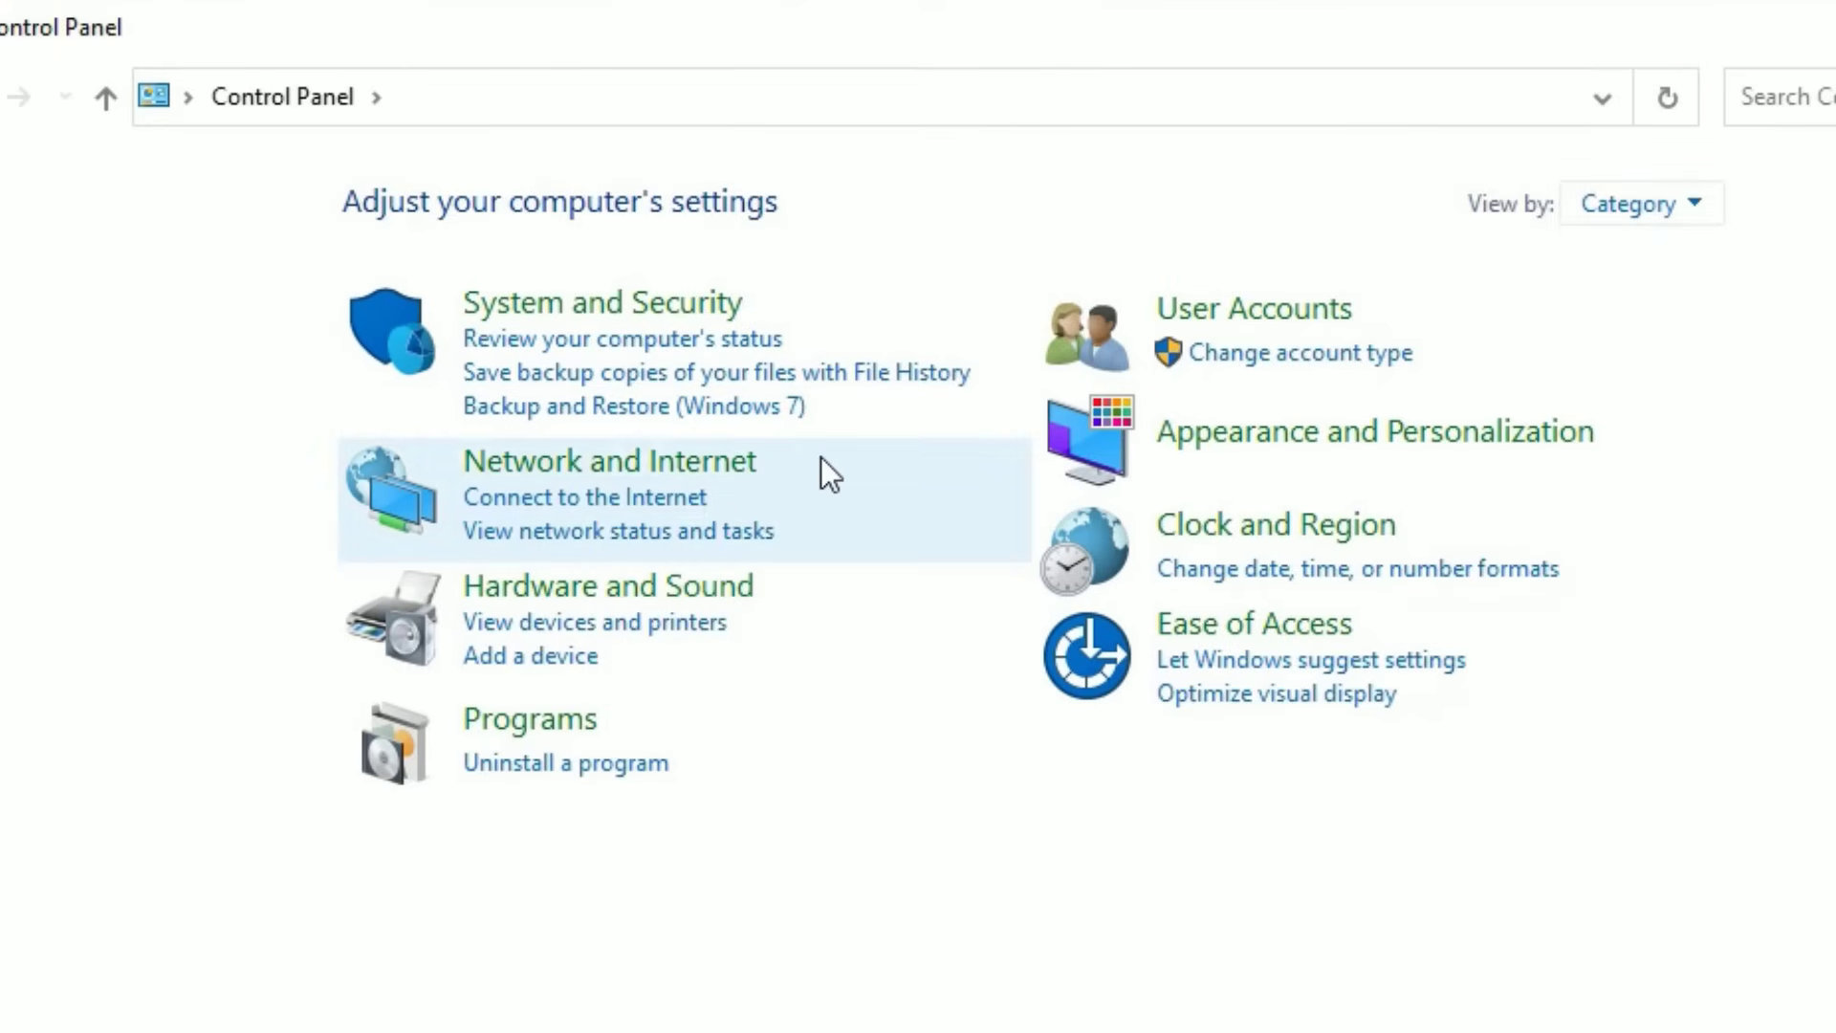
pyautogui.click(1637, 203)
pyautogui.click(1672, 269)
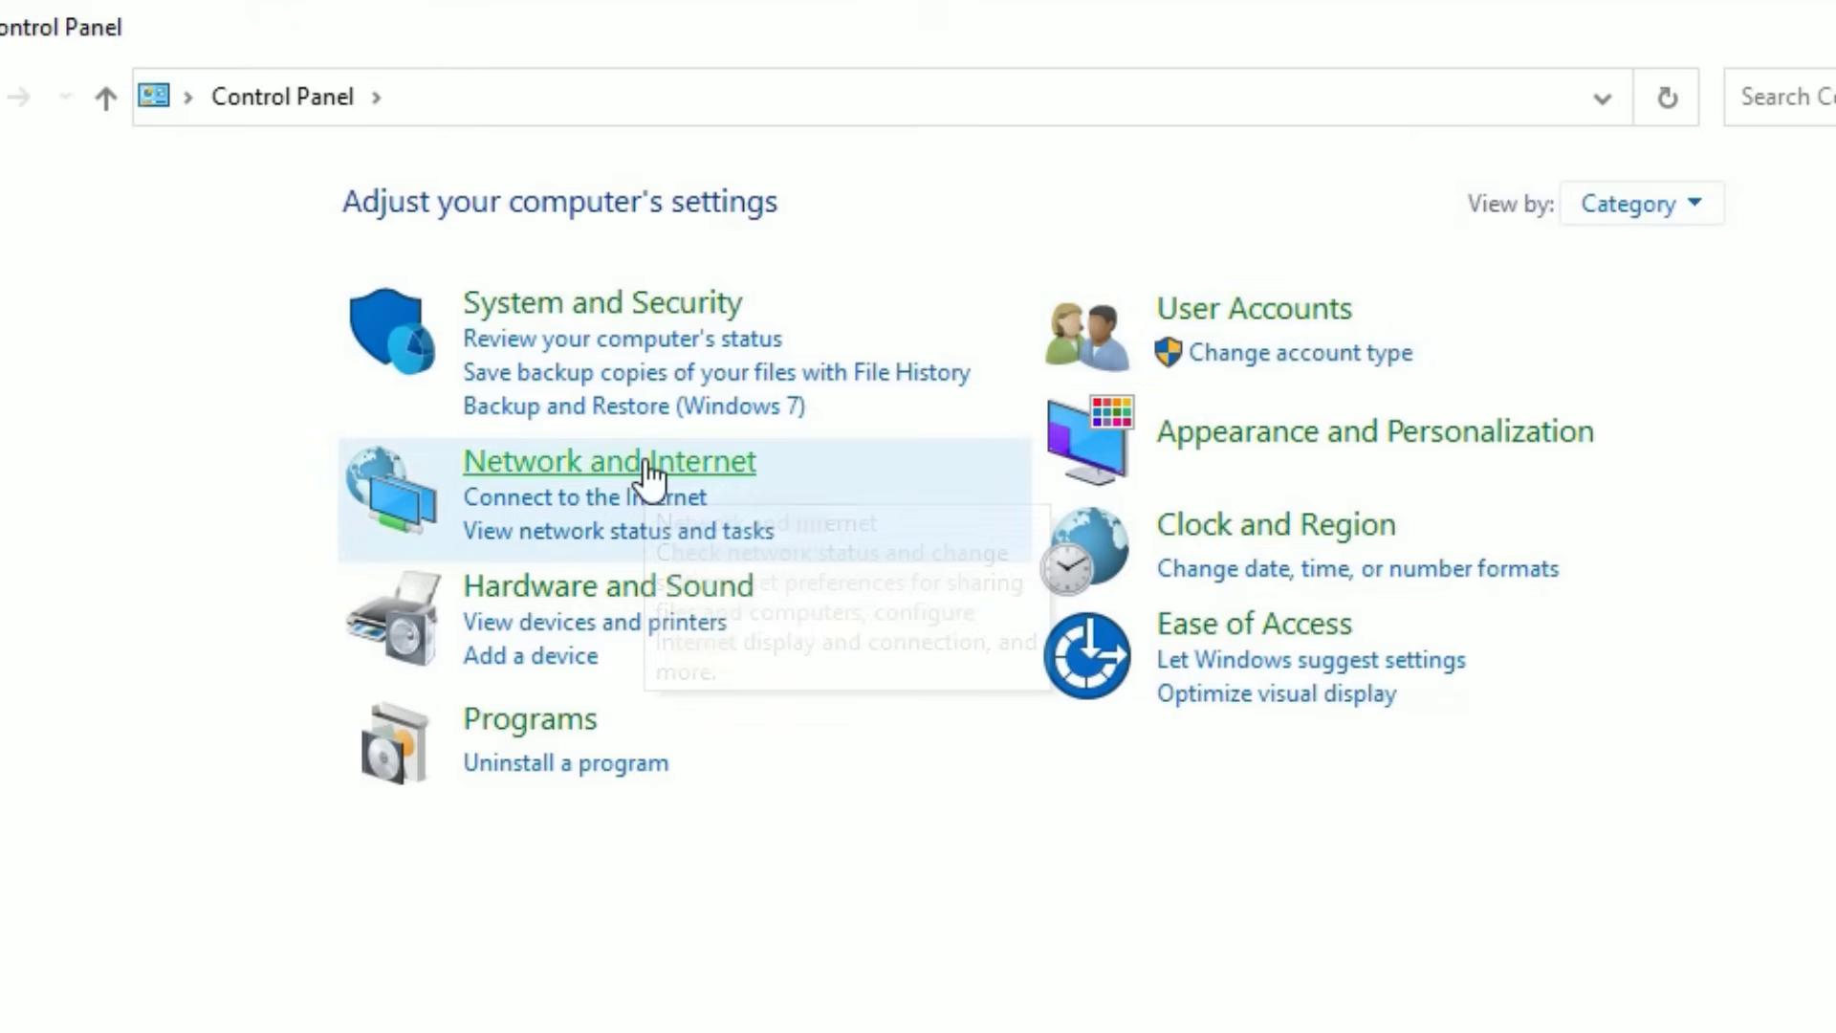
# Open the adapter settings through Network and Internet and the Network and Sharing Center.
pyautogui.click(647, 463)
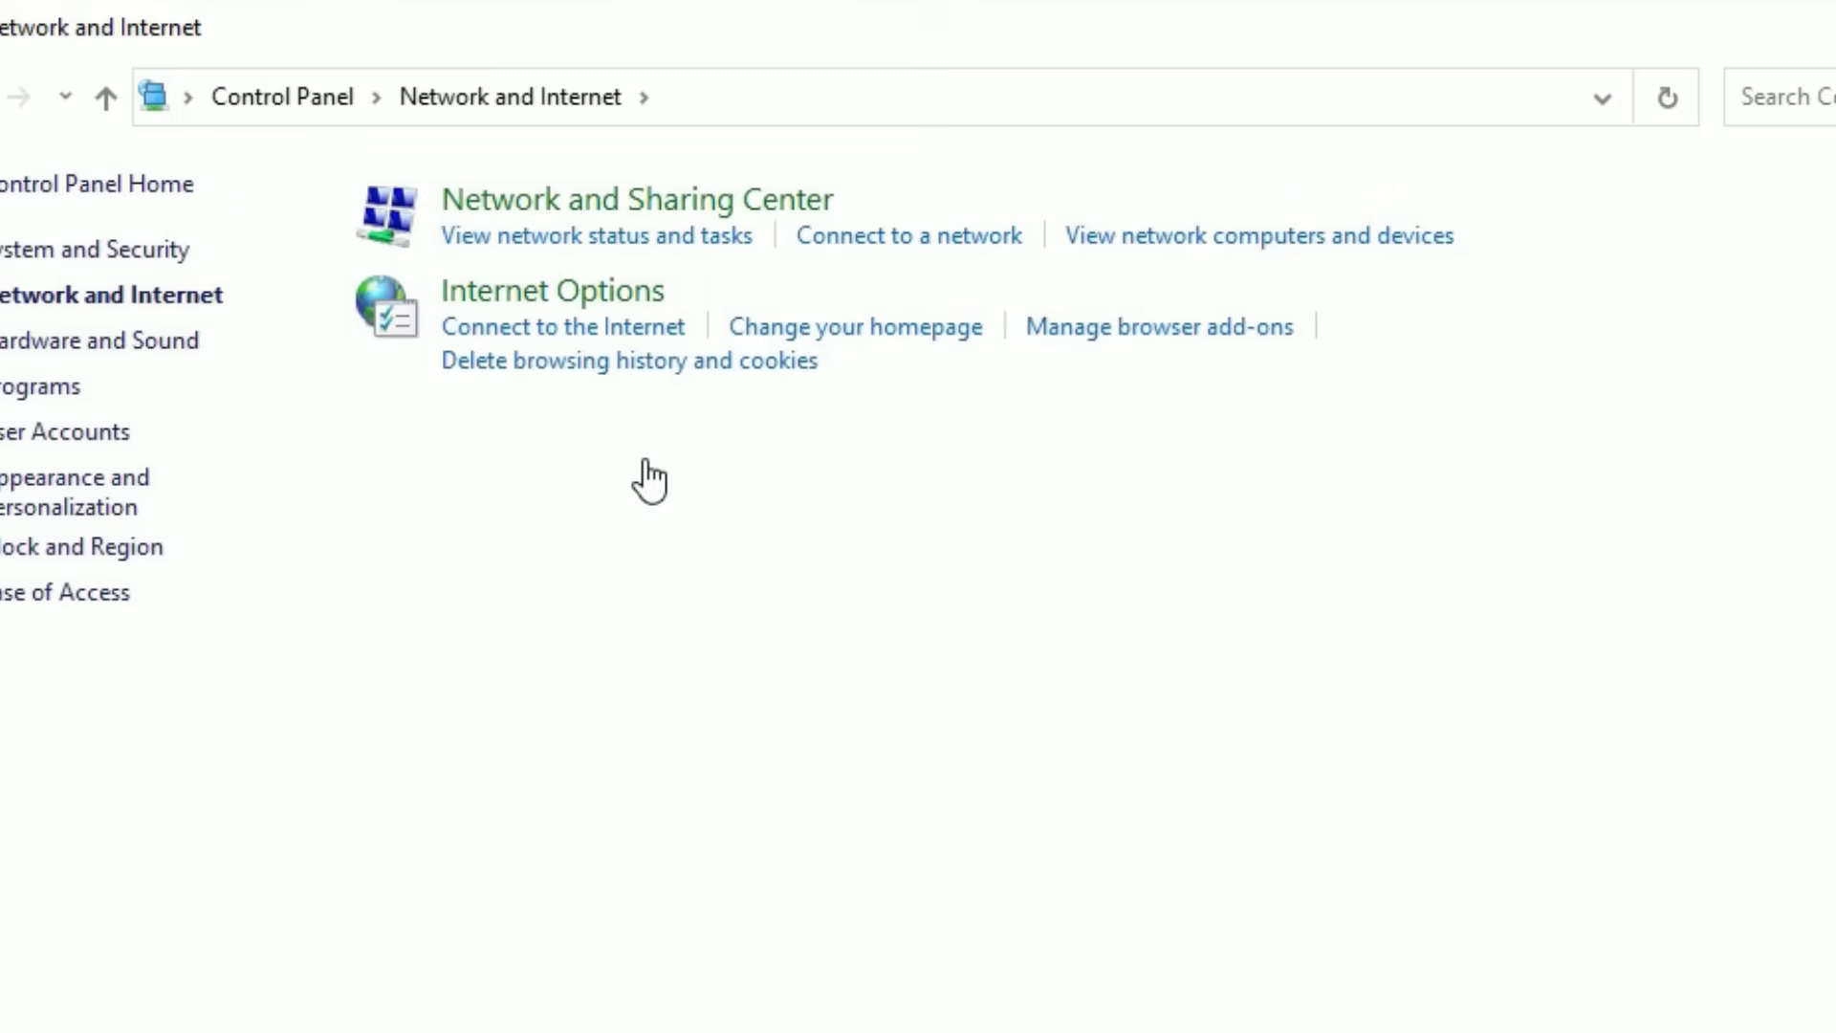
pyautogui.click(672, 210)
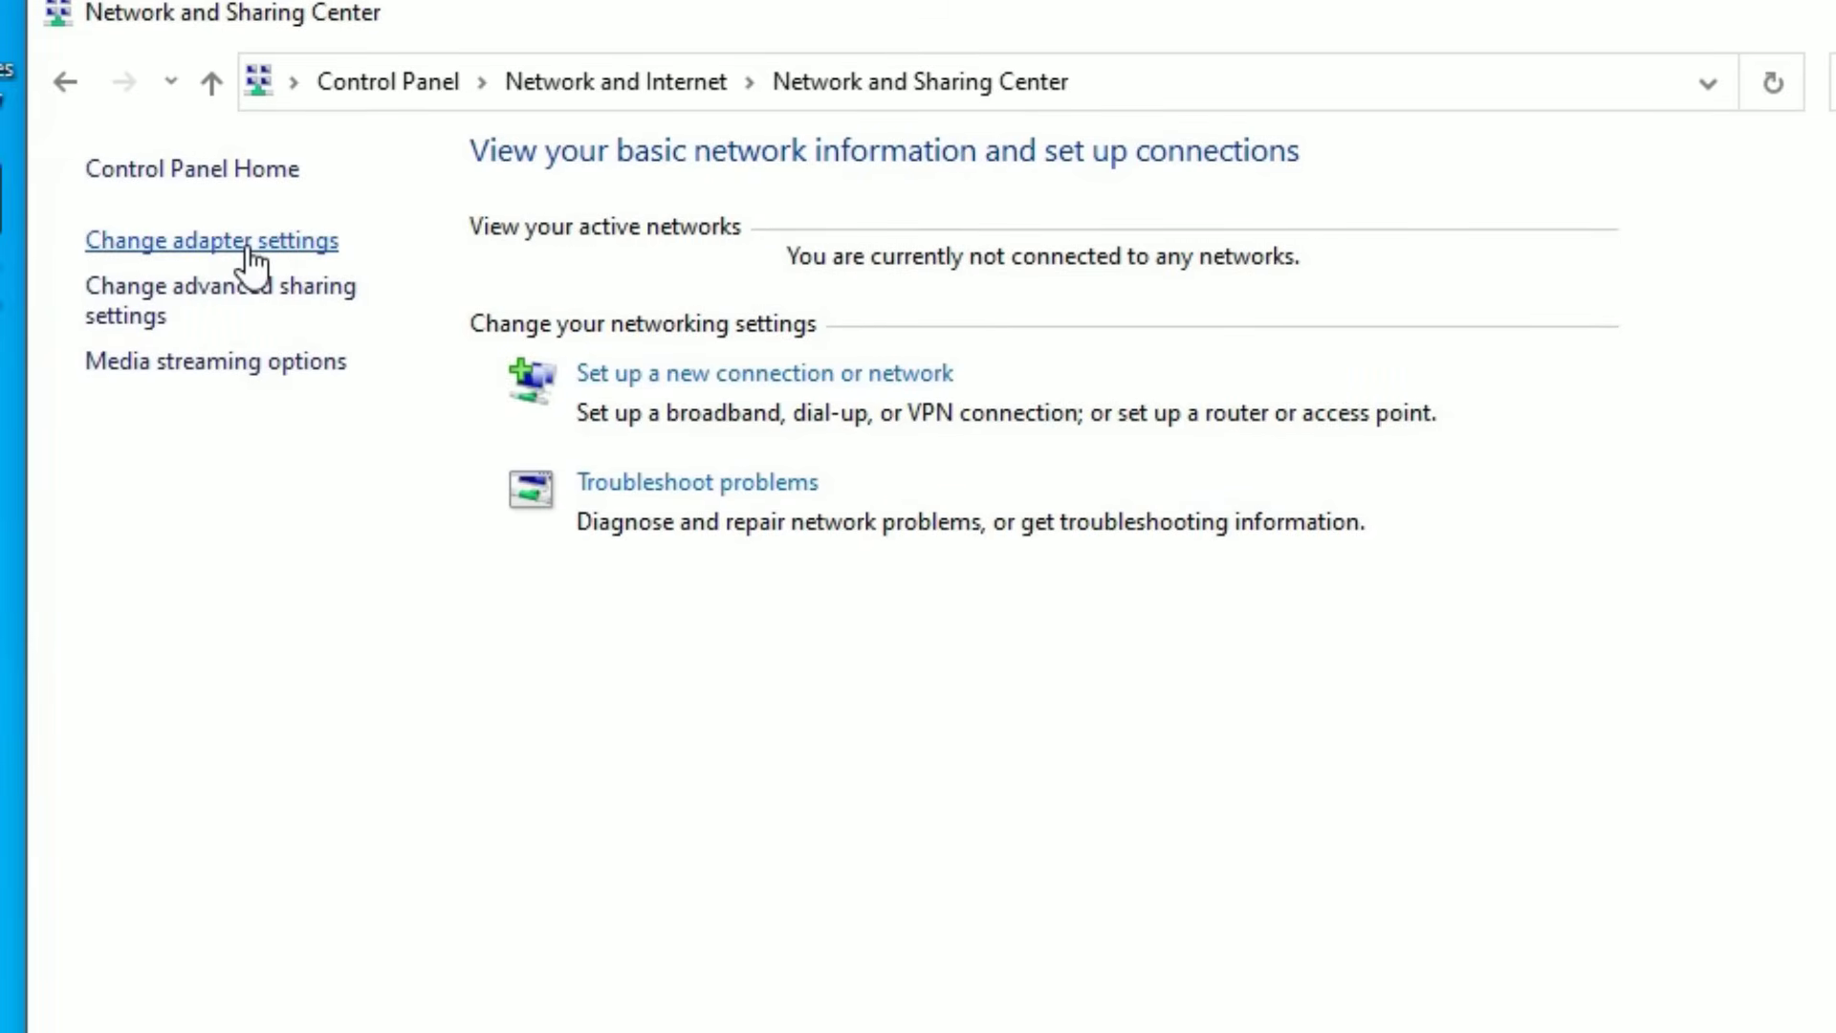
pyautogui.click(249, 245)
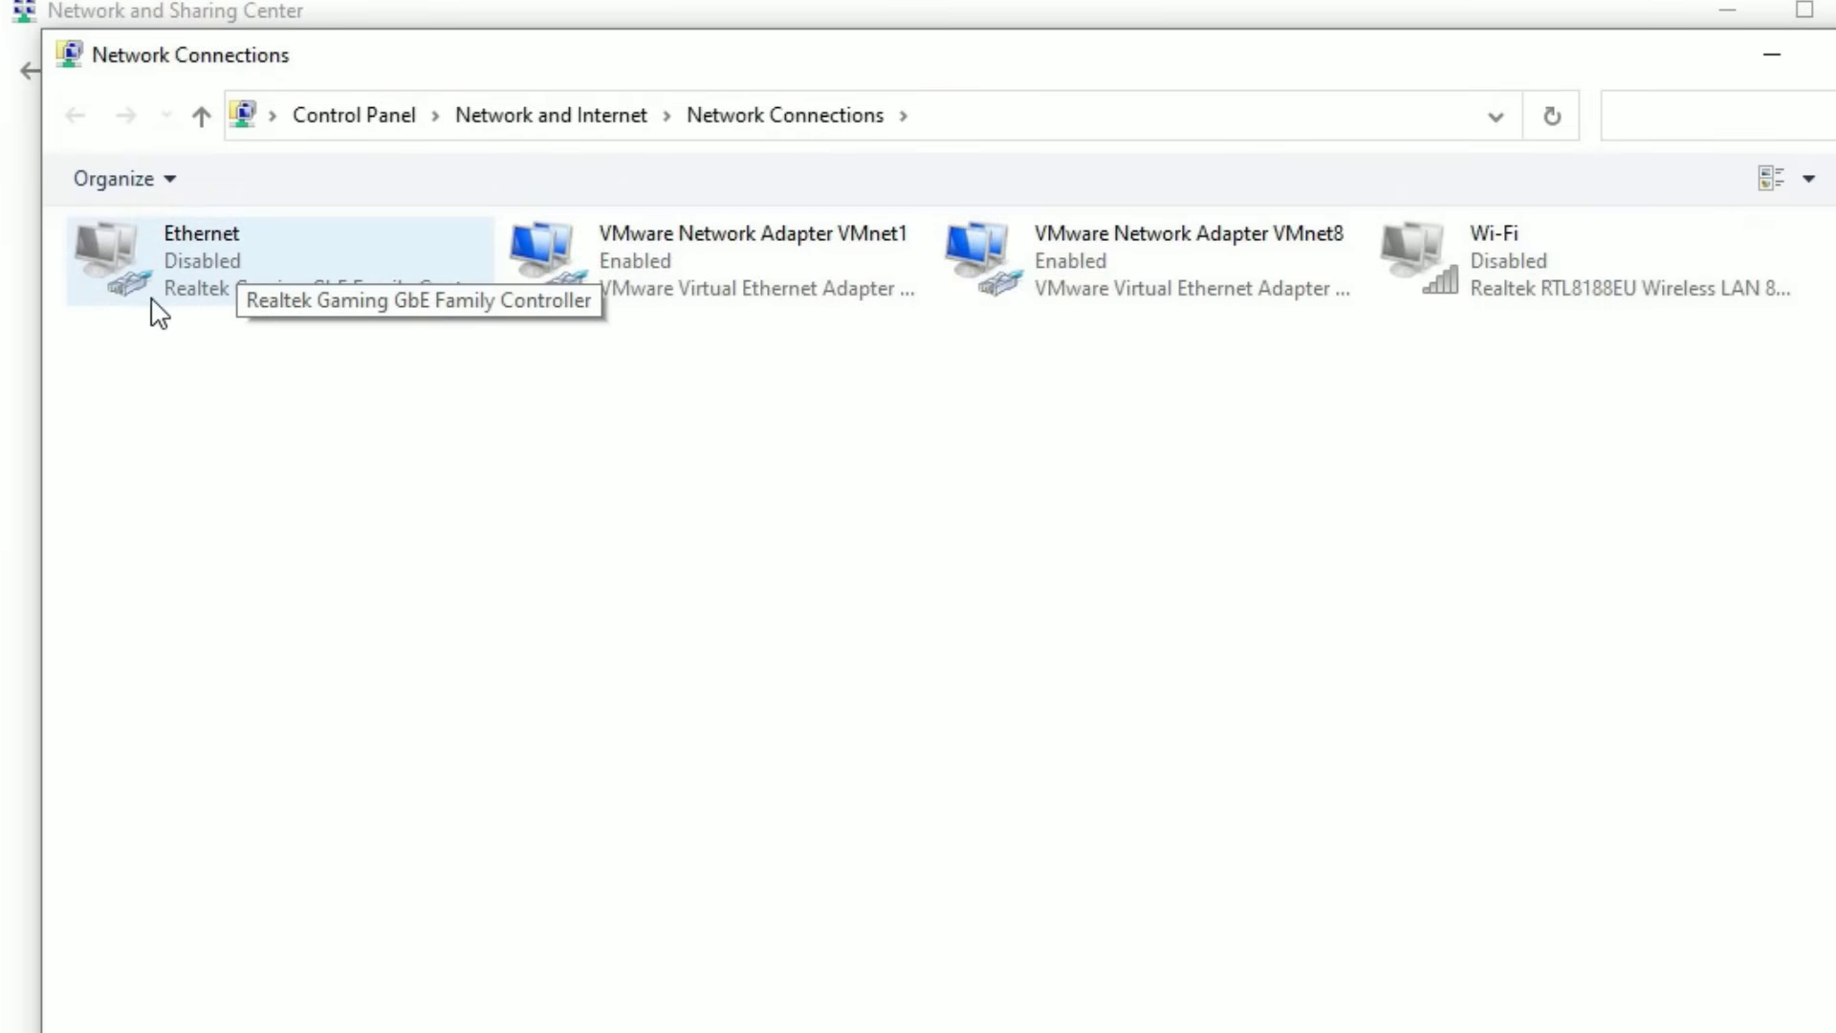
# Enable the disabled Wi-Fi adapter in Network Connections.
pyautogui.rightClick(172, 273)
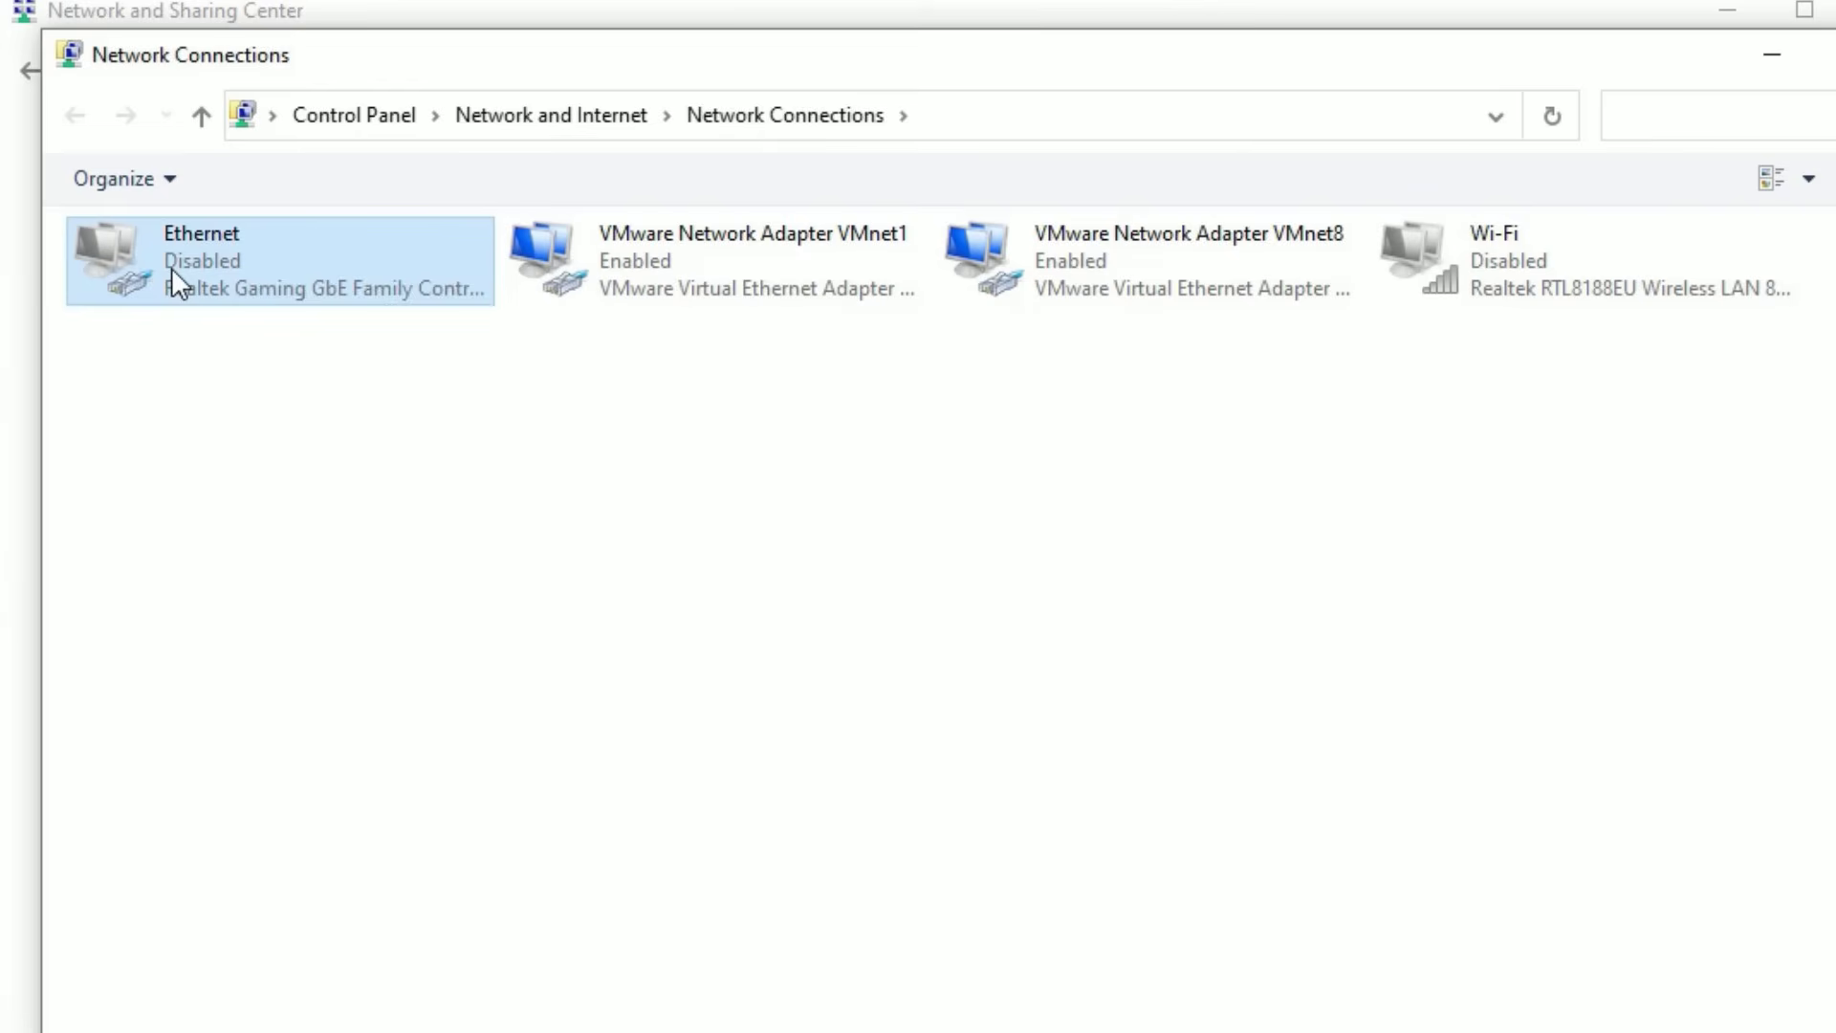
pyautogui.click(1109, 563)
pyautogui.click(1569, 295)
pyautogui.rightClick(1576, 299)
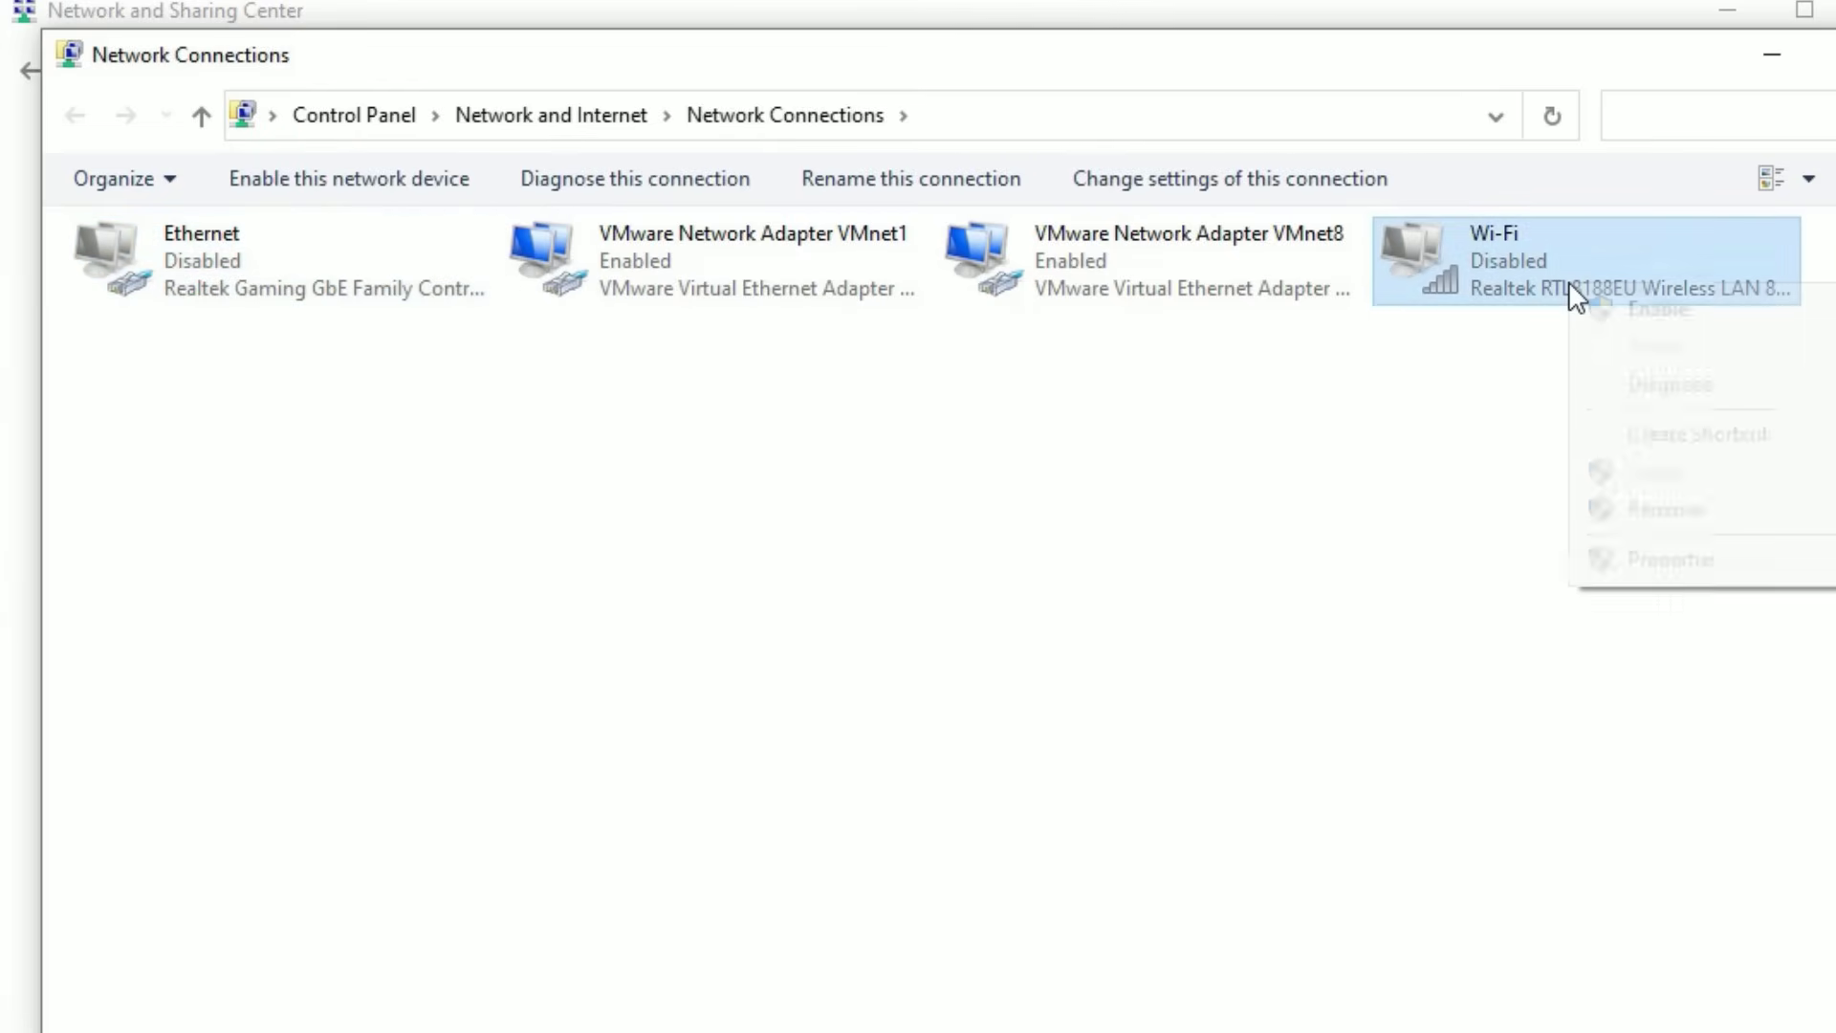
pyautogui.click(1654, 310)
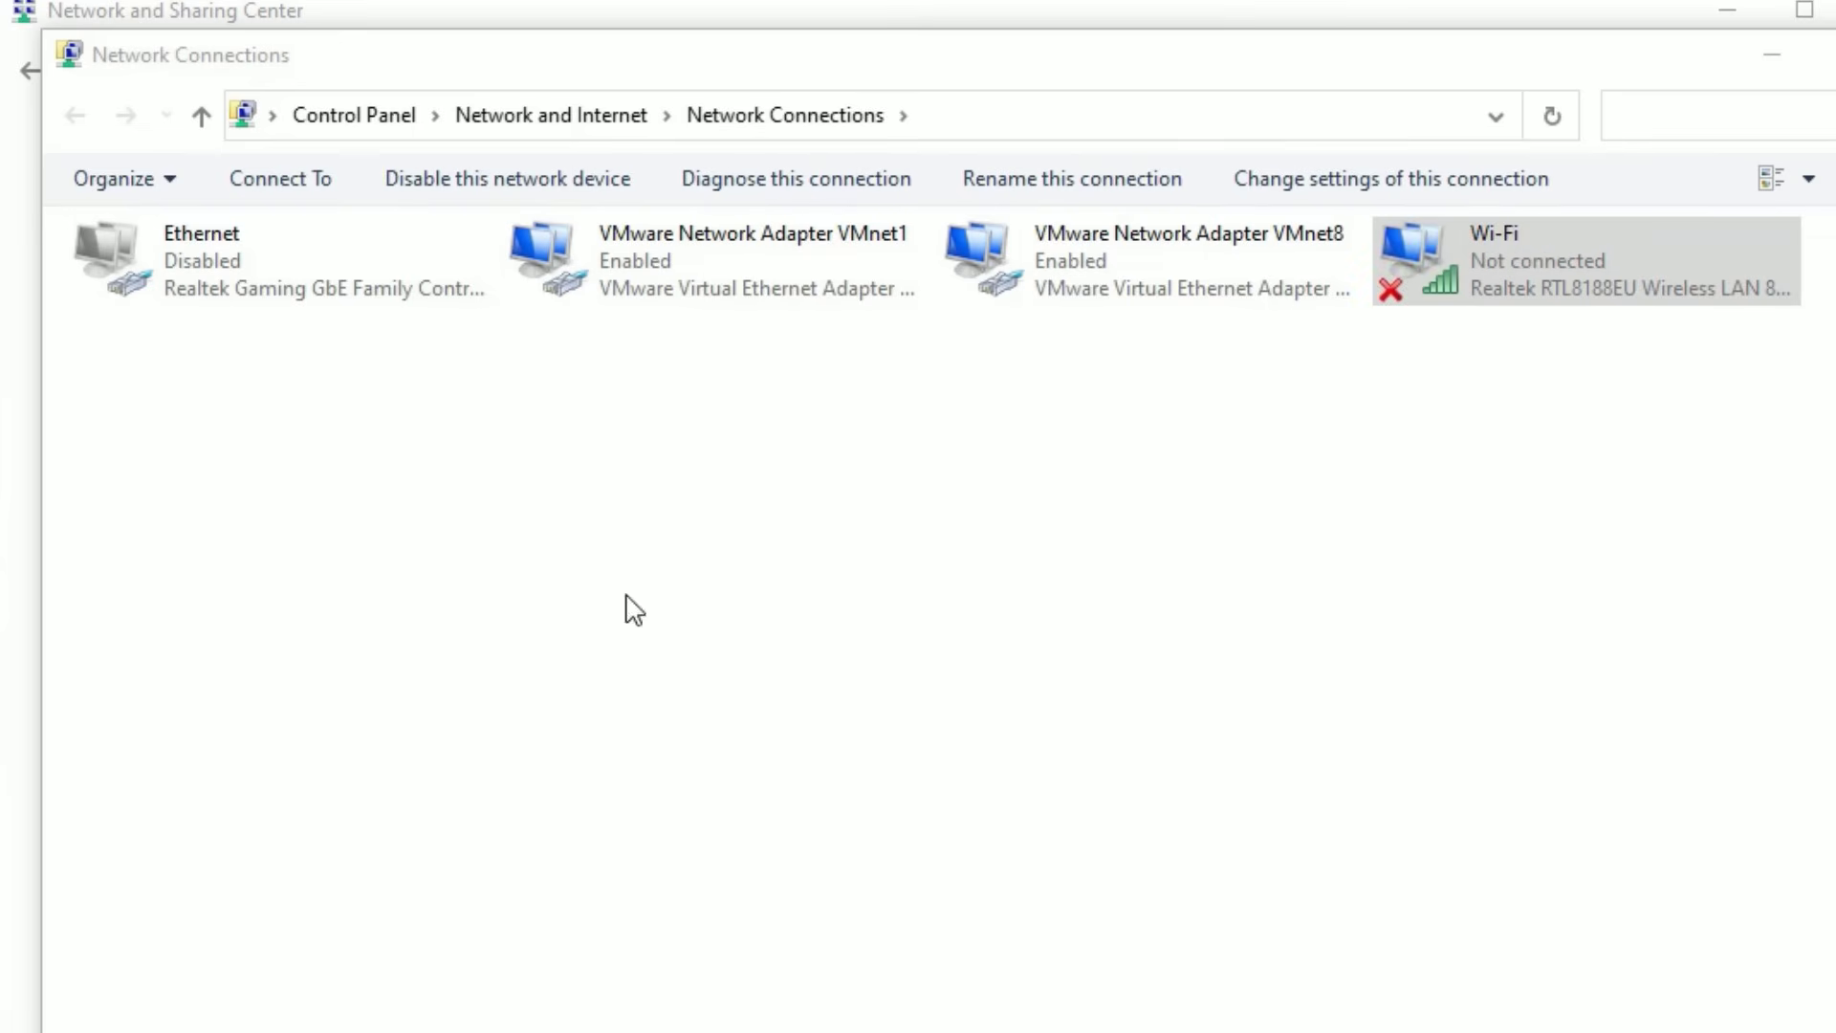
# Set the Wi-Fi adapter's IPv4 DNS servers to 1.1.1.1 and 1.0.0.1, validate settings upon exit, and close the diagnostics.
pyautogui.rightClick(1506, 287)
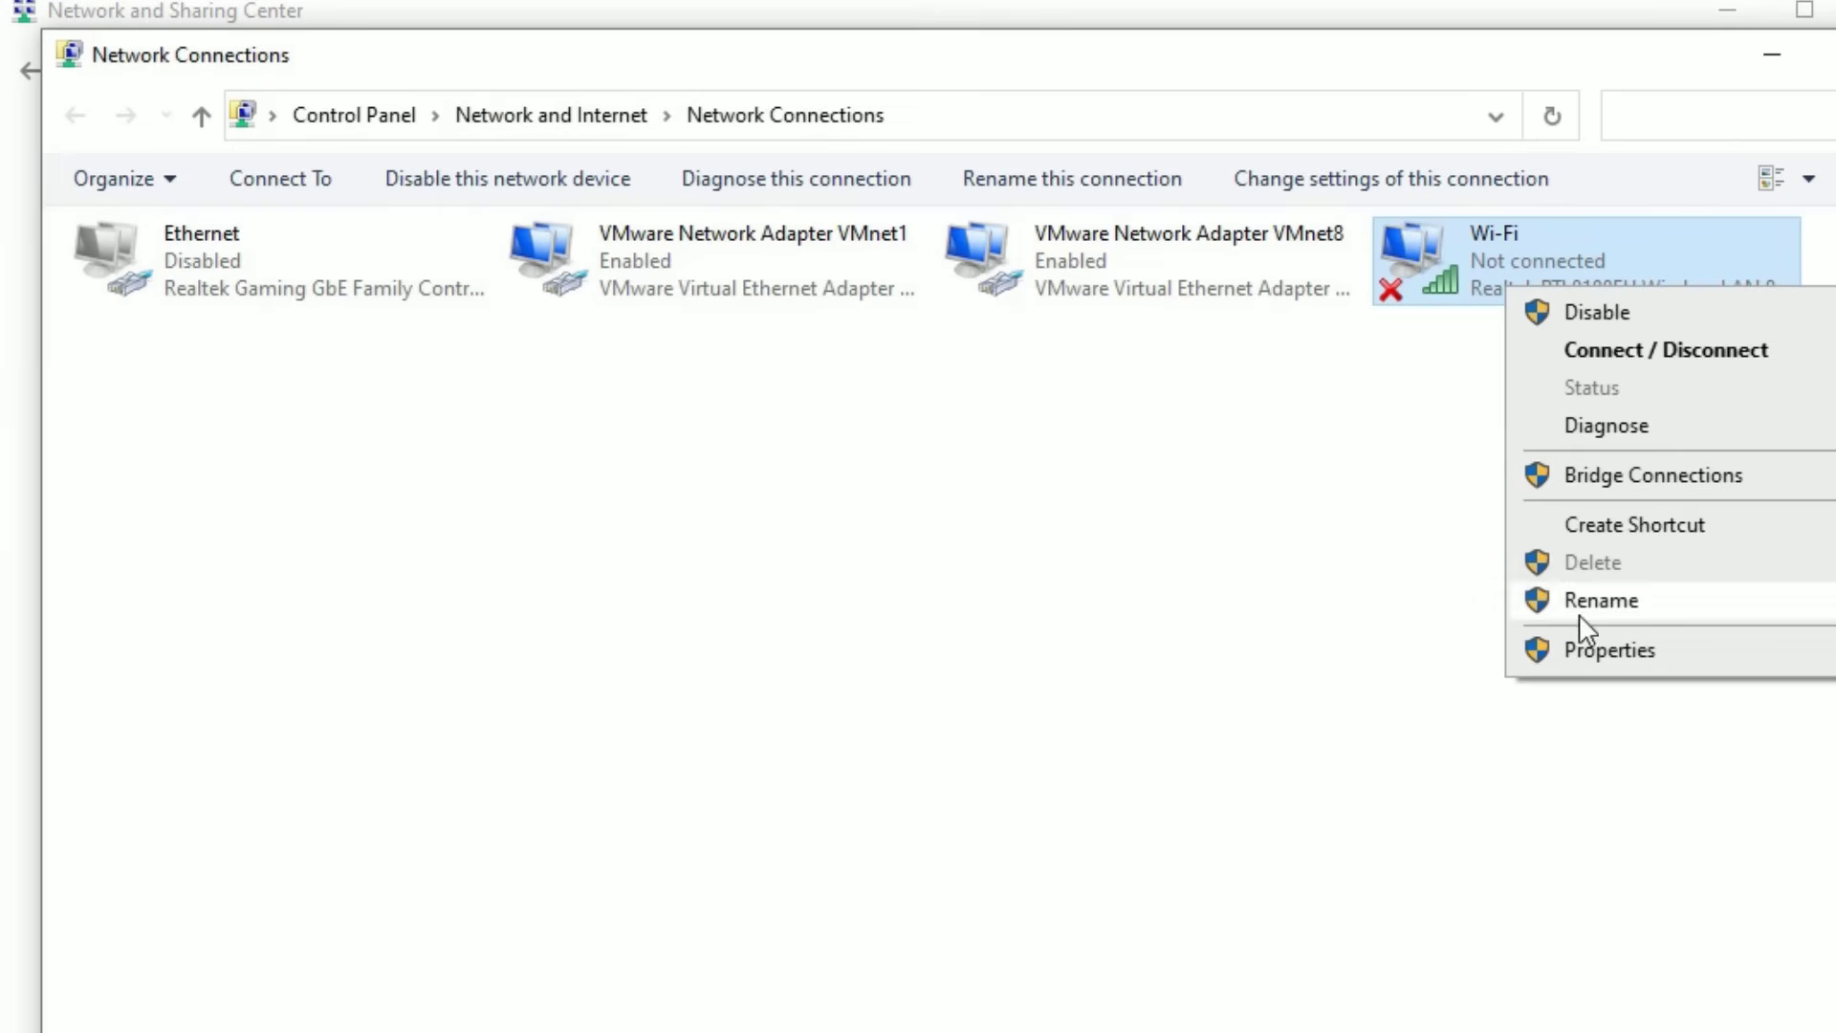
pyautogui.click(1599, 653)
pyautogui.click(258, 602)
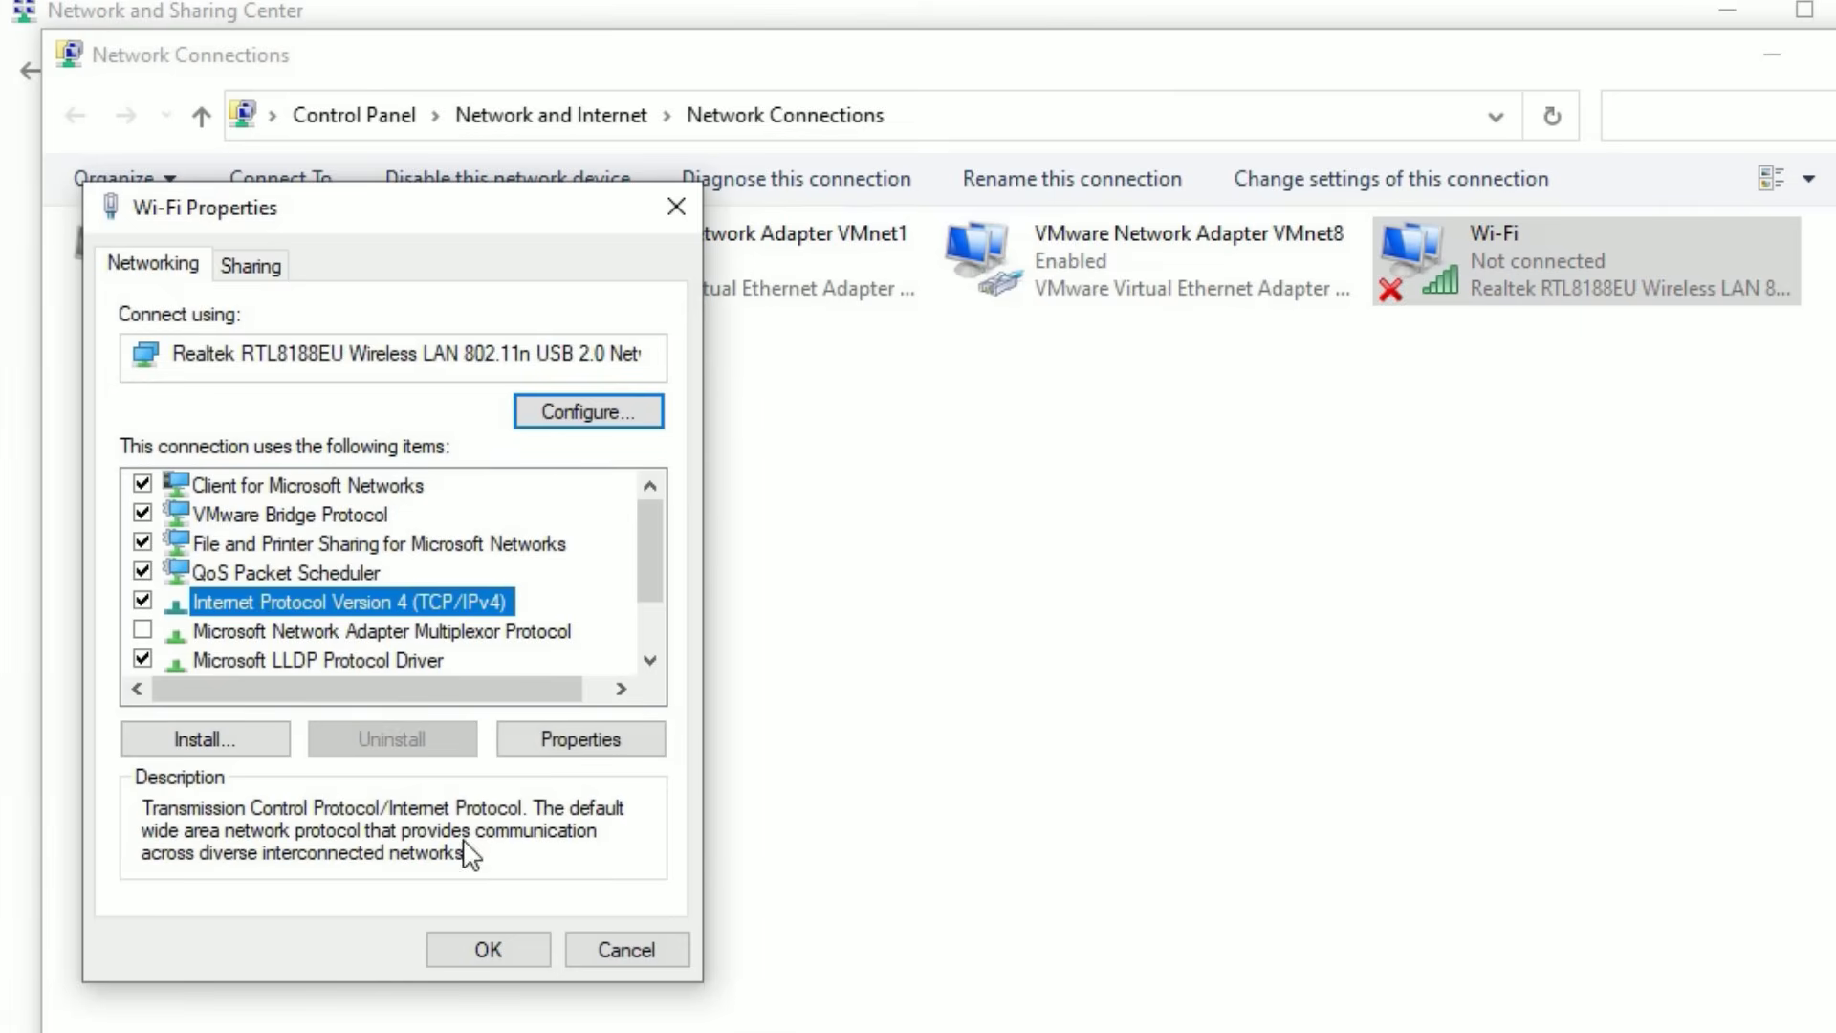
pyautogui.click(580, 740)
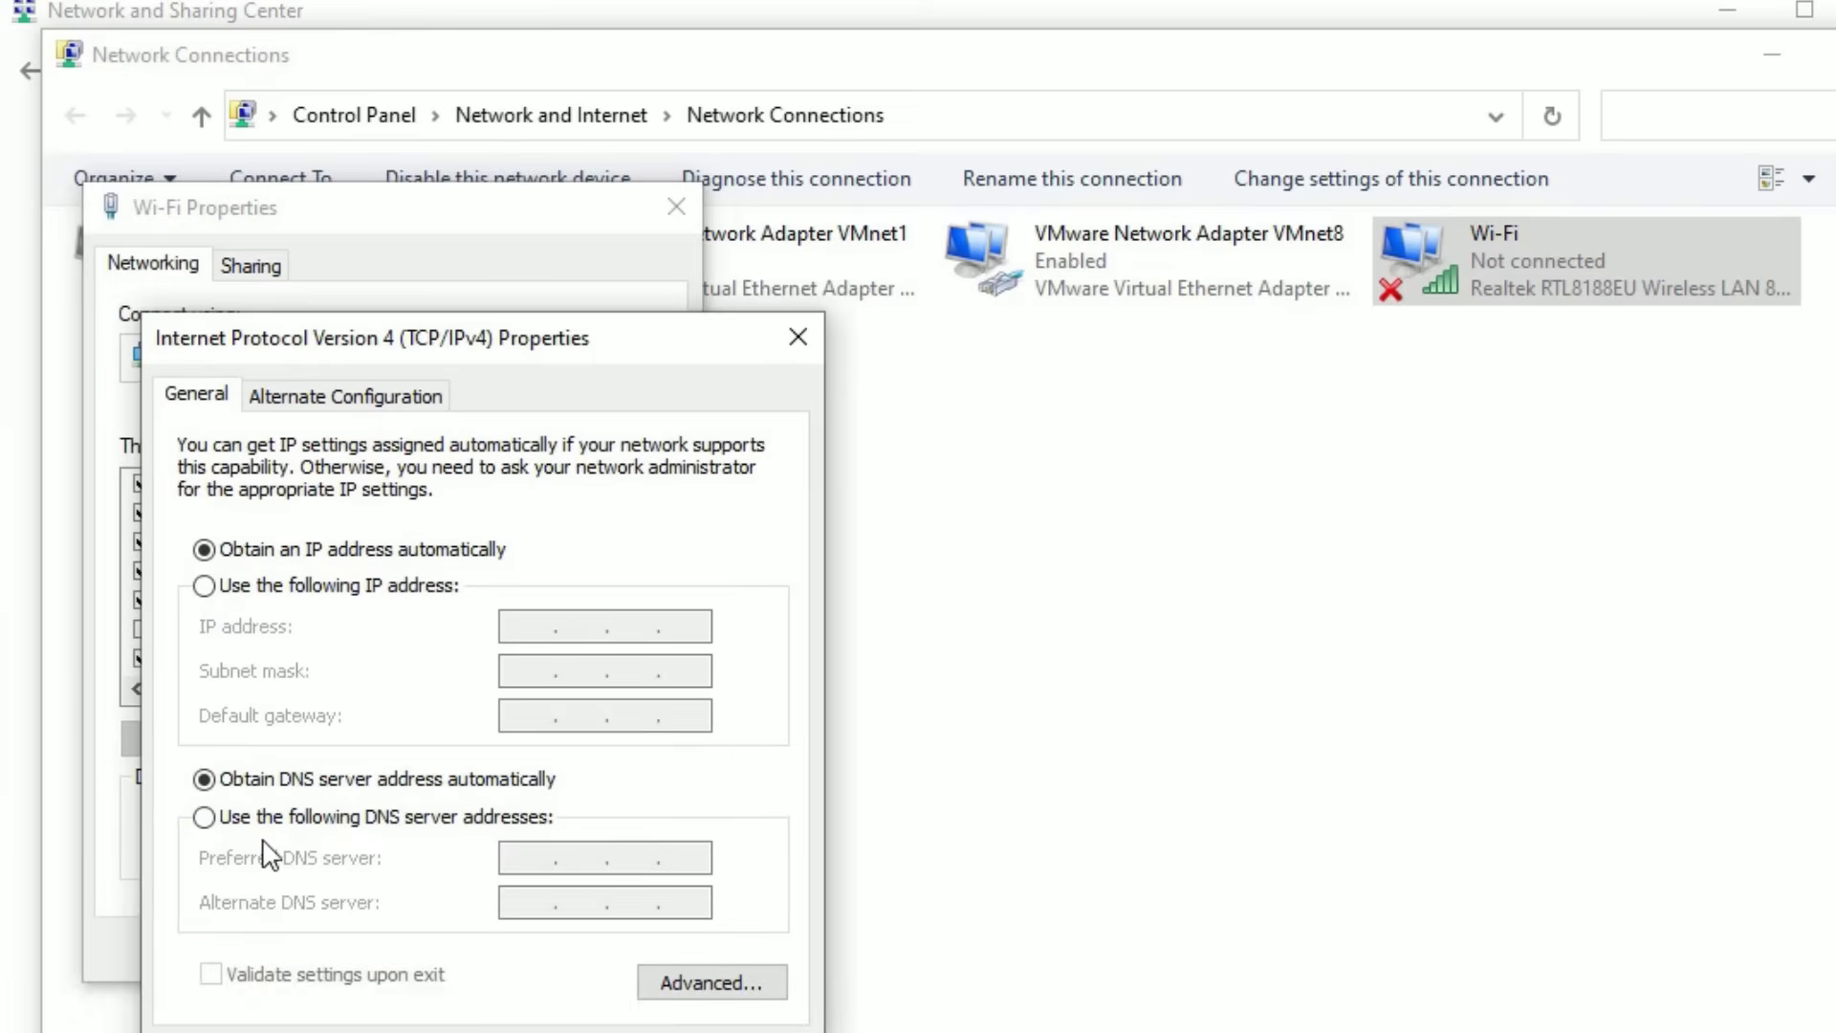
pyautogui.click(364, 813)
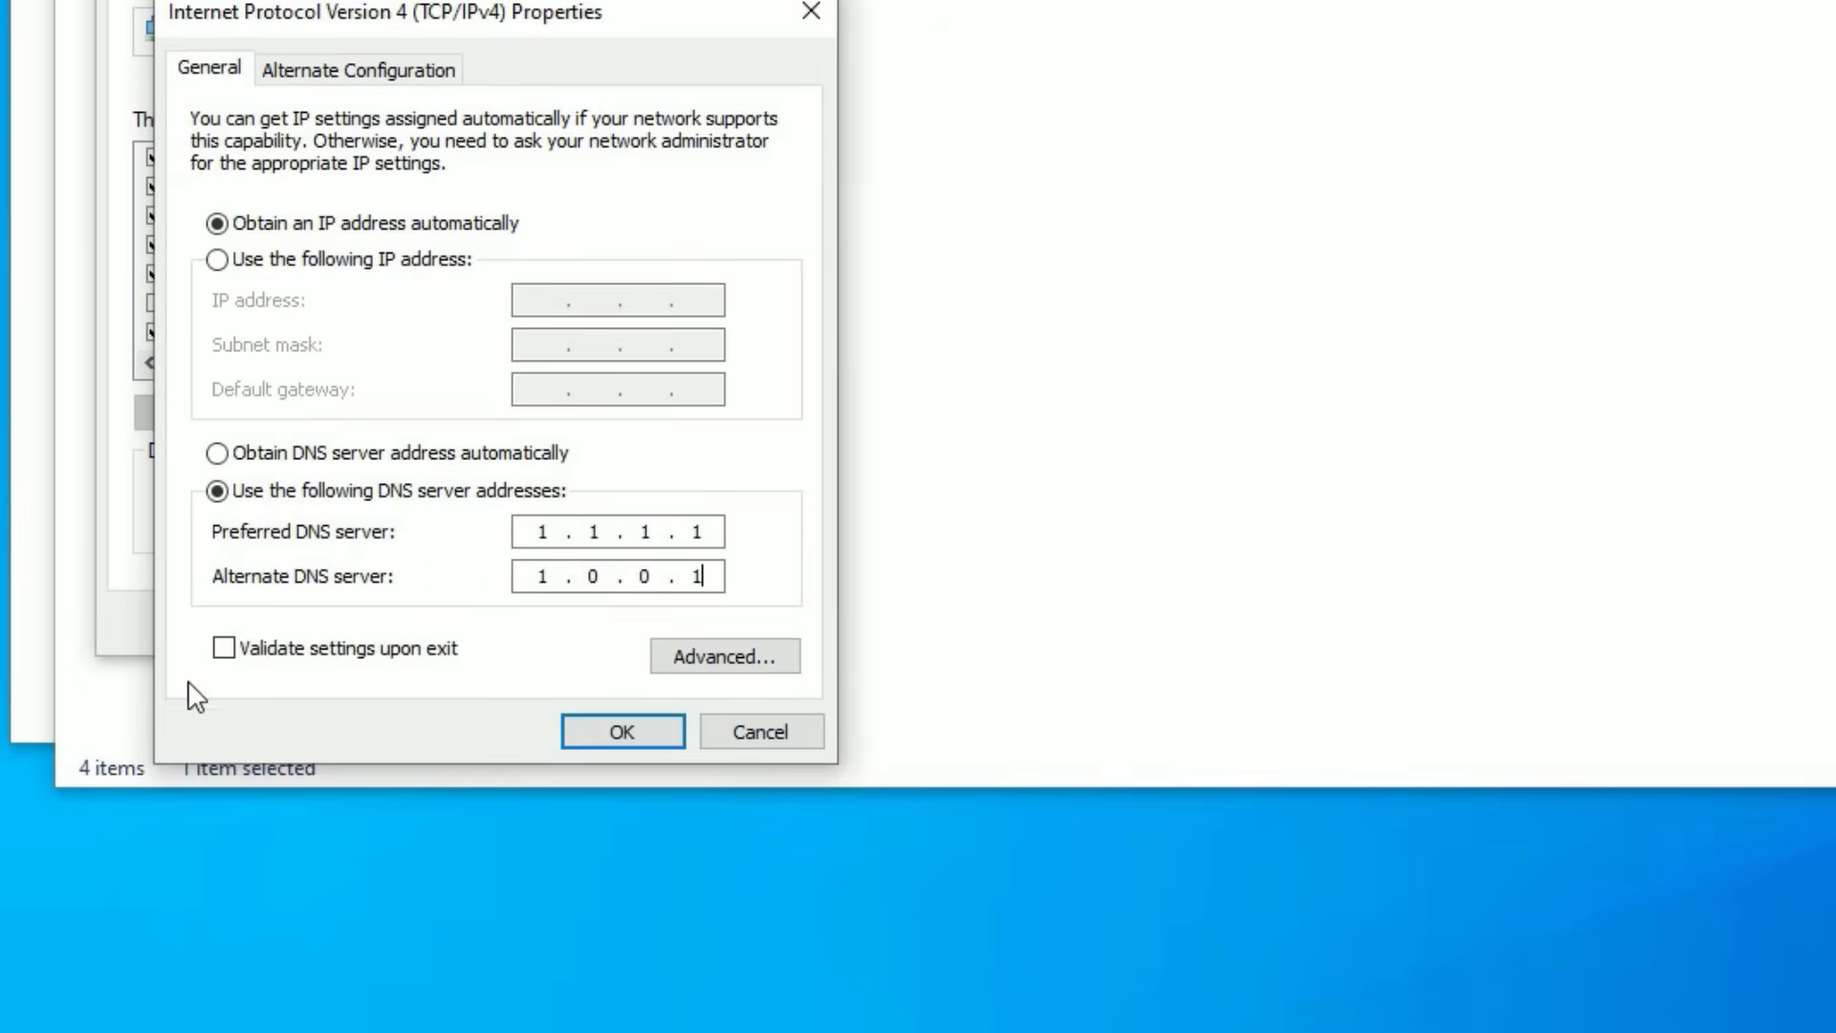
pyautogui.click(238, 654)
pyautogui.click(597, 746)
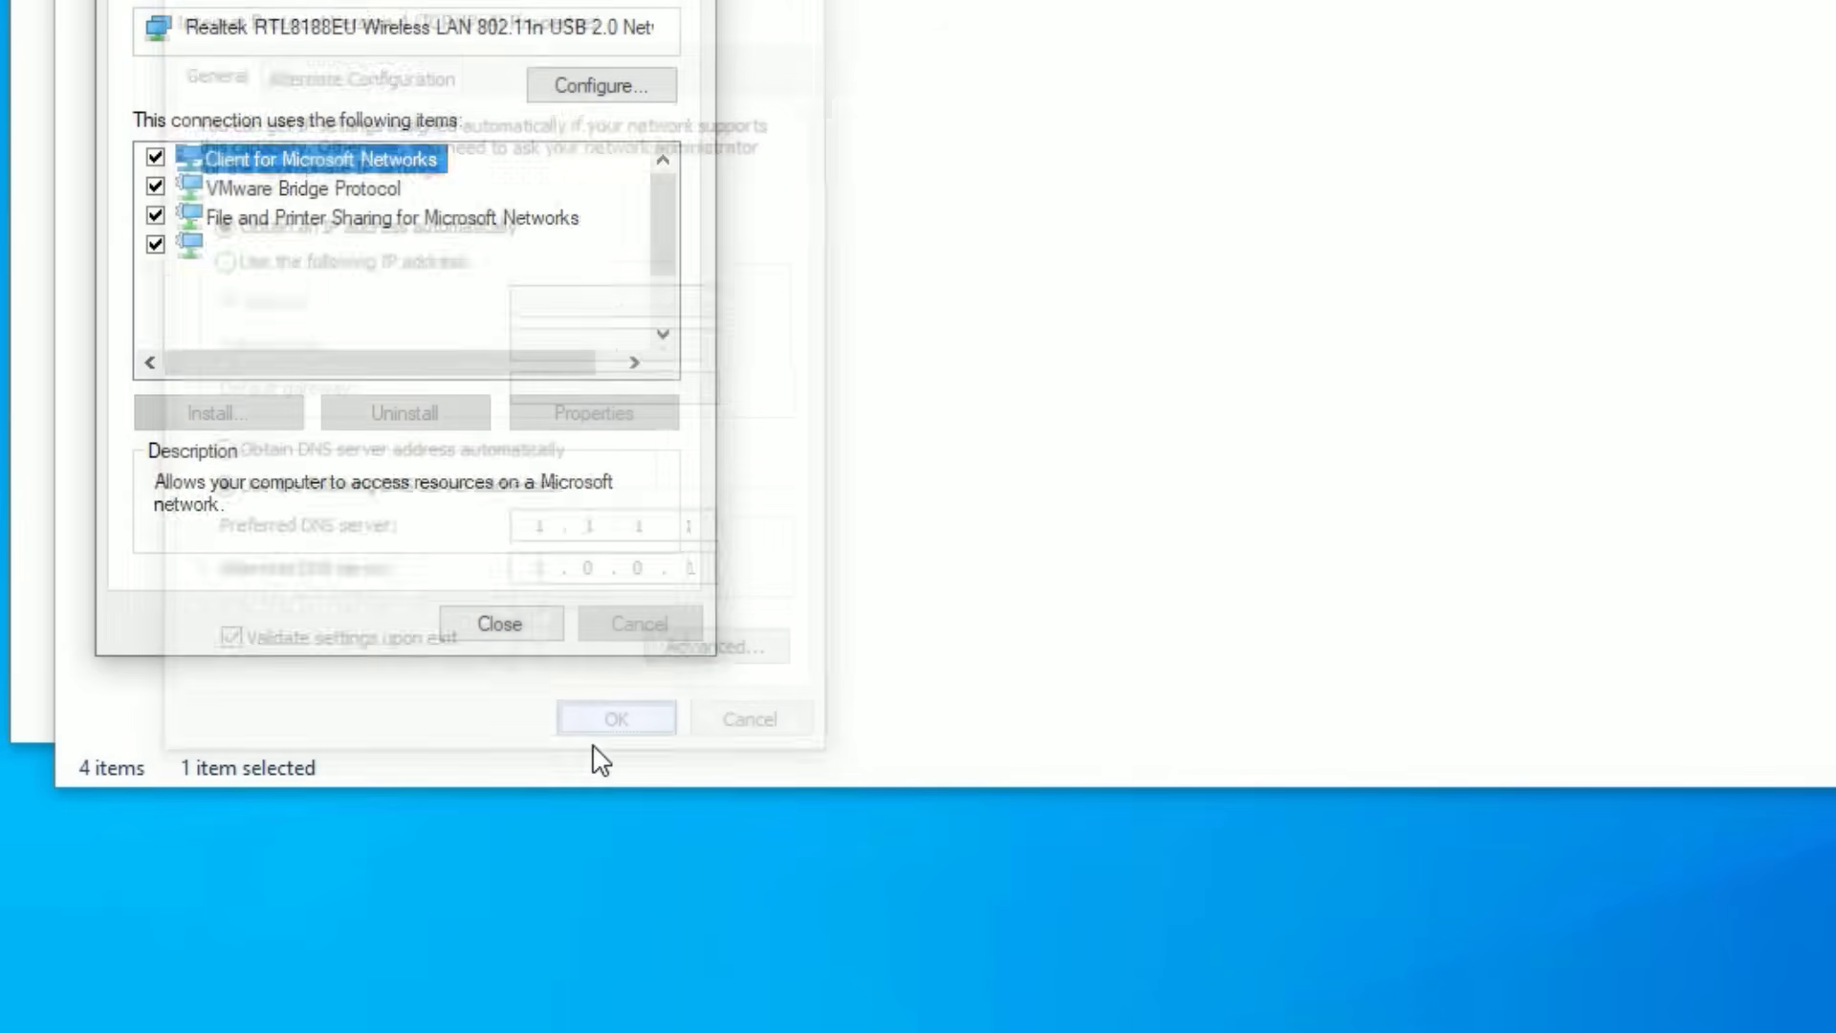
pyautogui.click(497, 626)
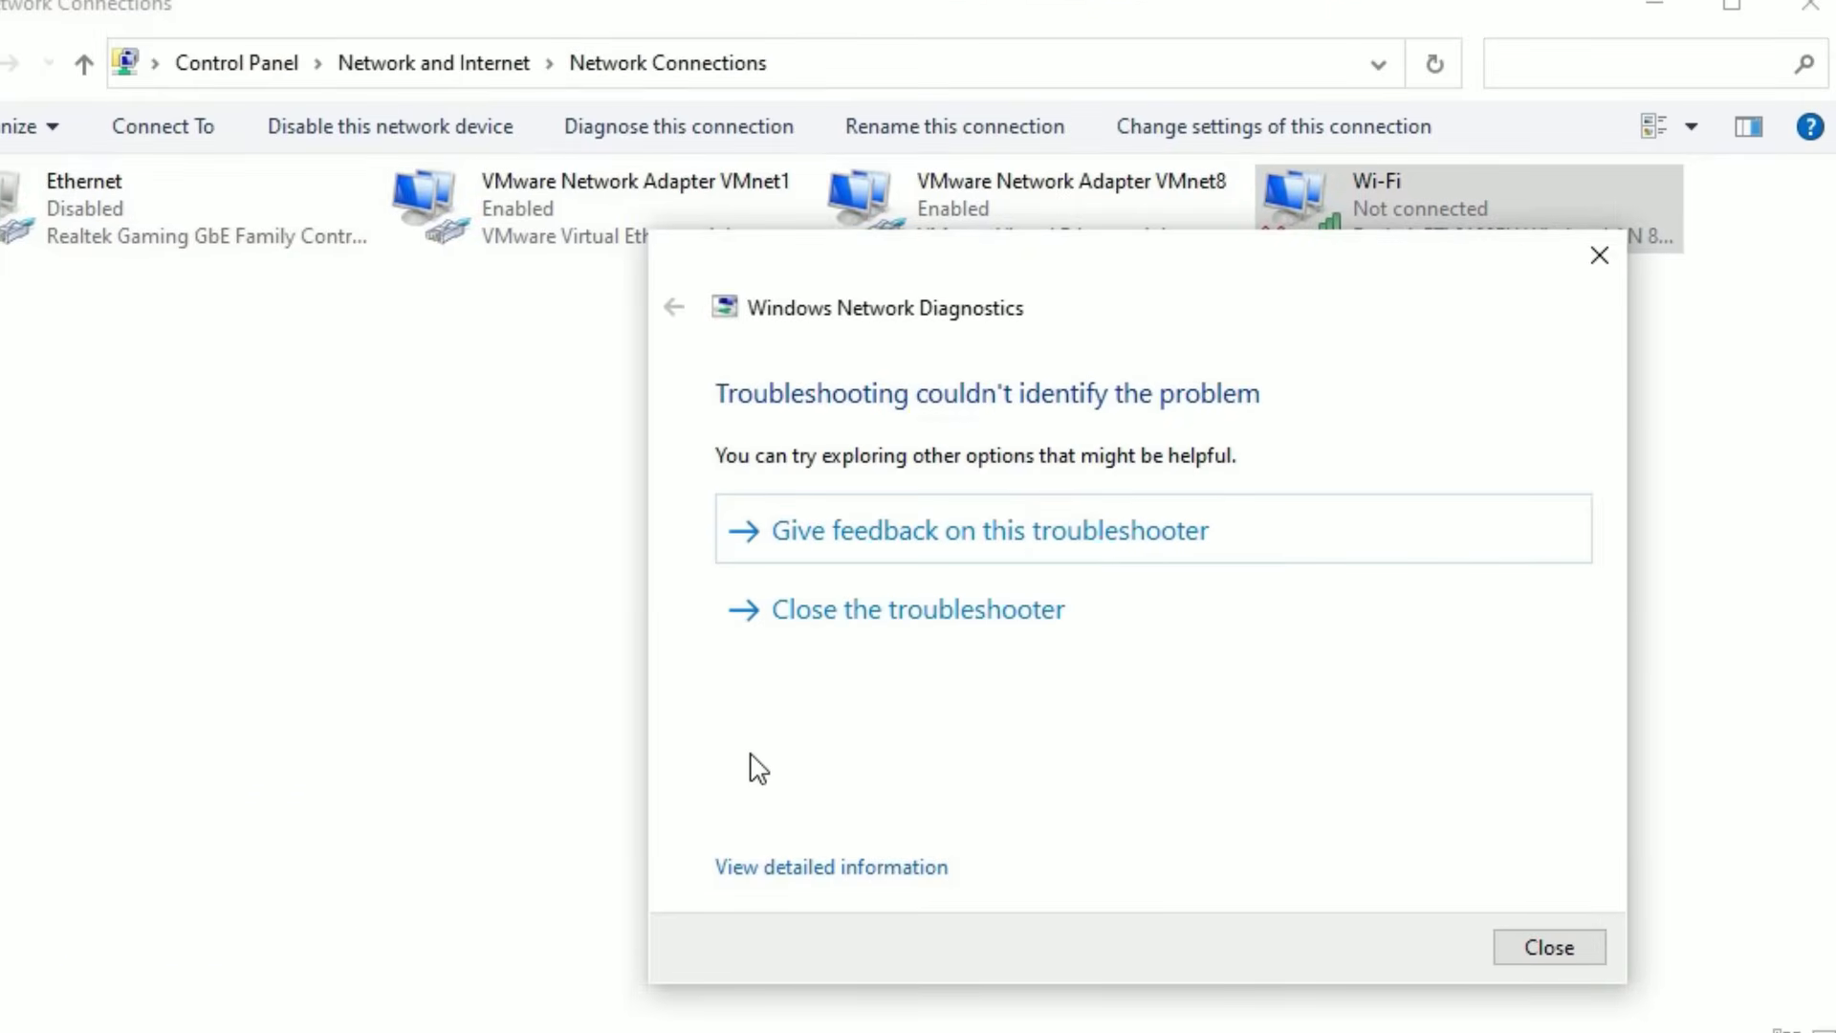
pyautogui.click(1595, 257)
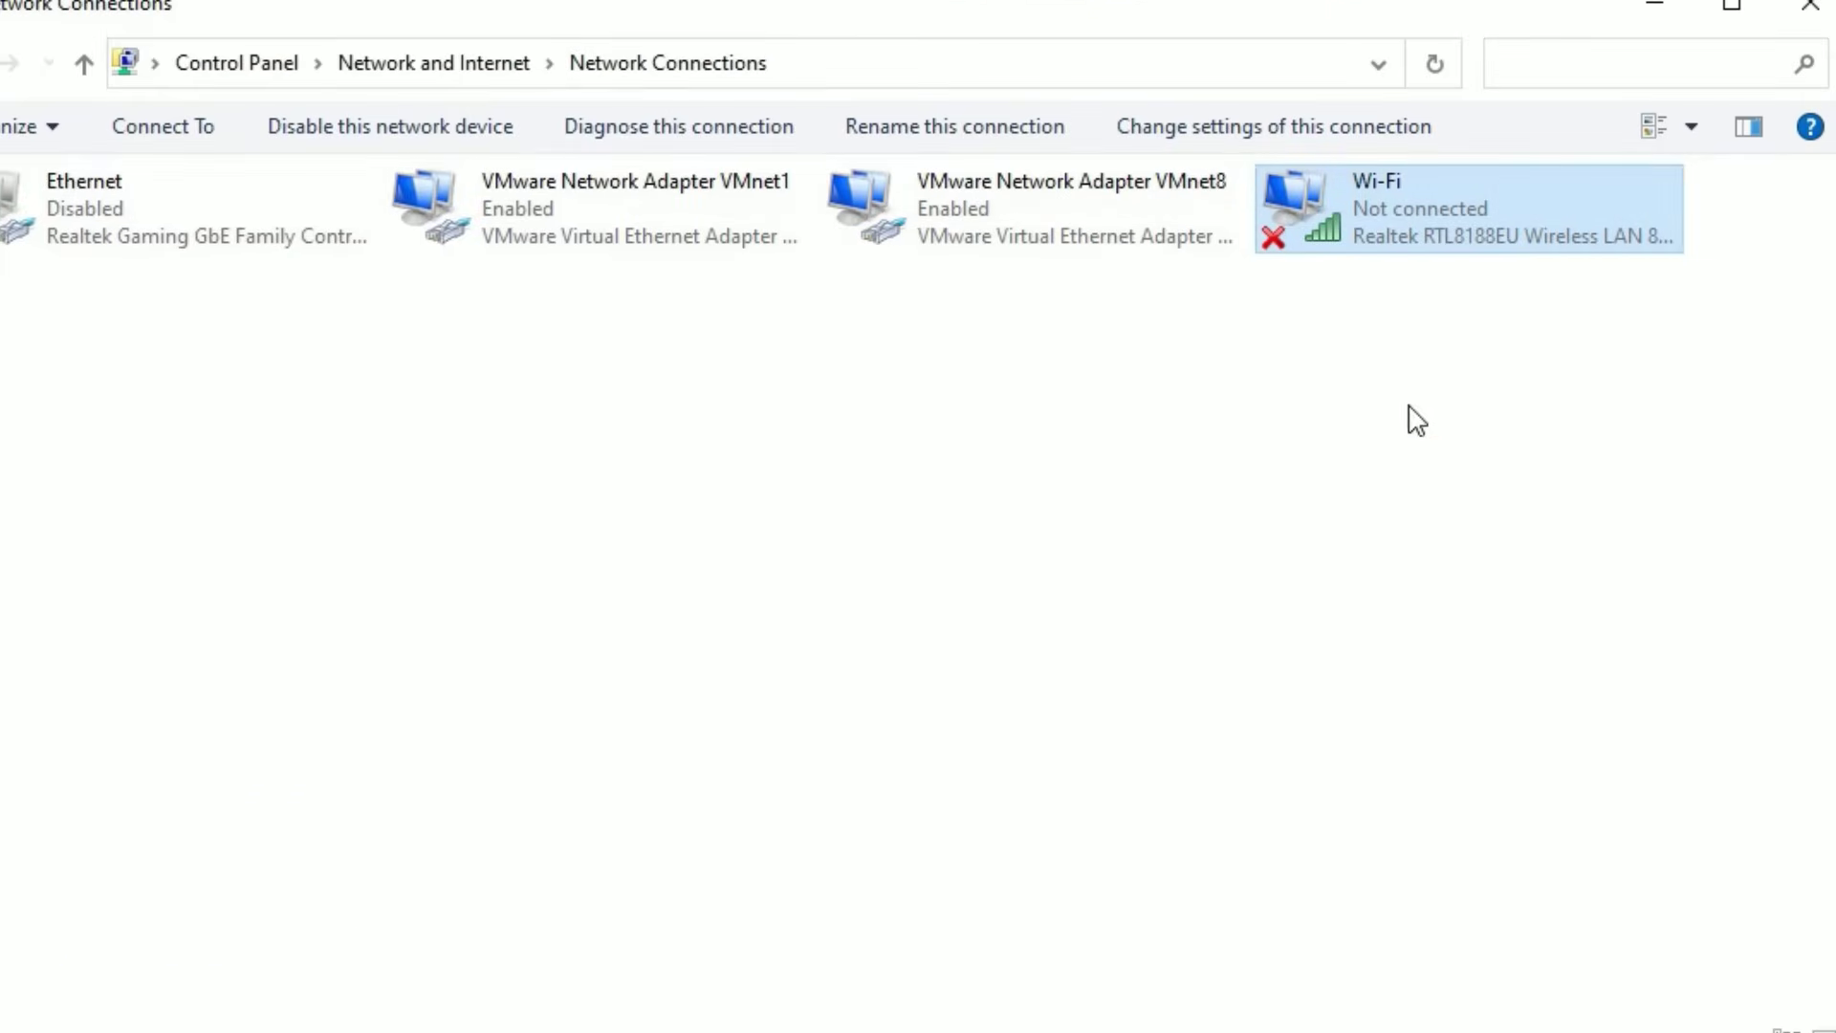
# Configure the Wi-Fi adapter's advanced Wireless Mode property as IEEE 802.11b/g/n.
pyautogui.rightClick(1442, 185)
pyautogui.click(1541, 547)
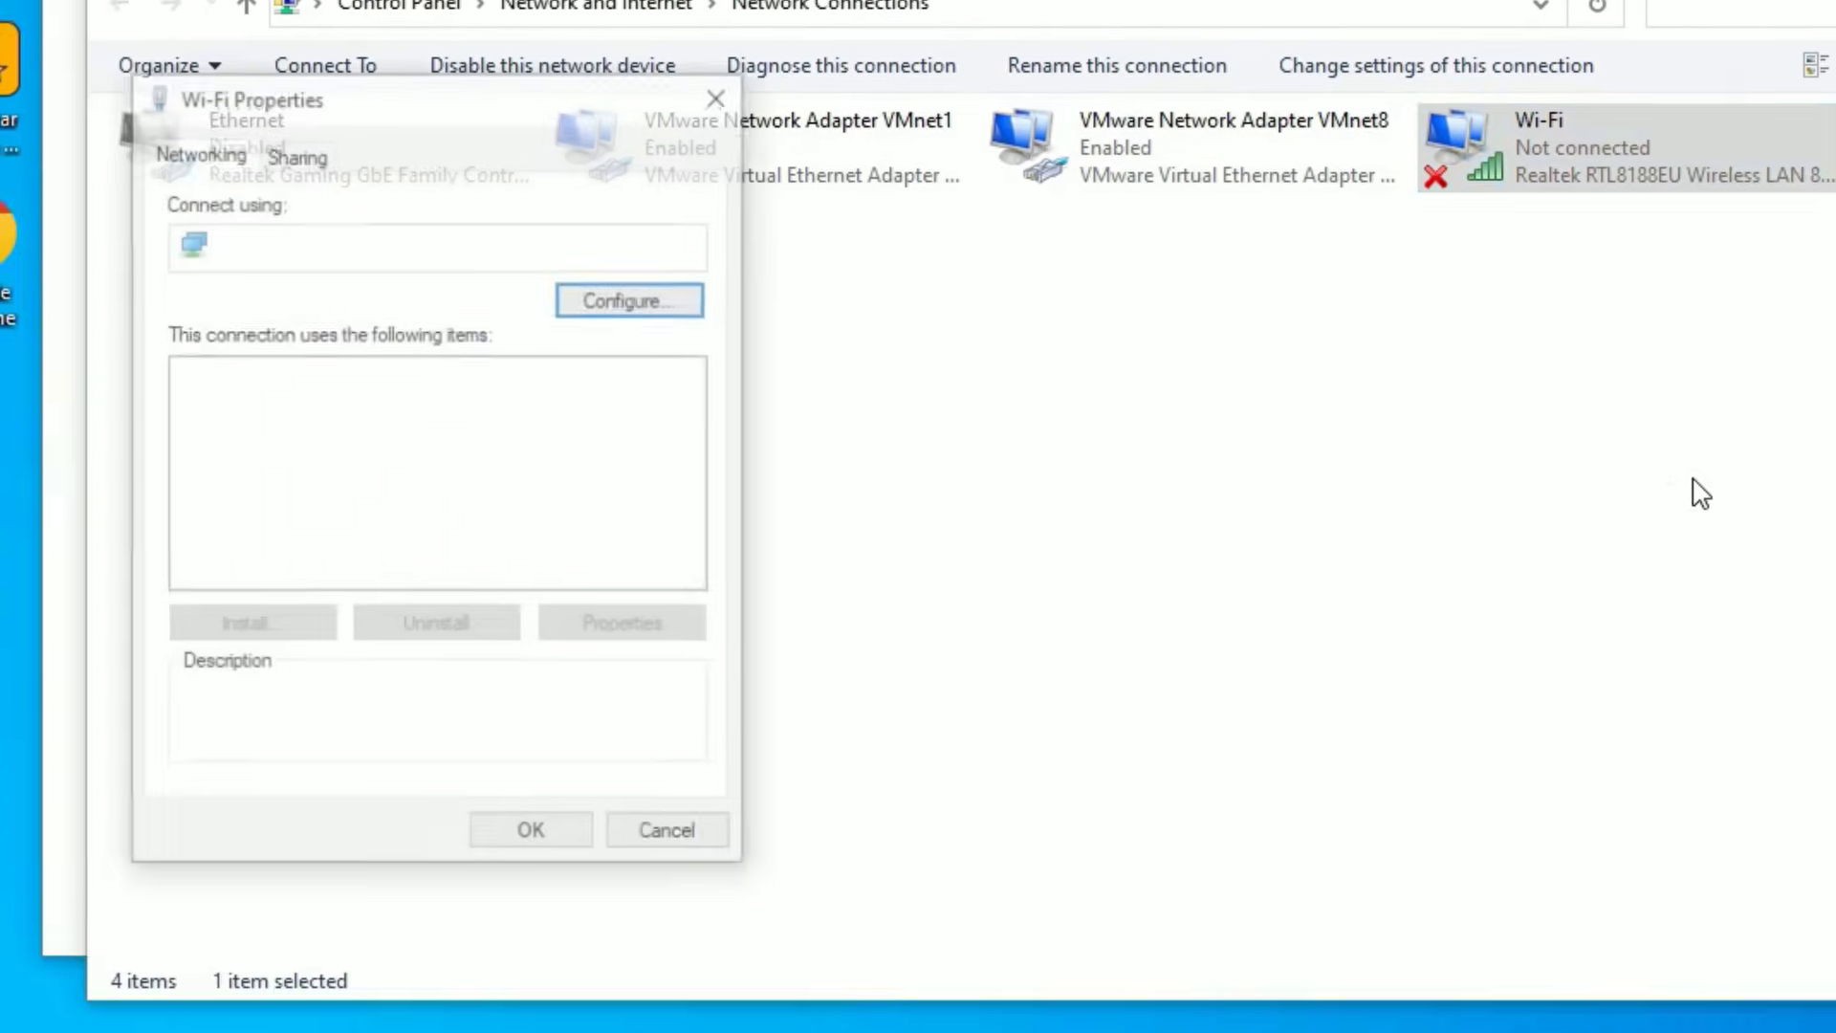
pyautogui.click(650, 302)
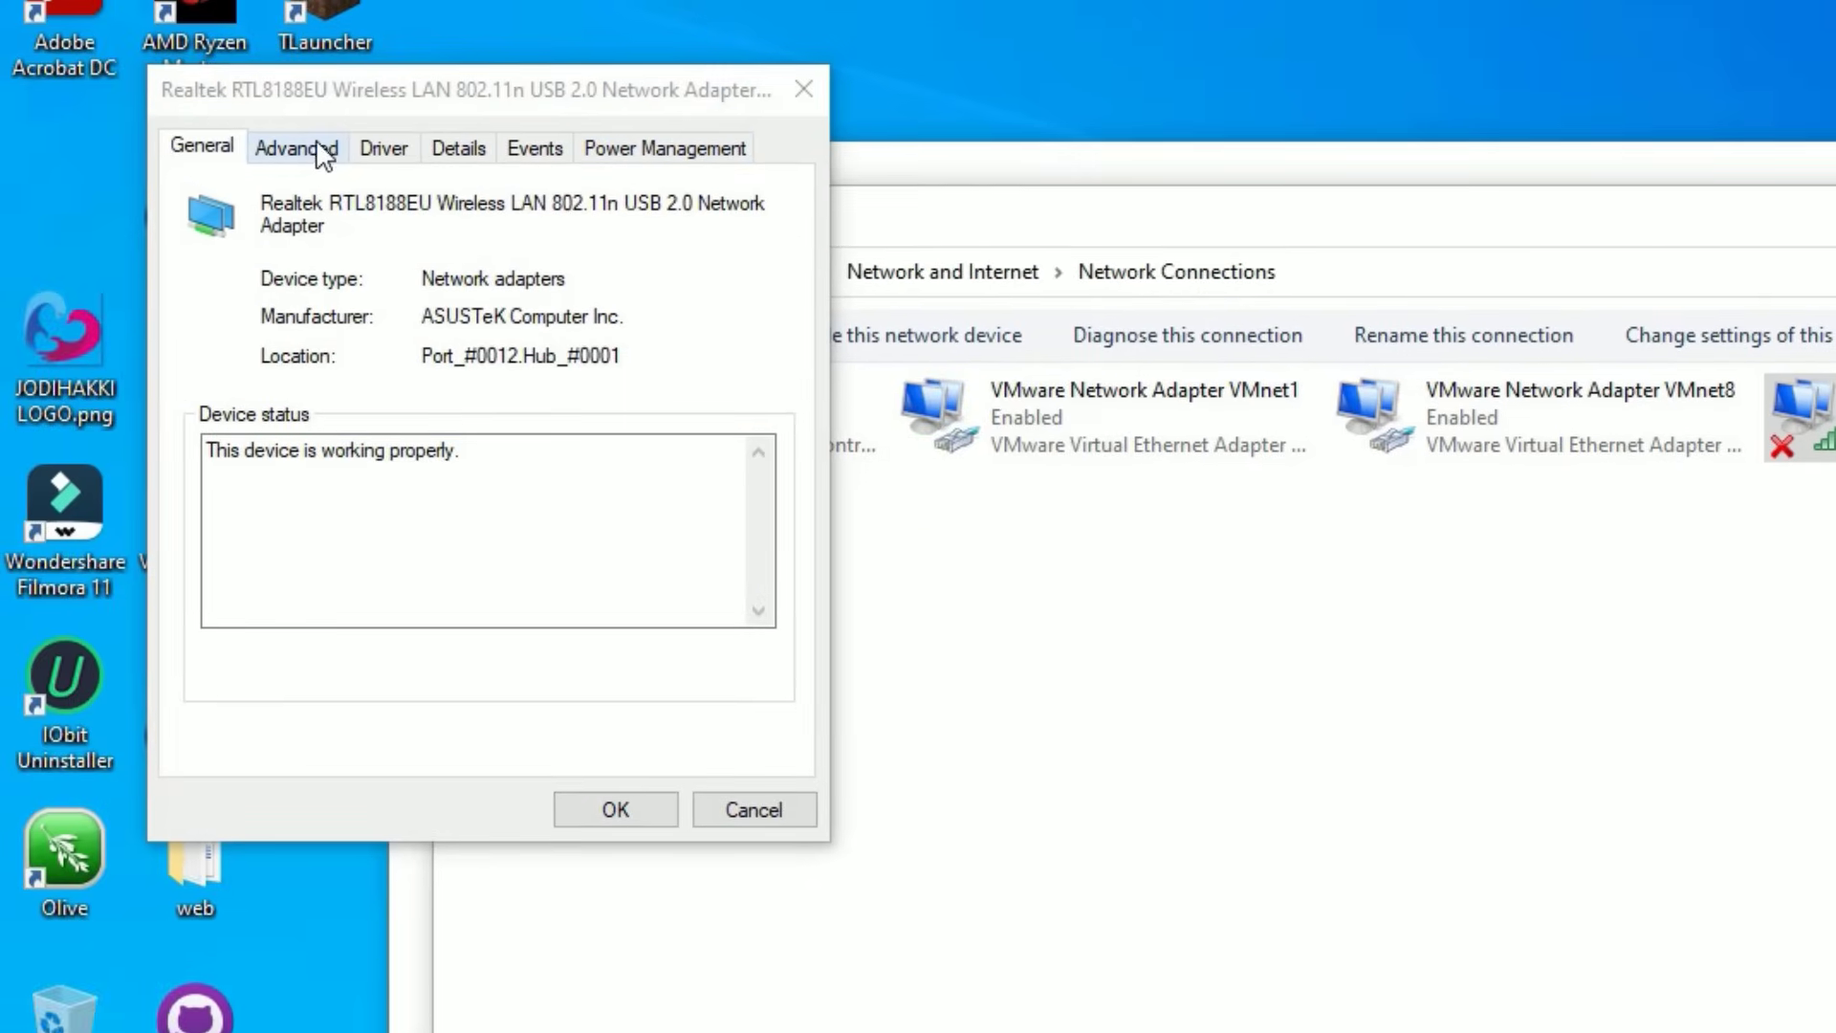
pyautogui.click(316, 147)
pyautogui.click(250, 450)
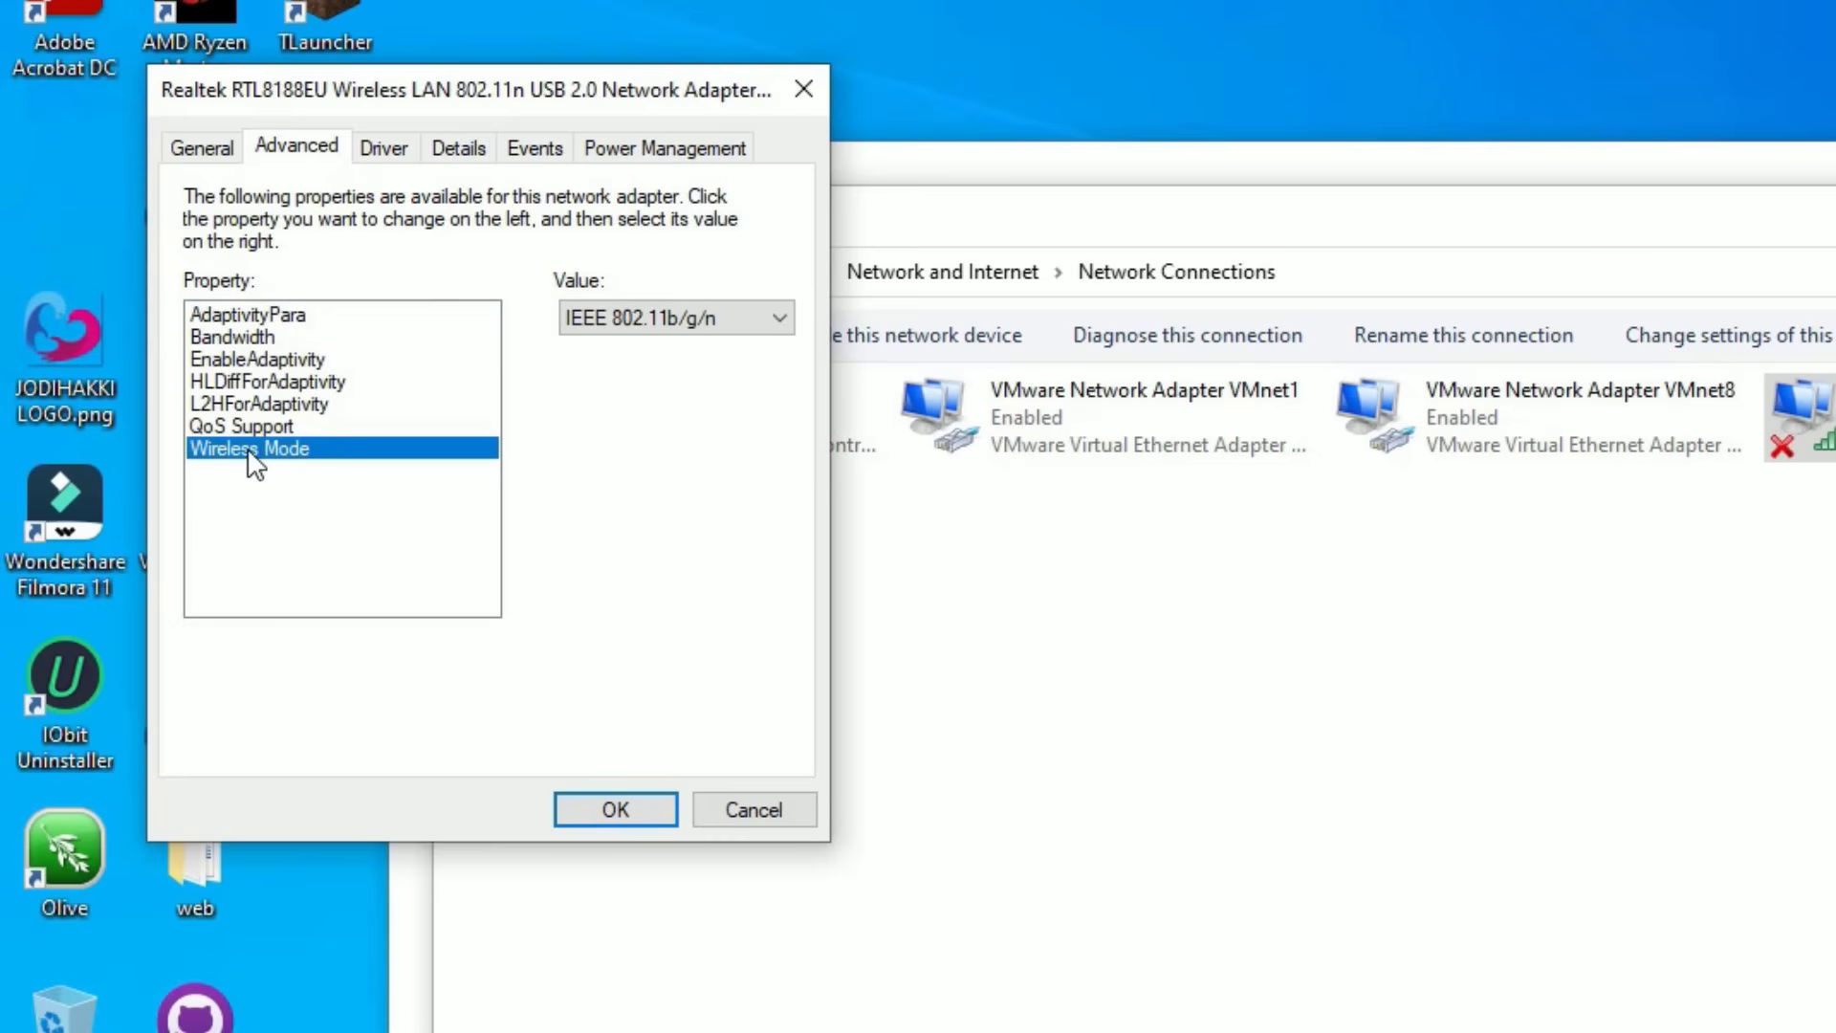
pyautogui.click(634, 322)
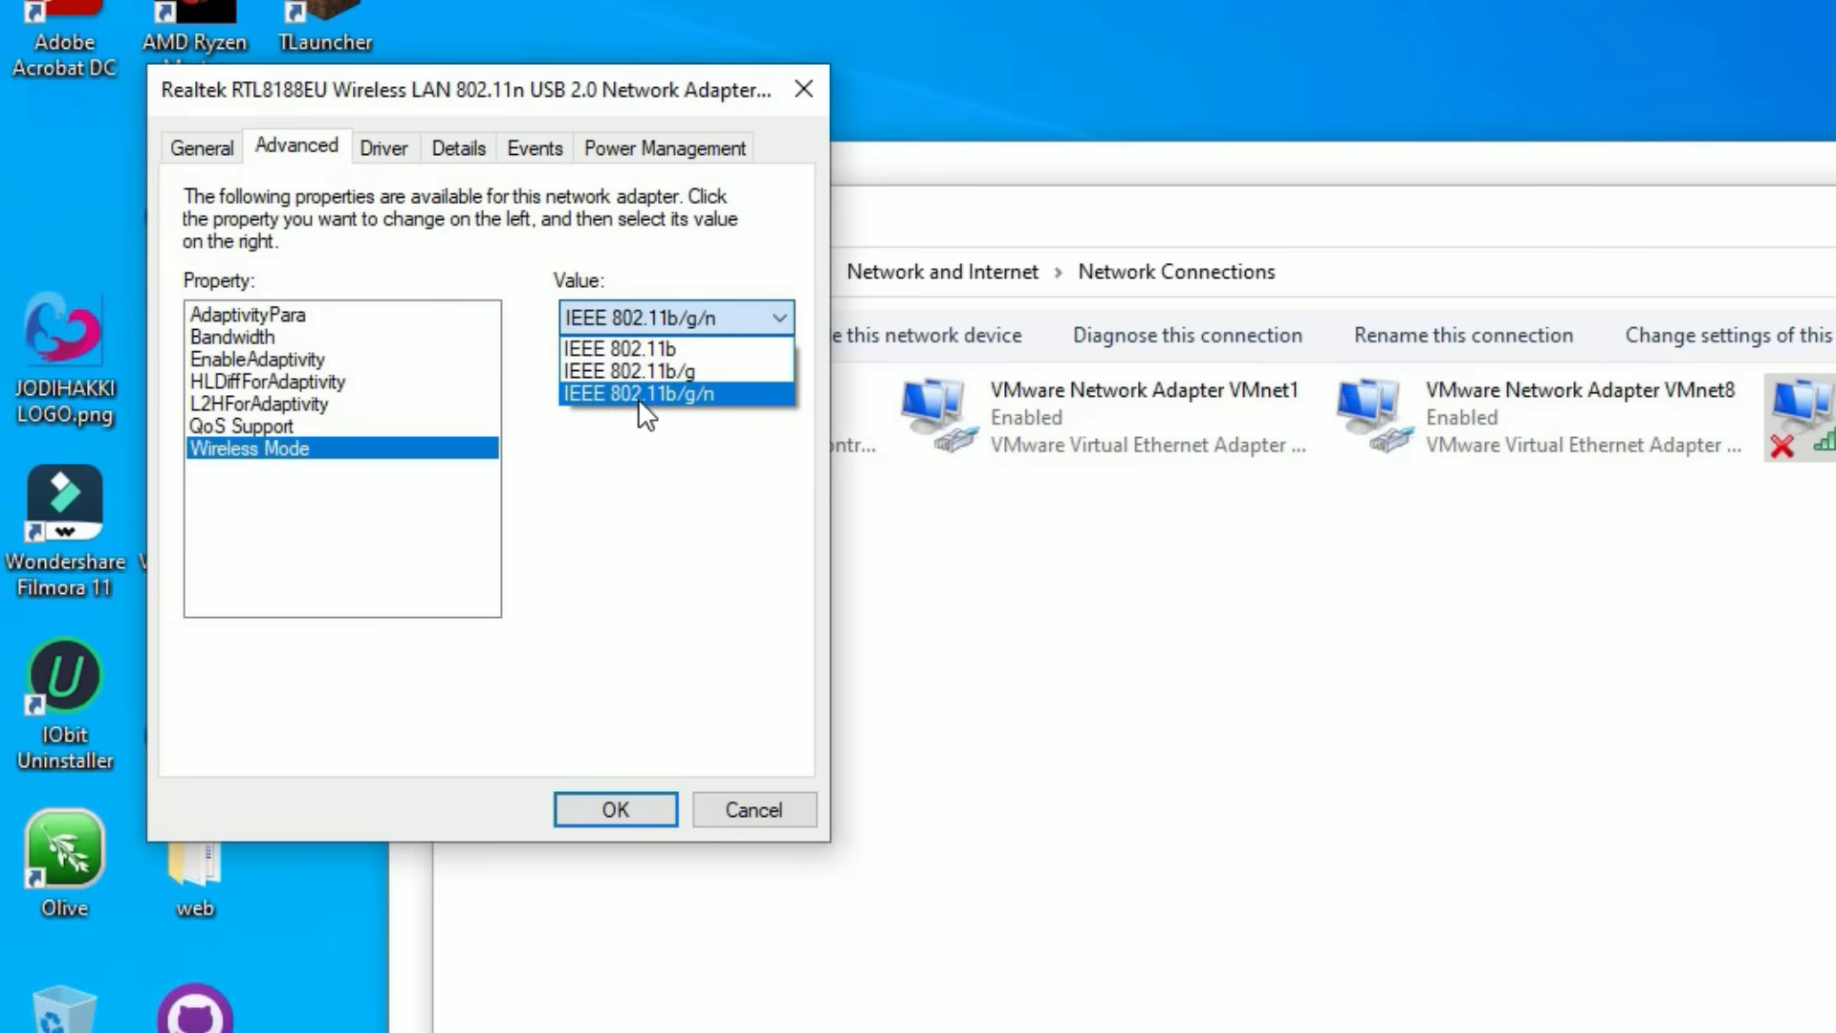
pyautogui.click(712, 395)
pyautogui.click(620, 809)
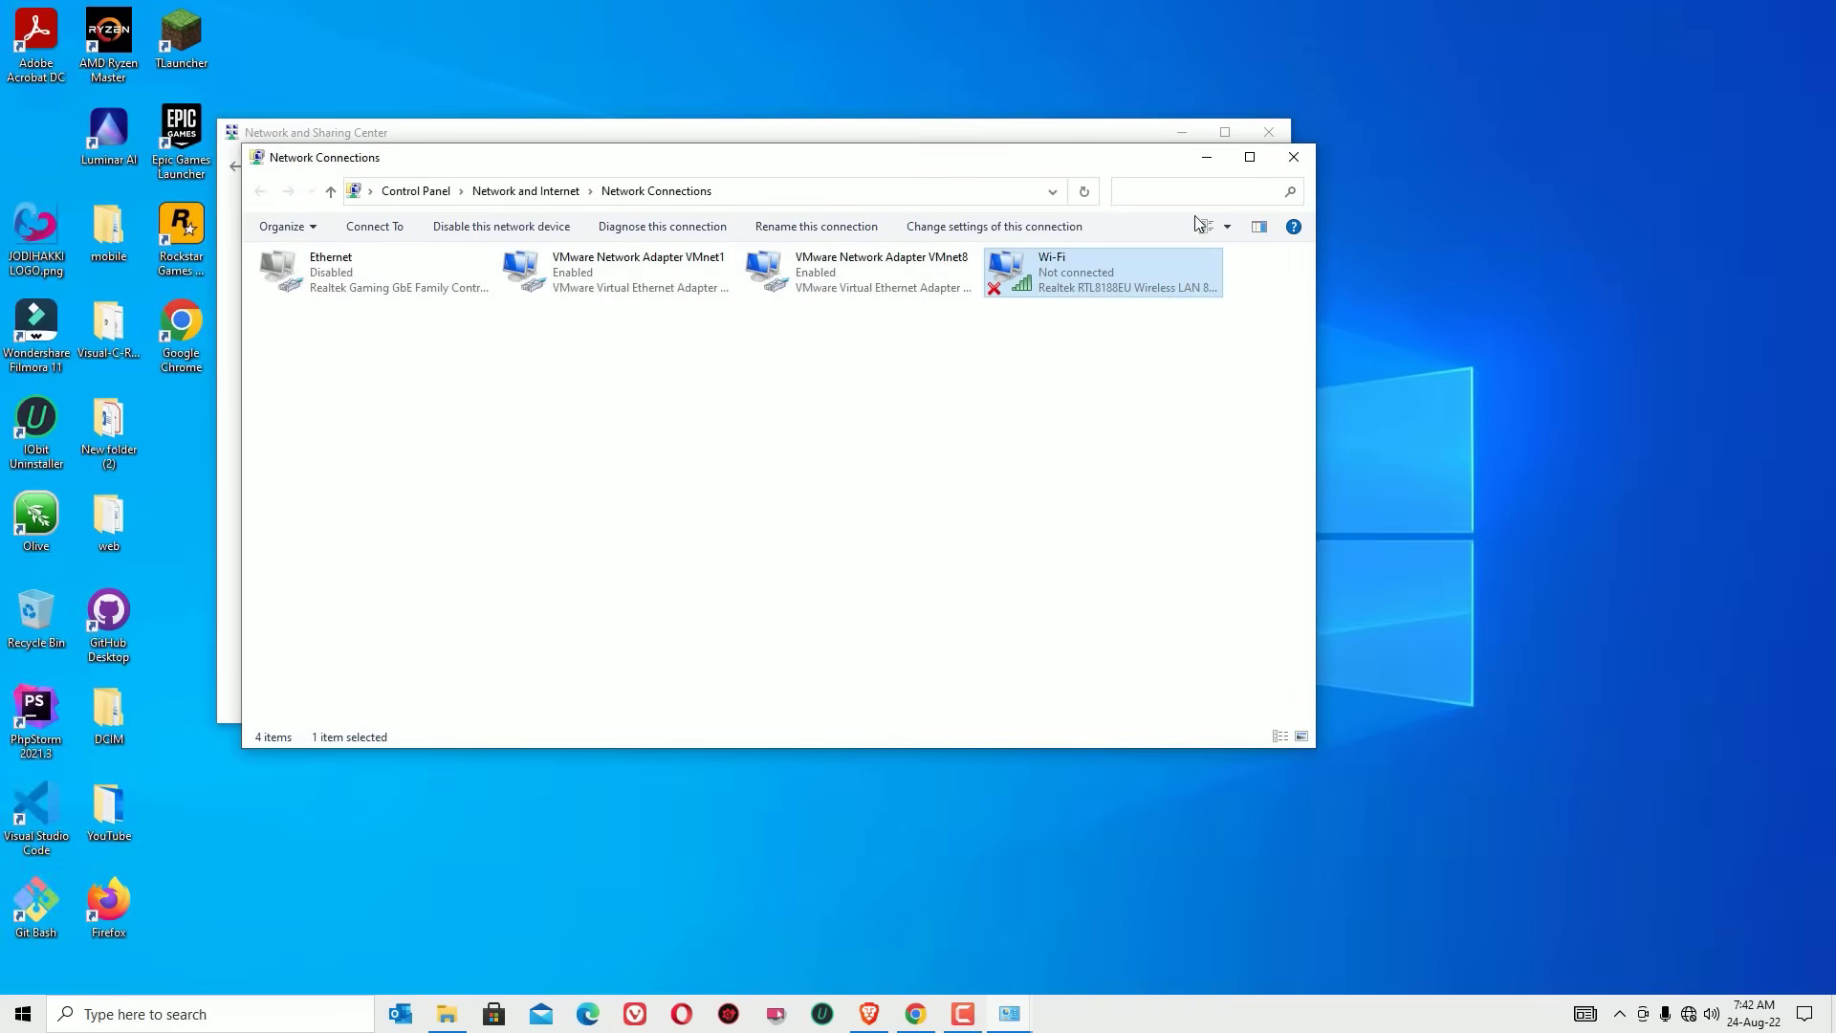
# Close the network settings windows and check the list of available Wi-Fi networks.
pyautogui.click(1293, 157)
pyautogui.click(1269, 132)
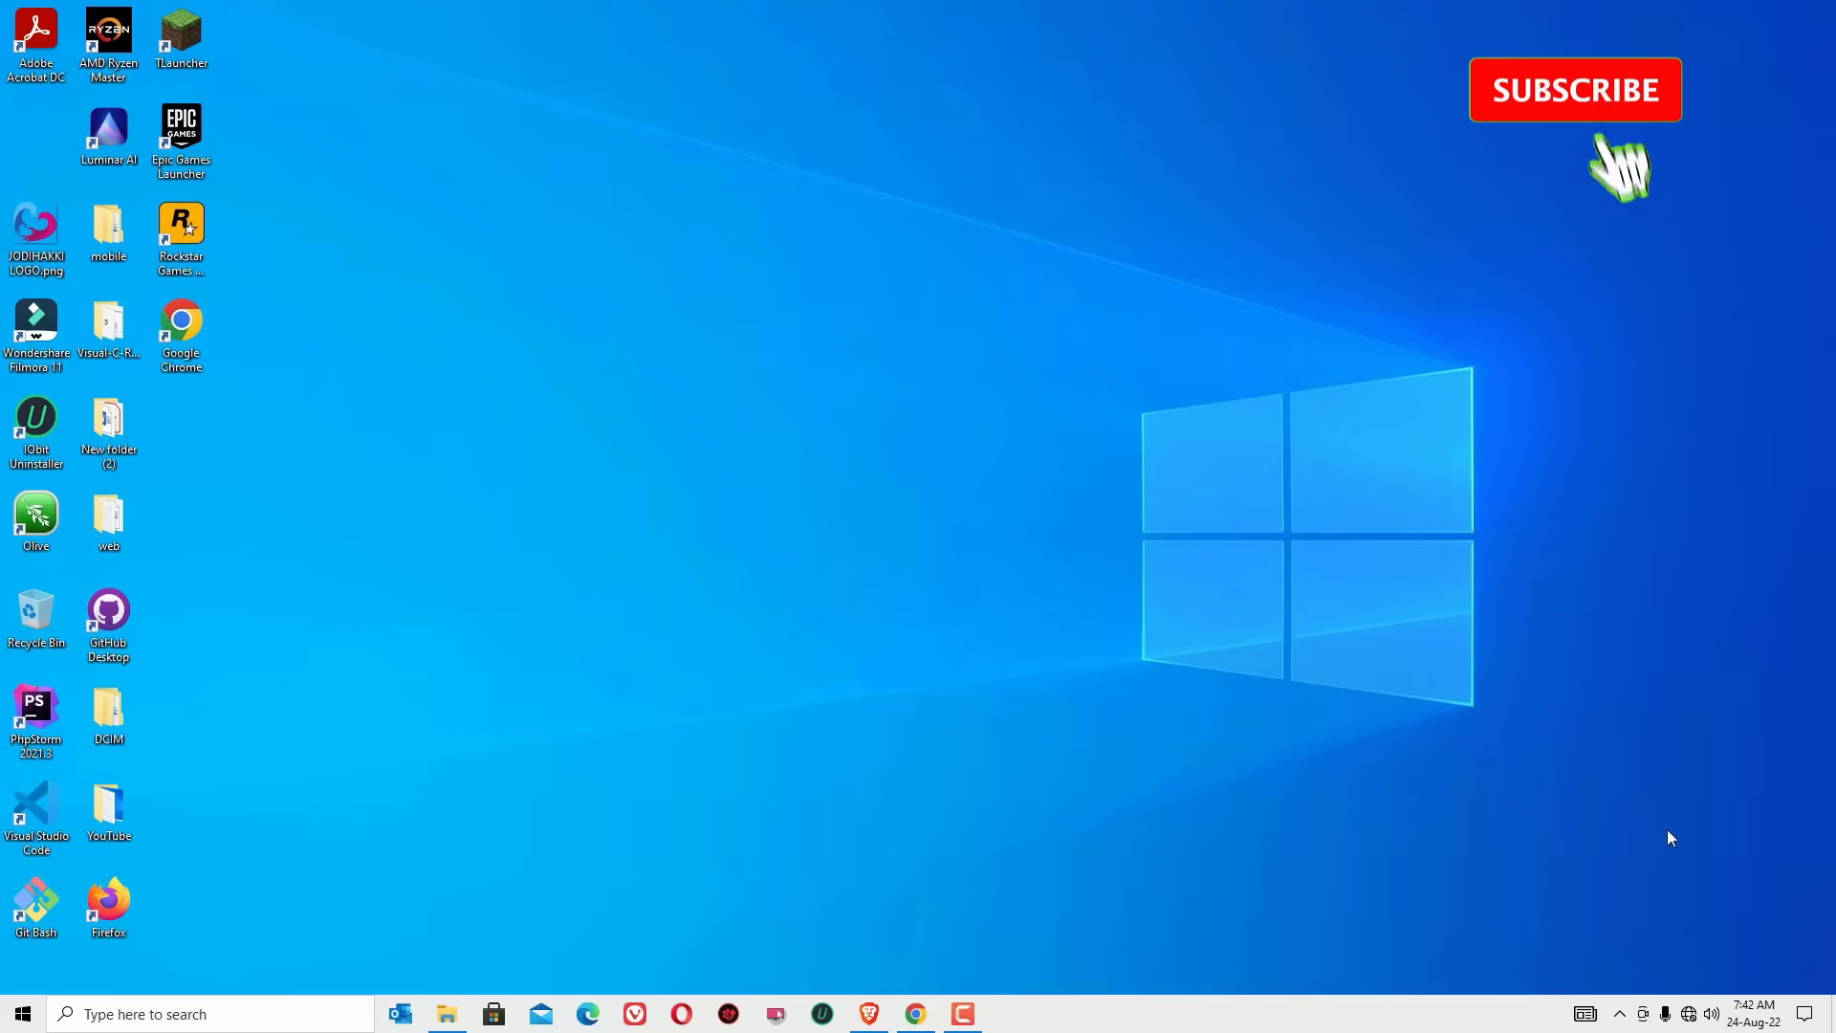
pyautogui.click(1688, 1015)
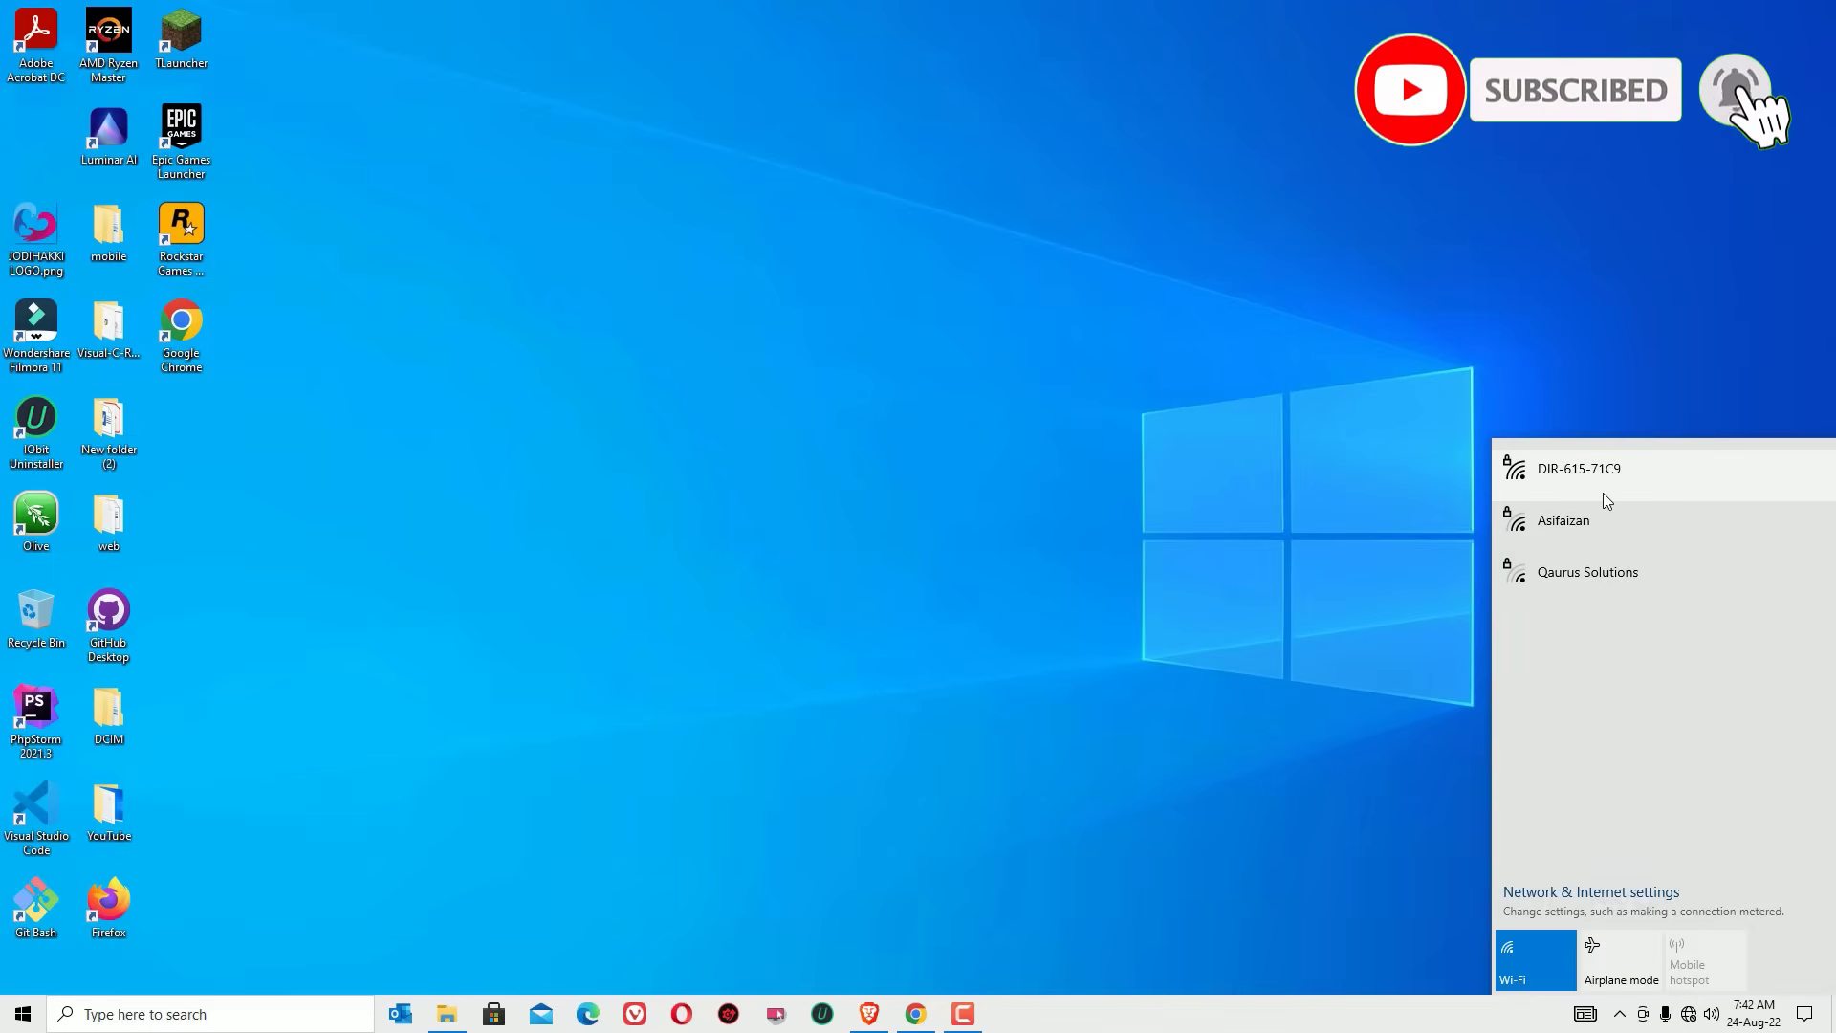
pyautogui.click(1104, 613)
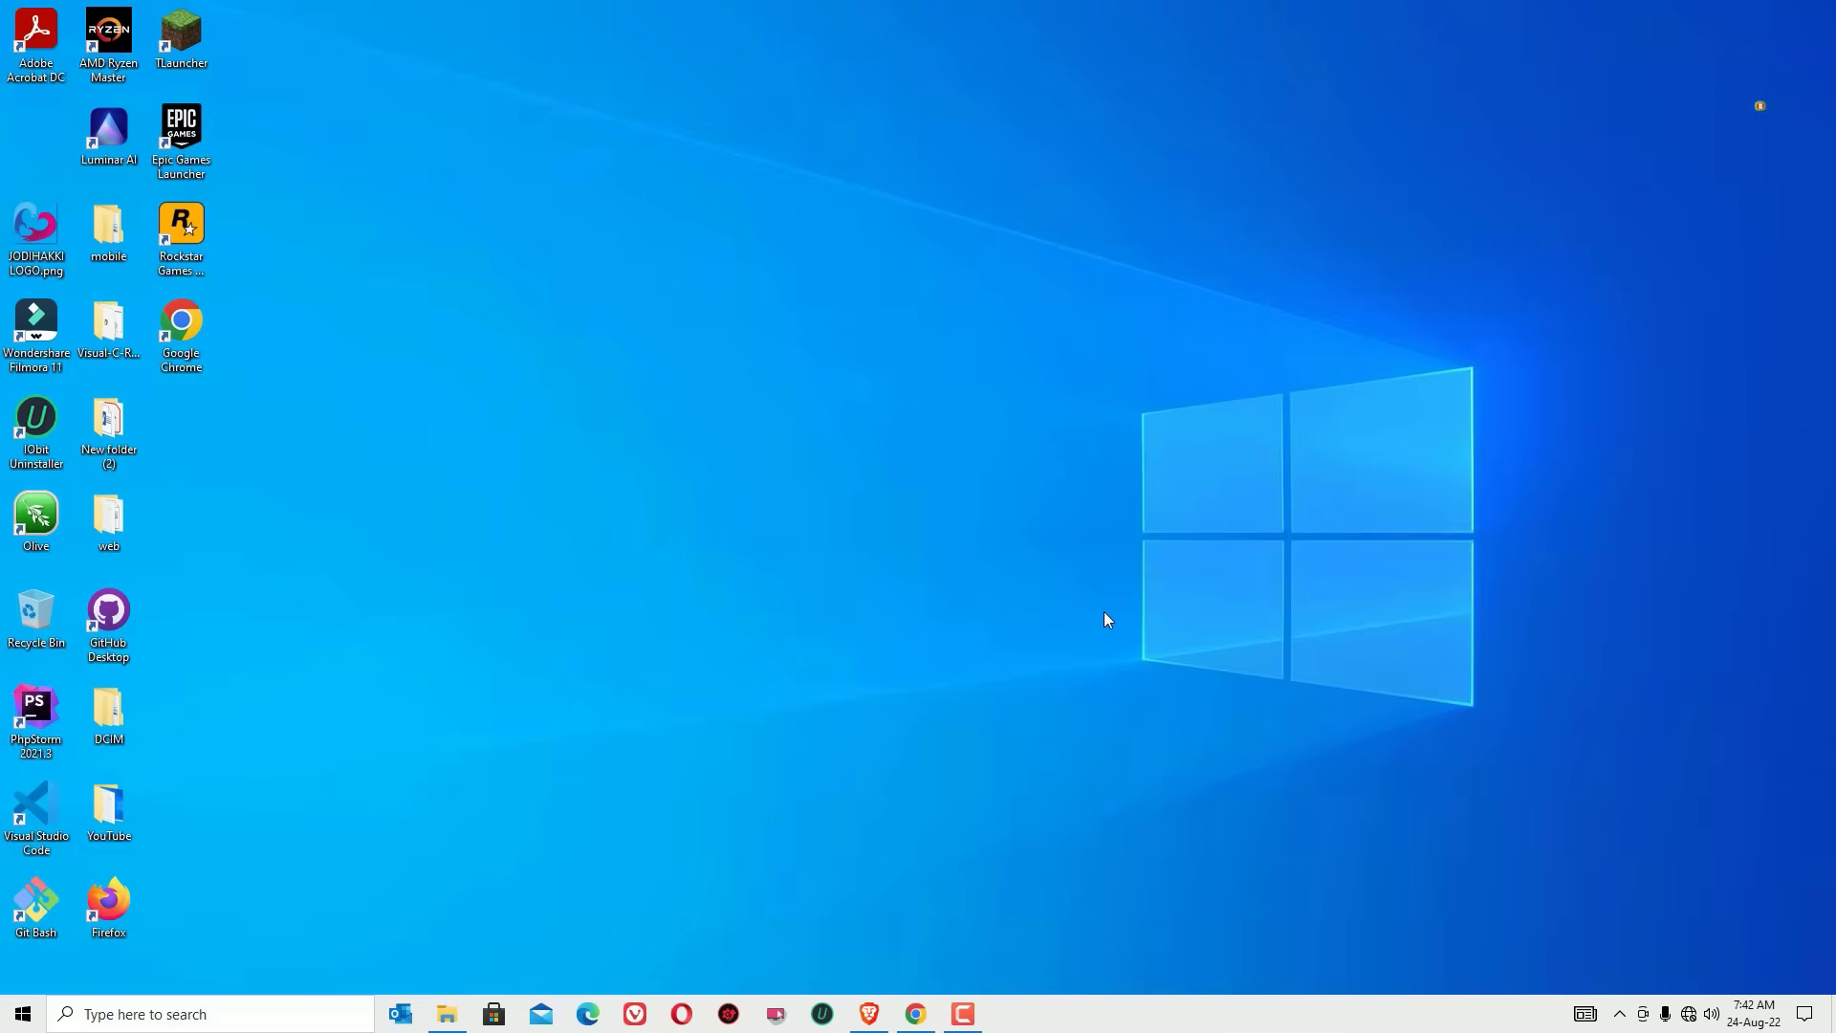
# Find Command Prompt with the search term cmd and run it as administrator.
pyautogui.click(285, 1015)
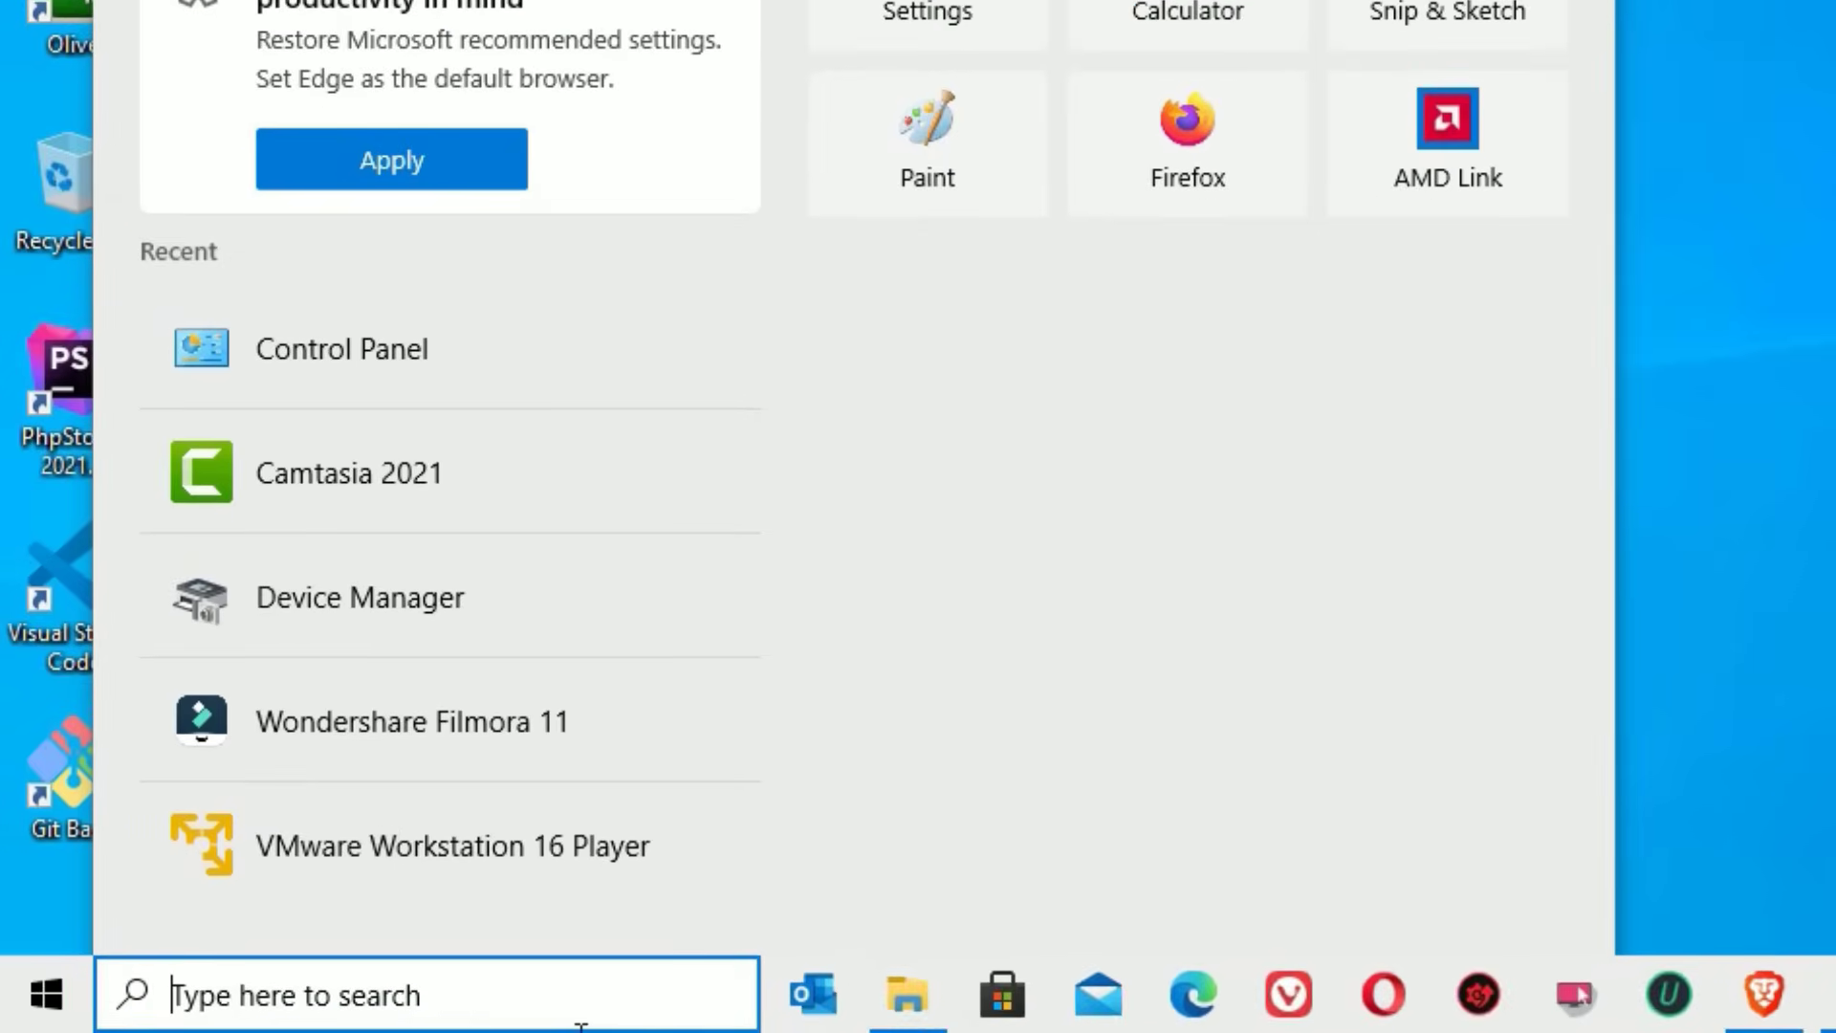
pyautogui.write('c')
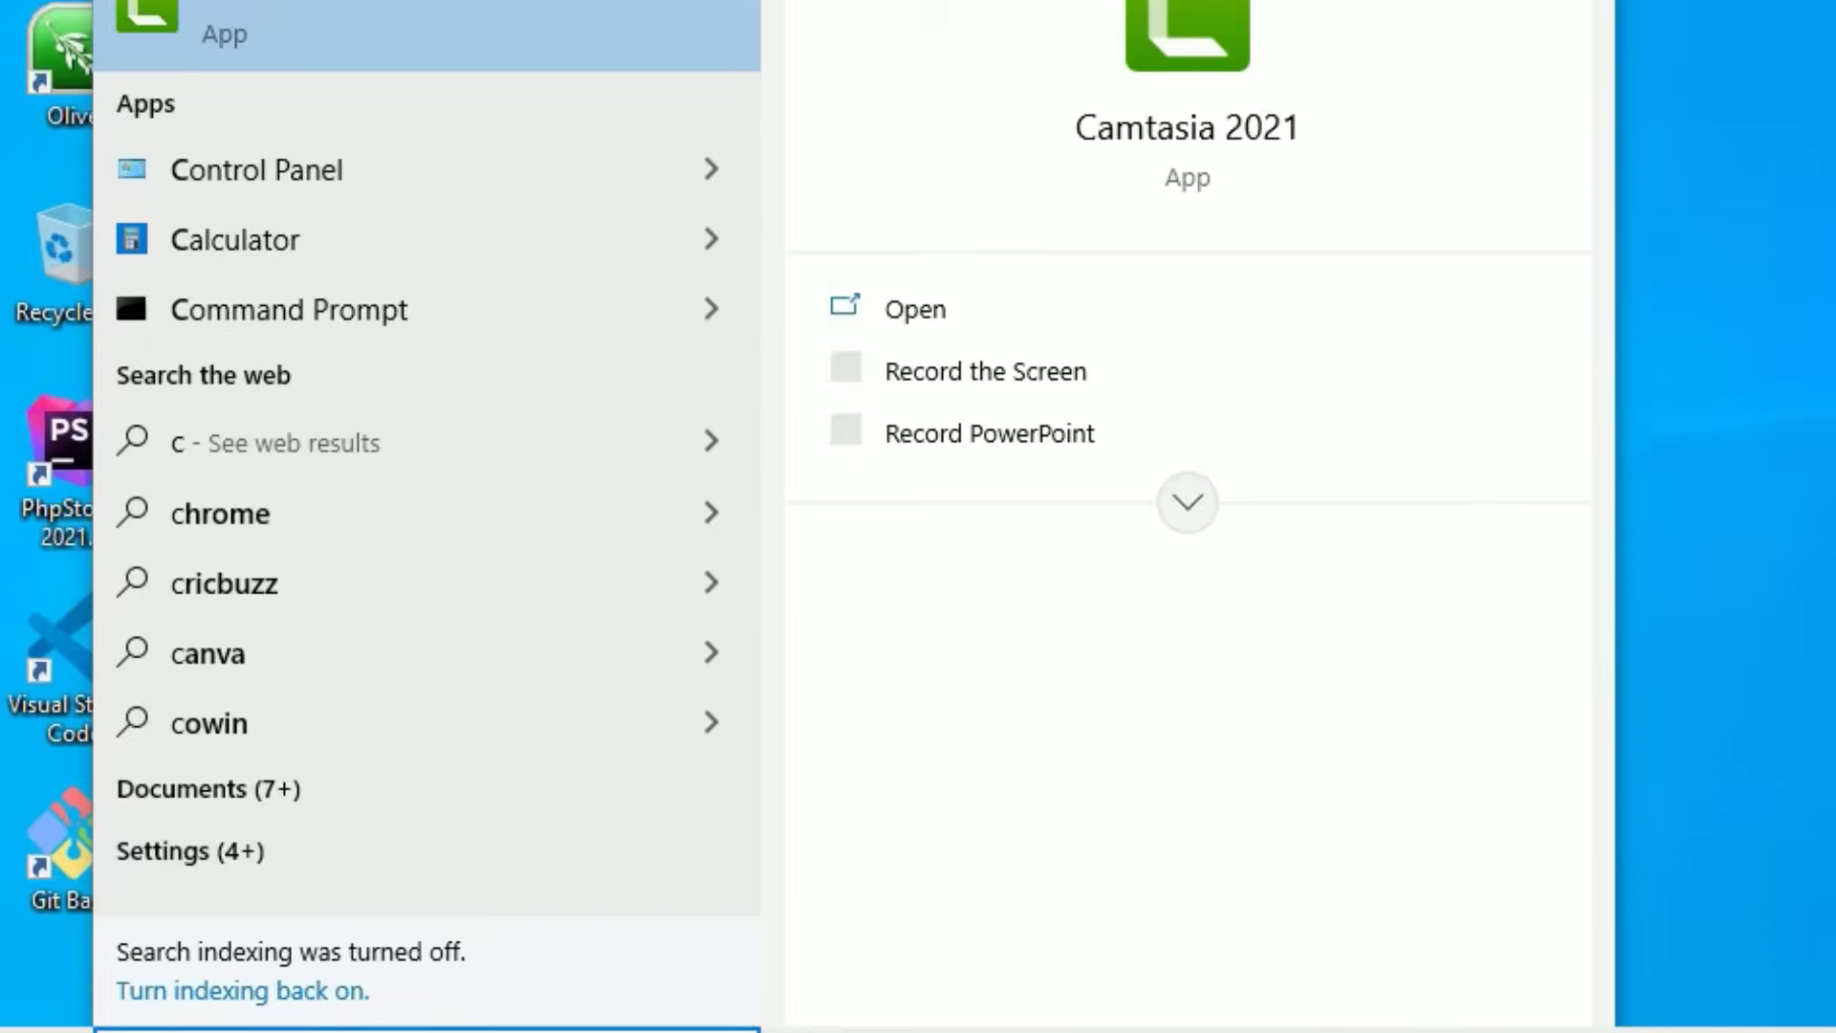
pyautogui.write('md')
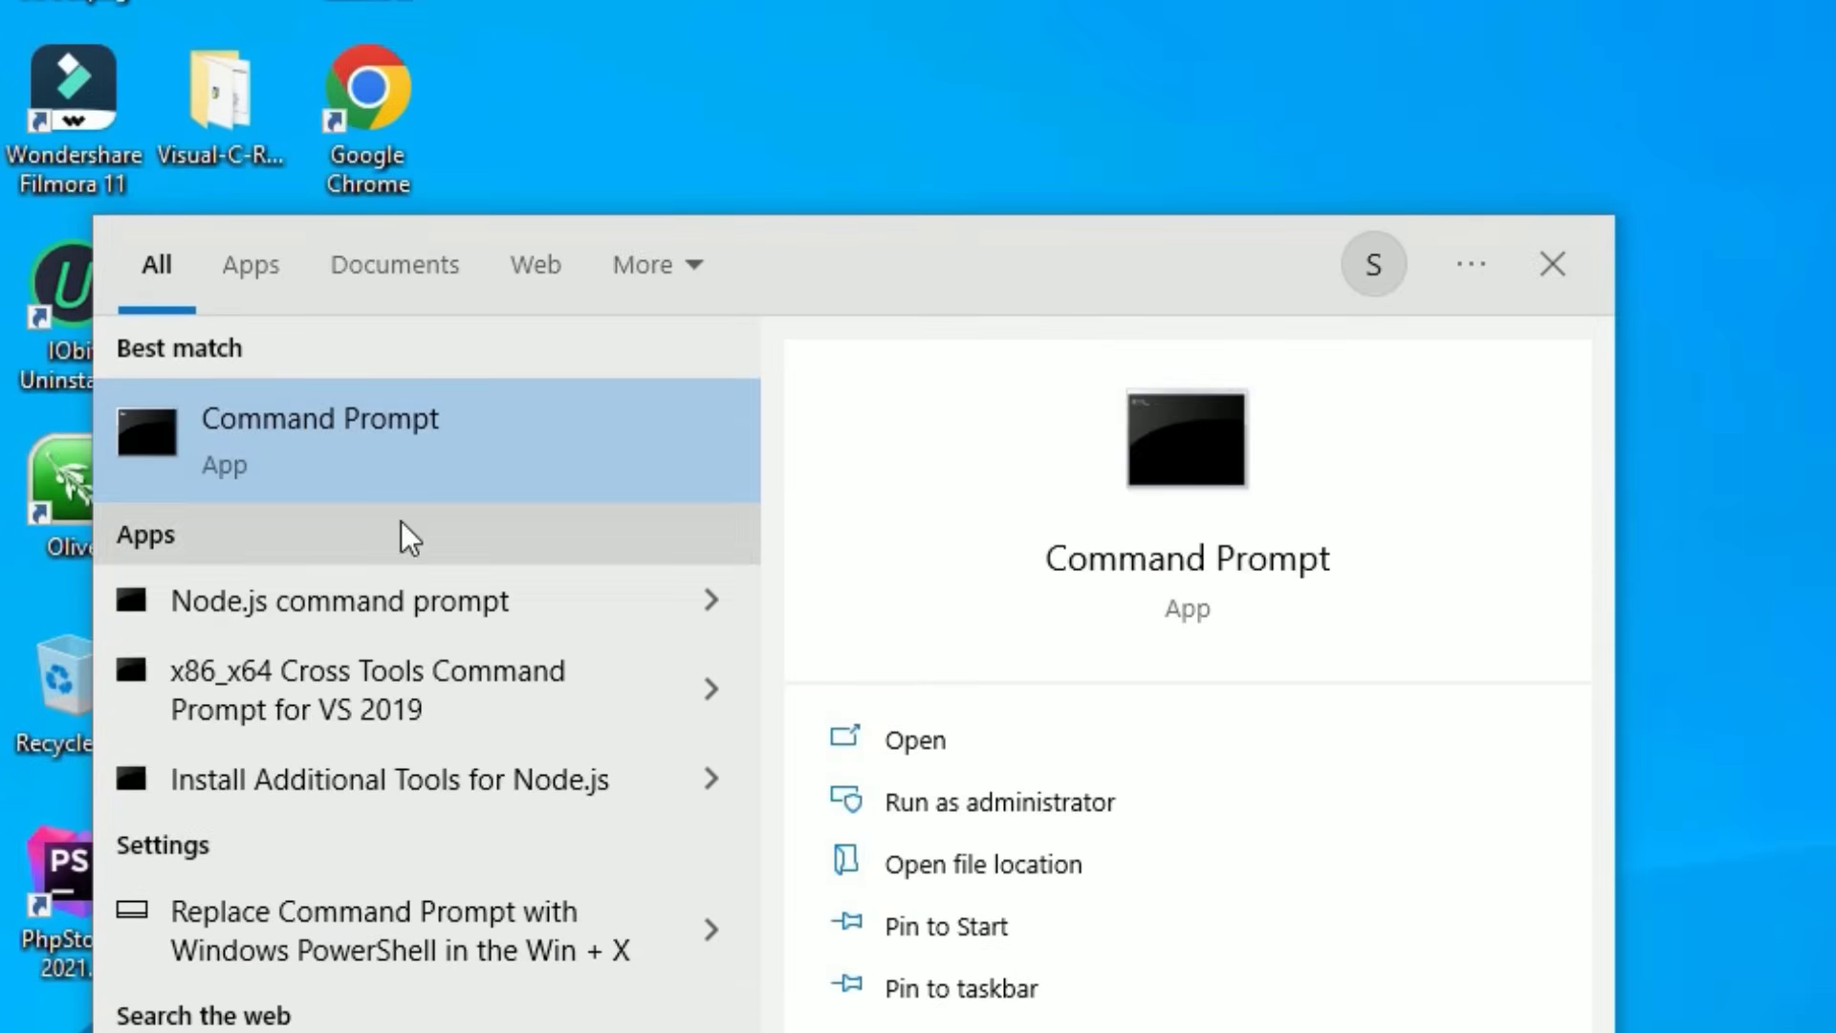
pyautogui.rightClick(387, 449)
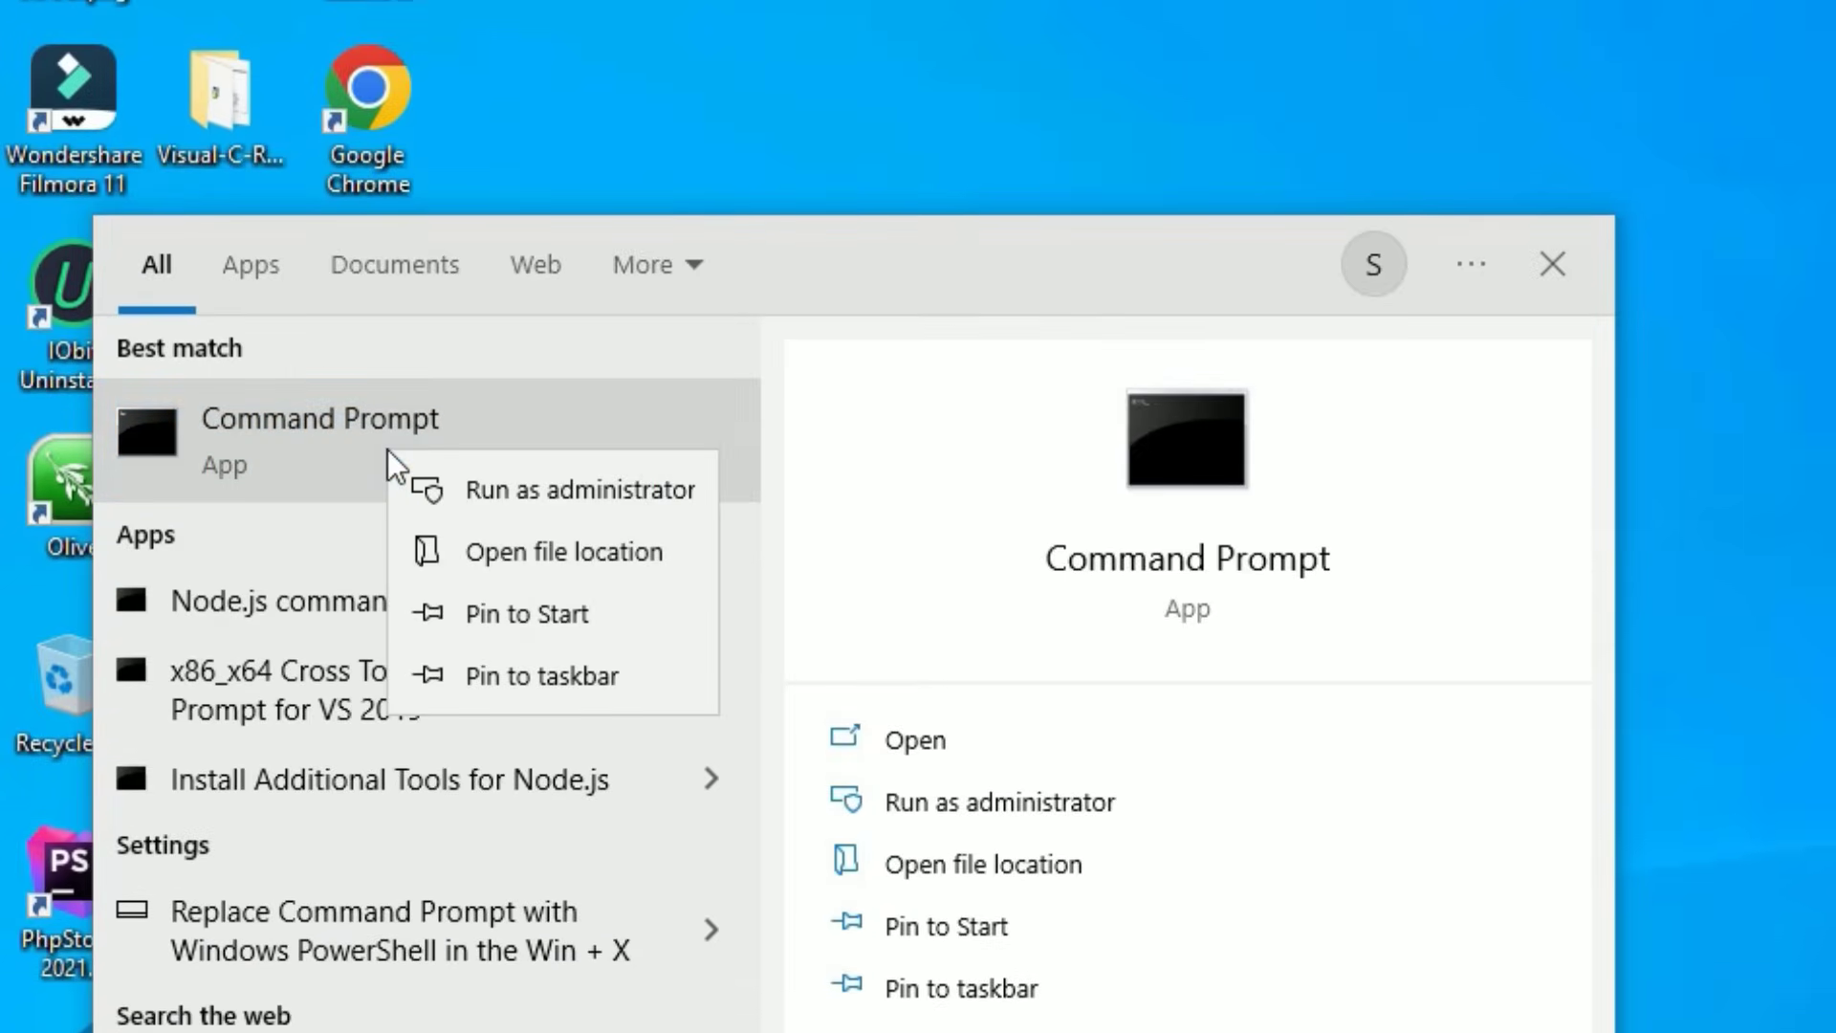
pyautogui.click(503, 466)
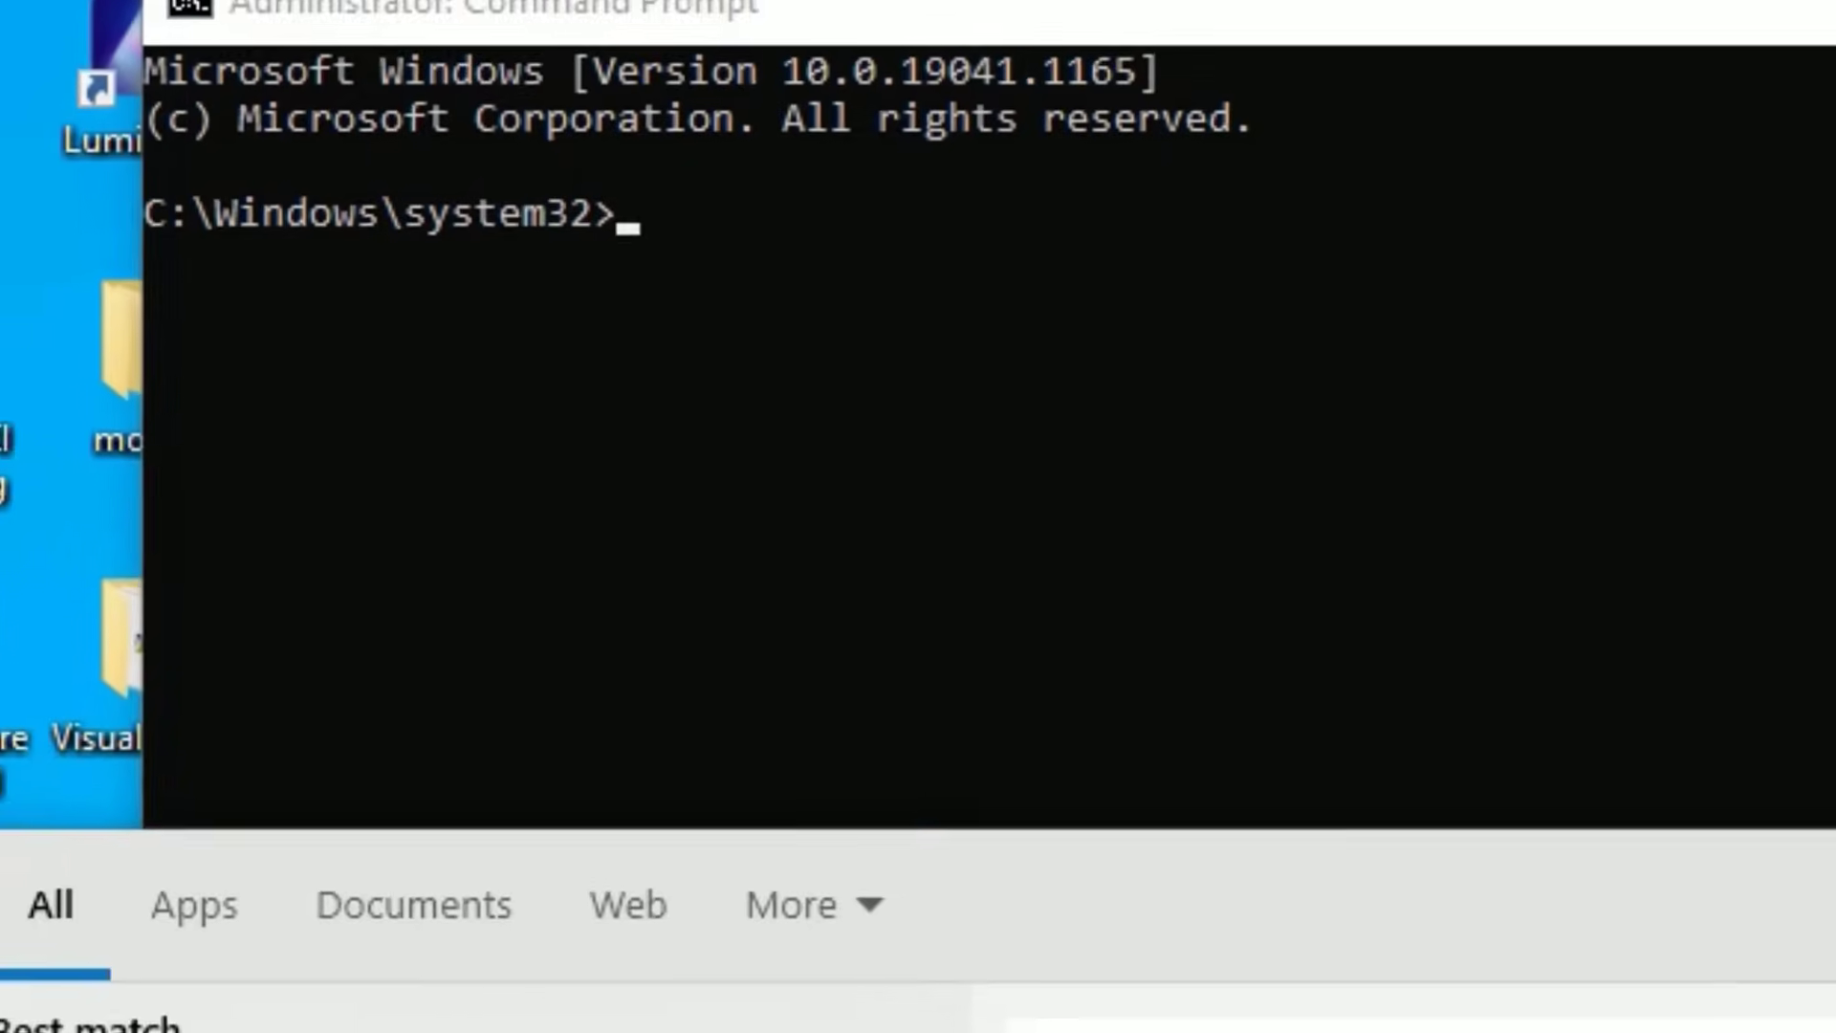
# Run ipconfig /release to release the IP addresses, and ipconfig /flushdns to clear the DNS resolver cache.
pyautogui.write('ipco')
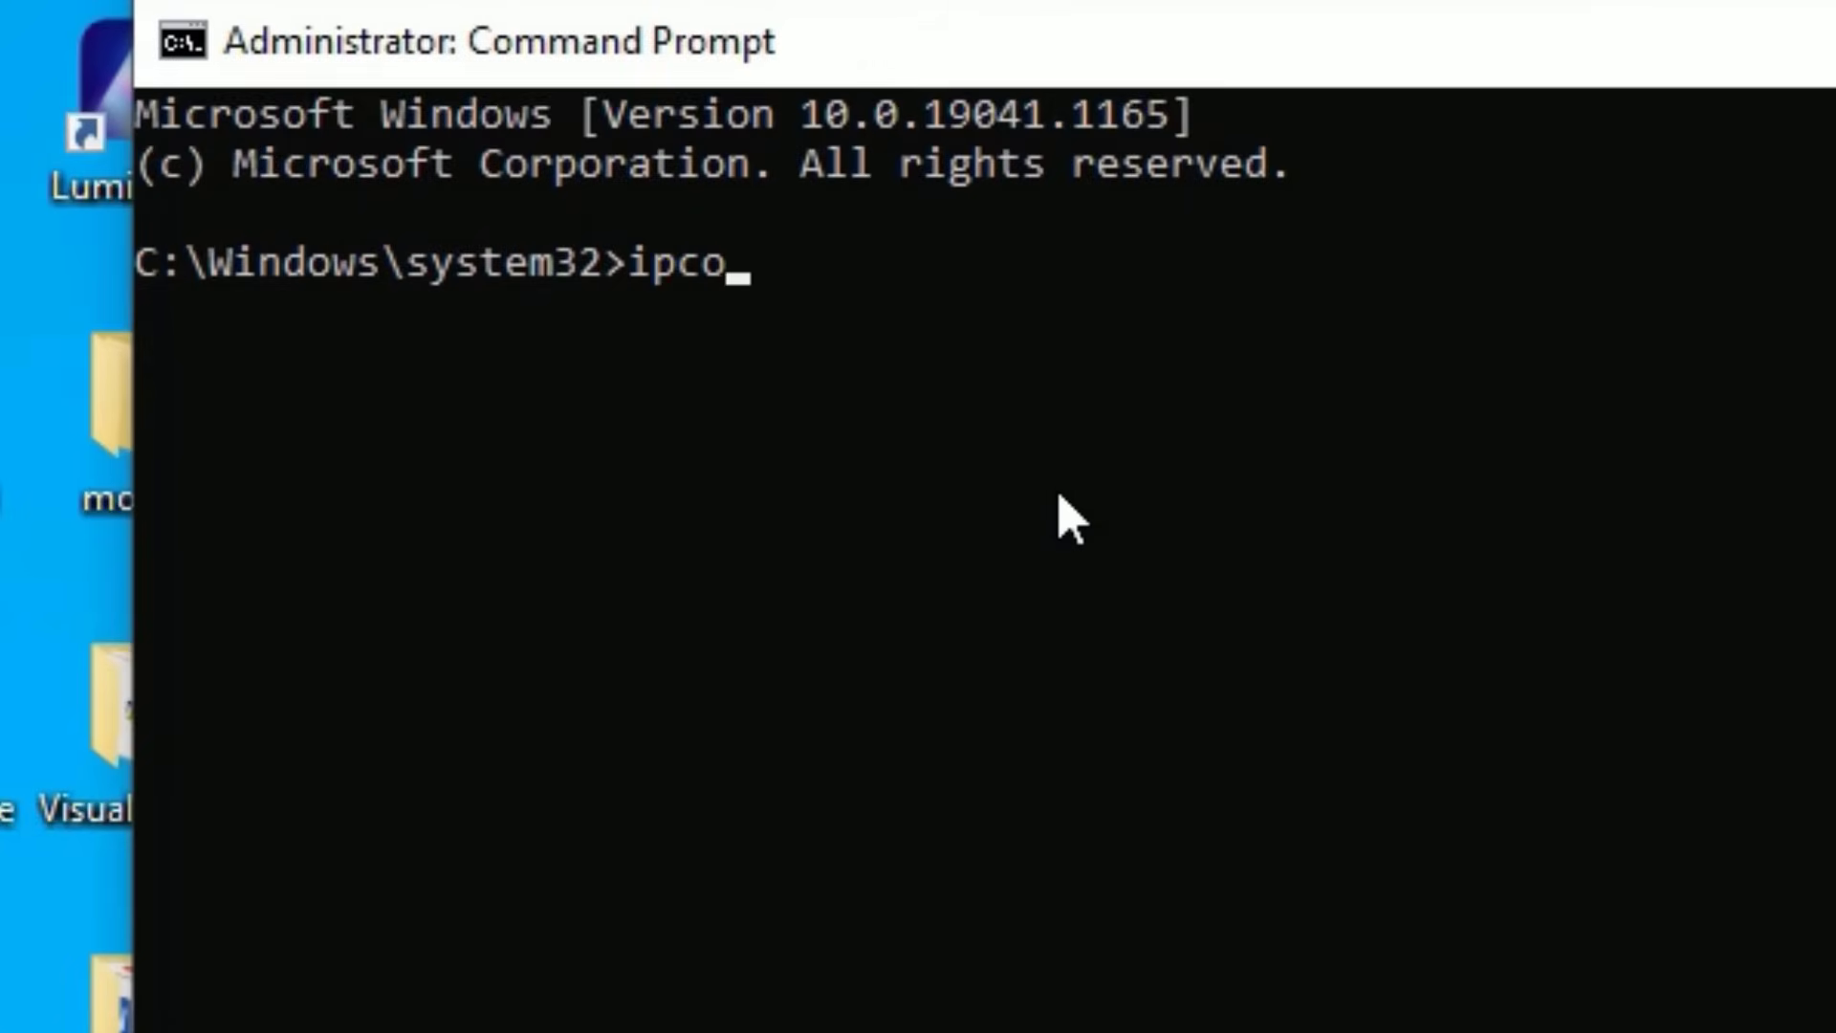
pyautogui.write('nfig /release')
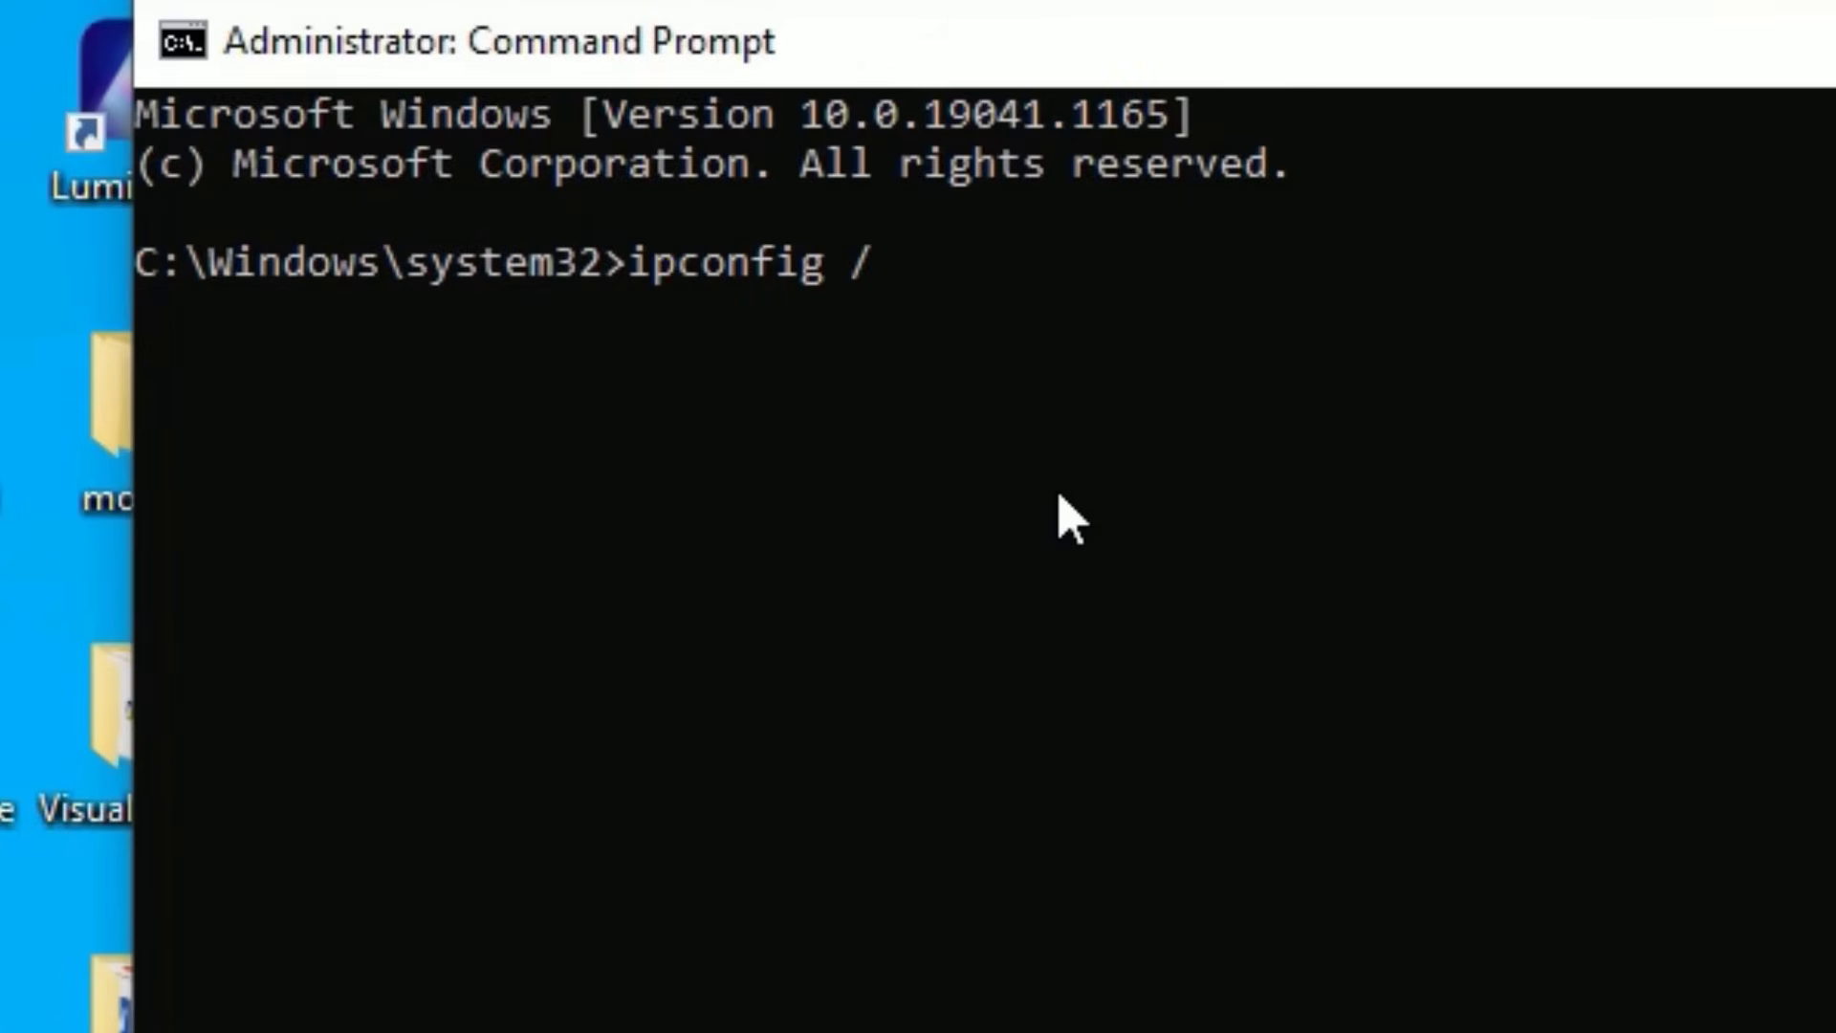
pyautogui.press('Return')
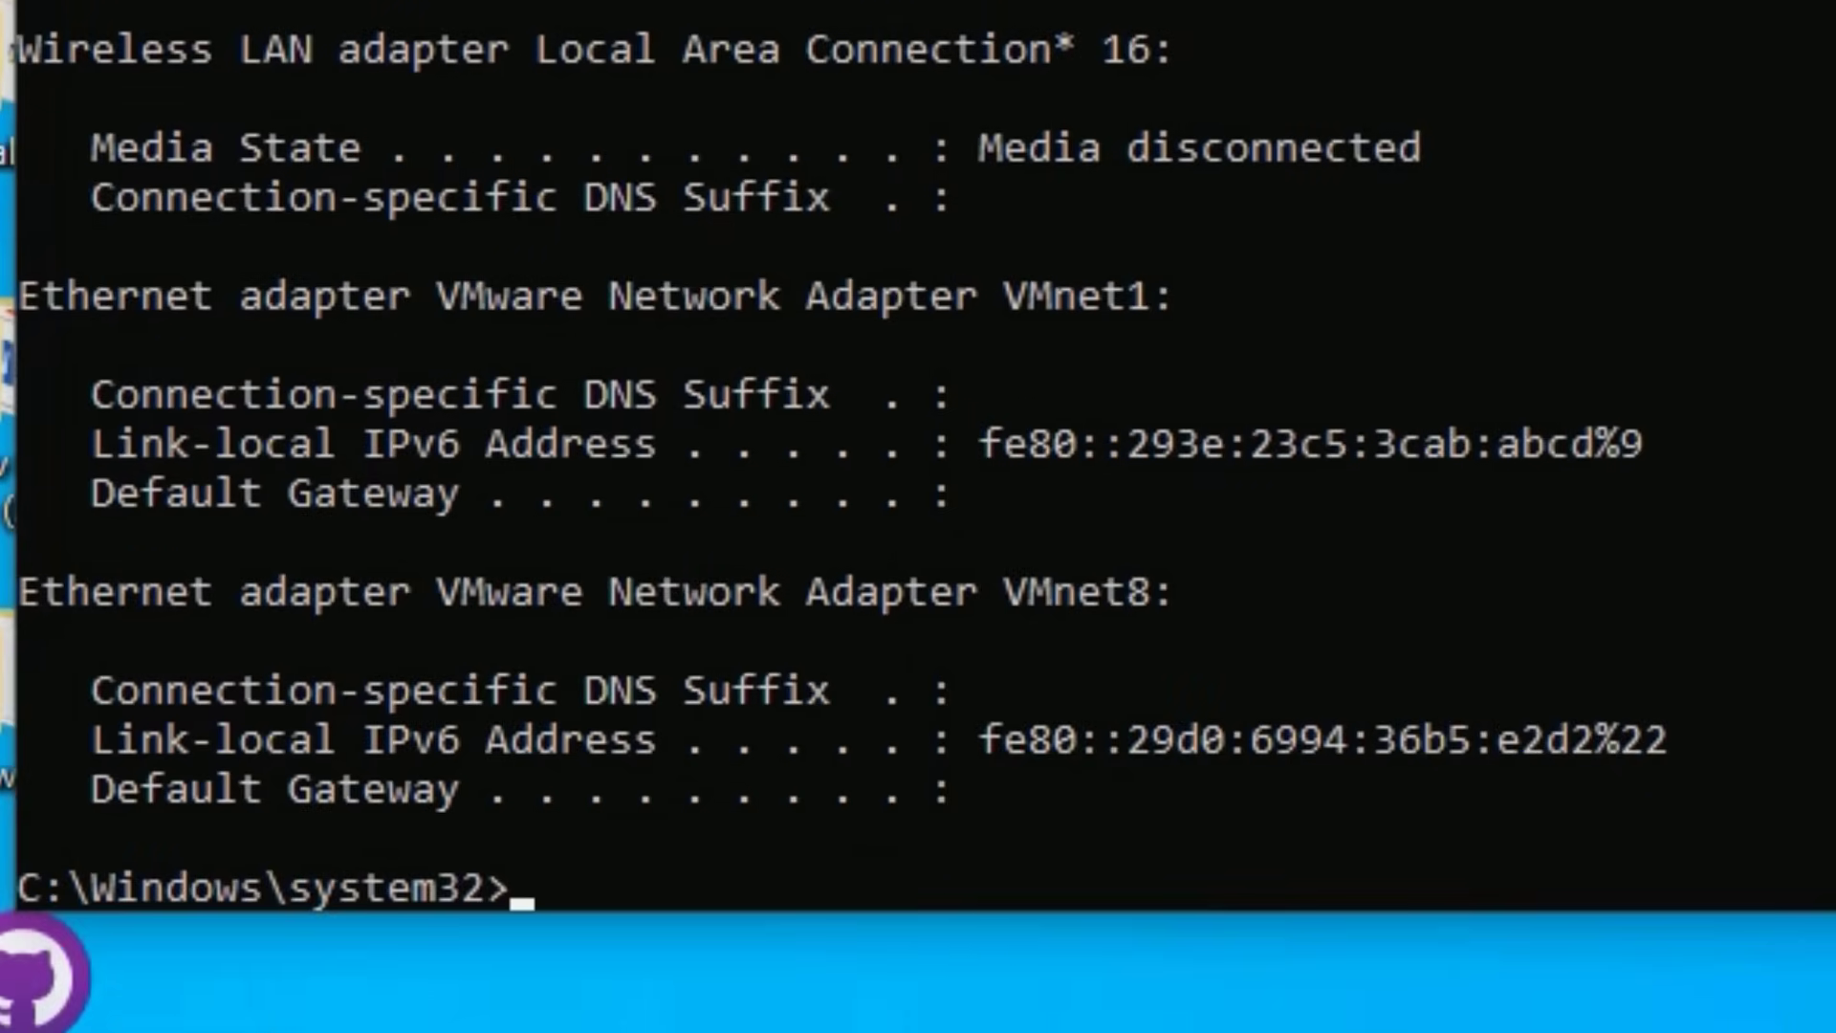
pyautogui.write('ipconfig')
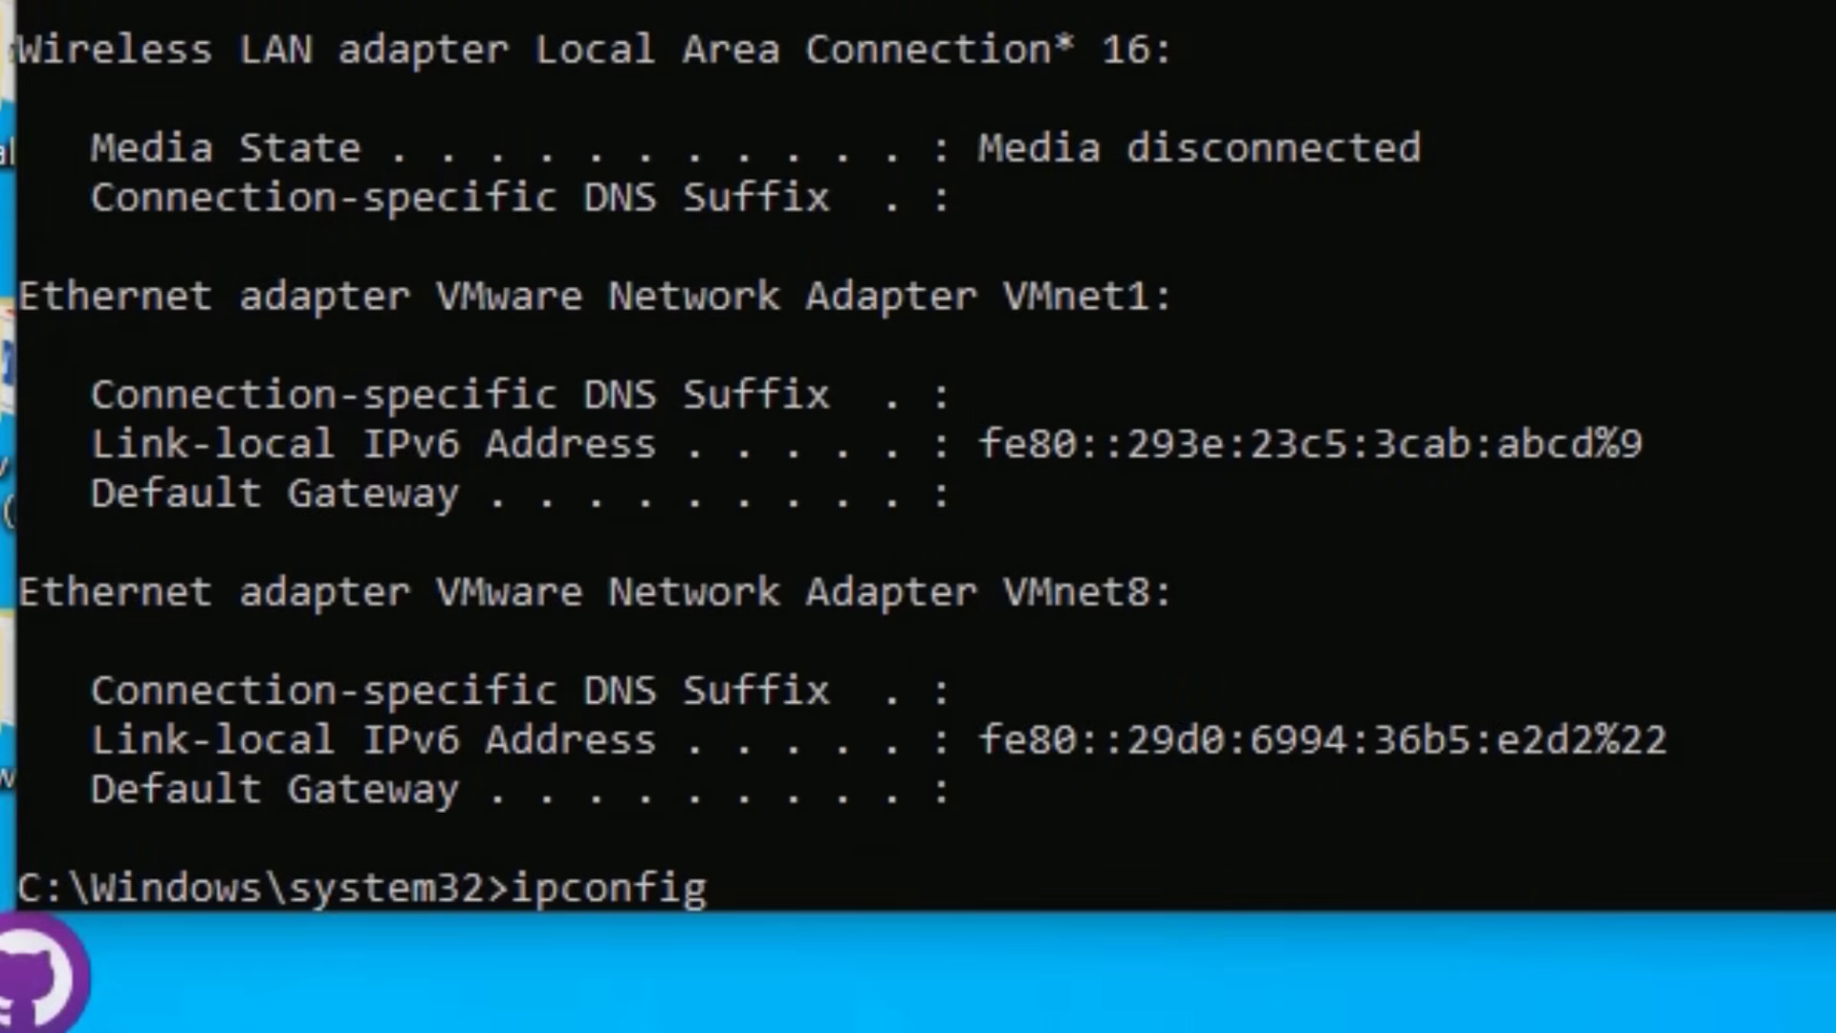
pyautogui.write(' /flushdns')
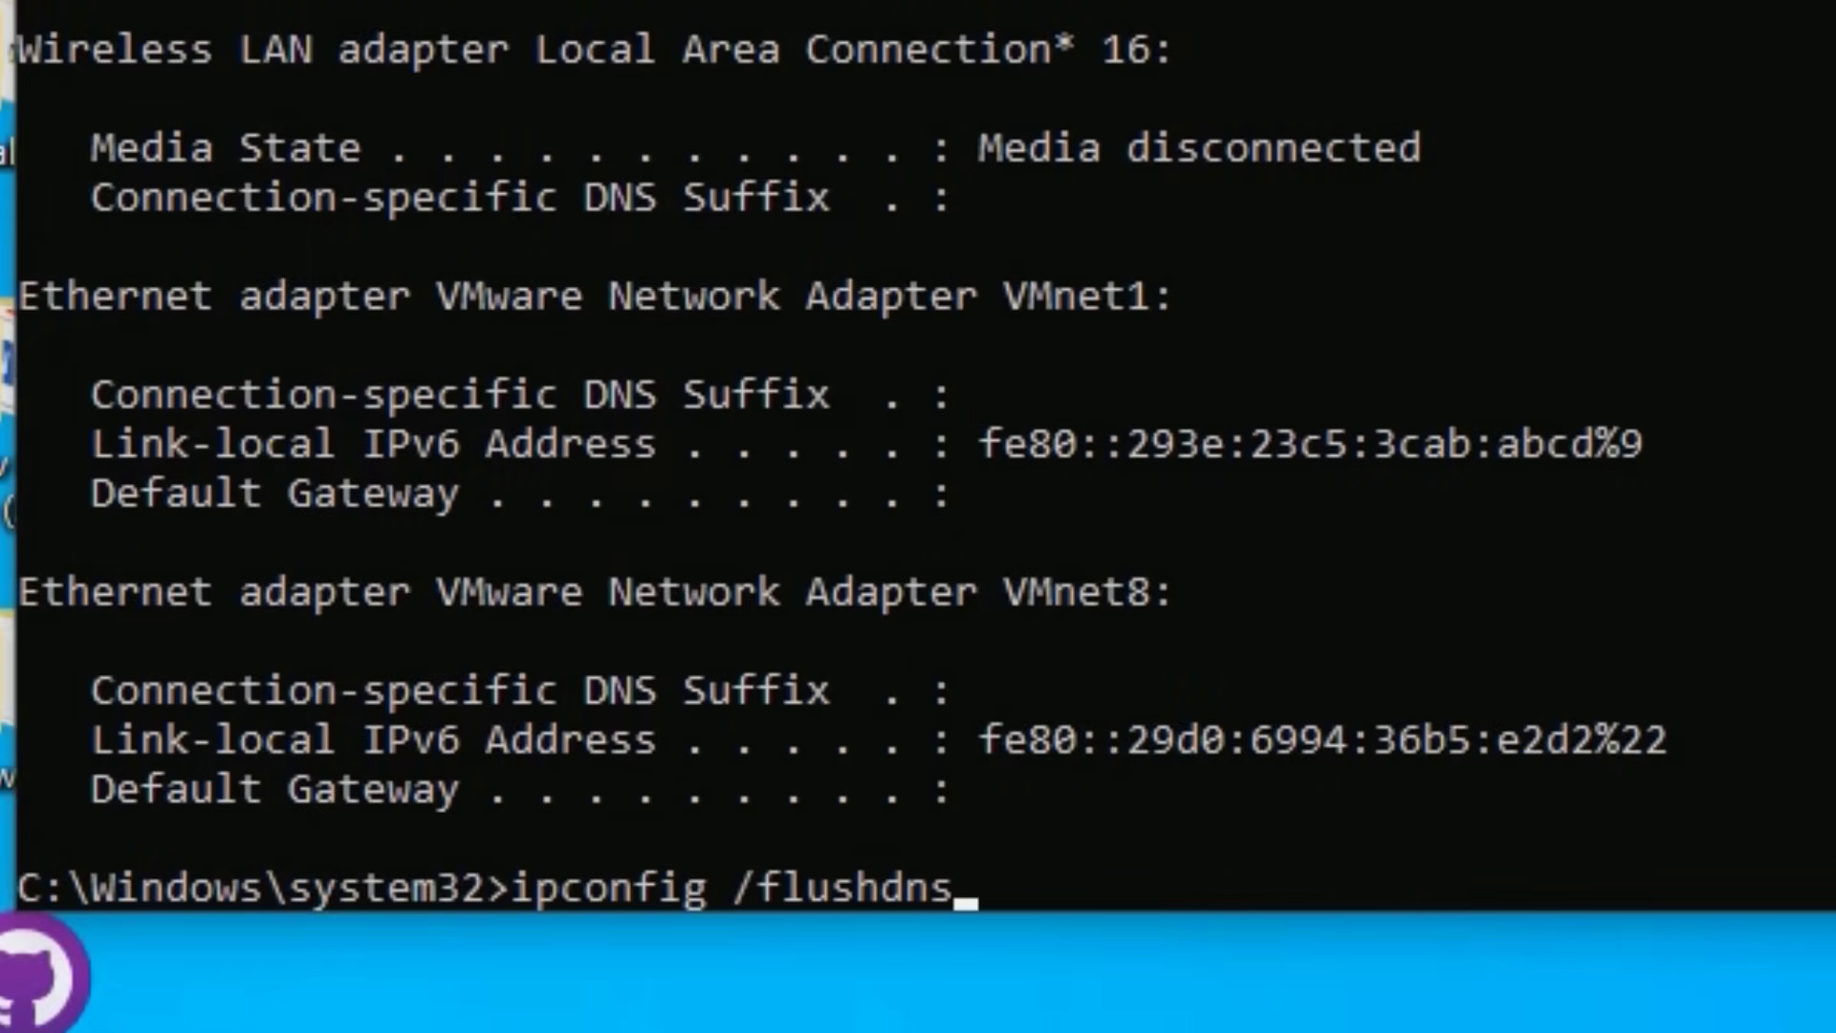
pyautogui.press('Return')
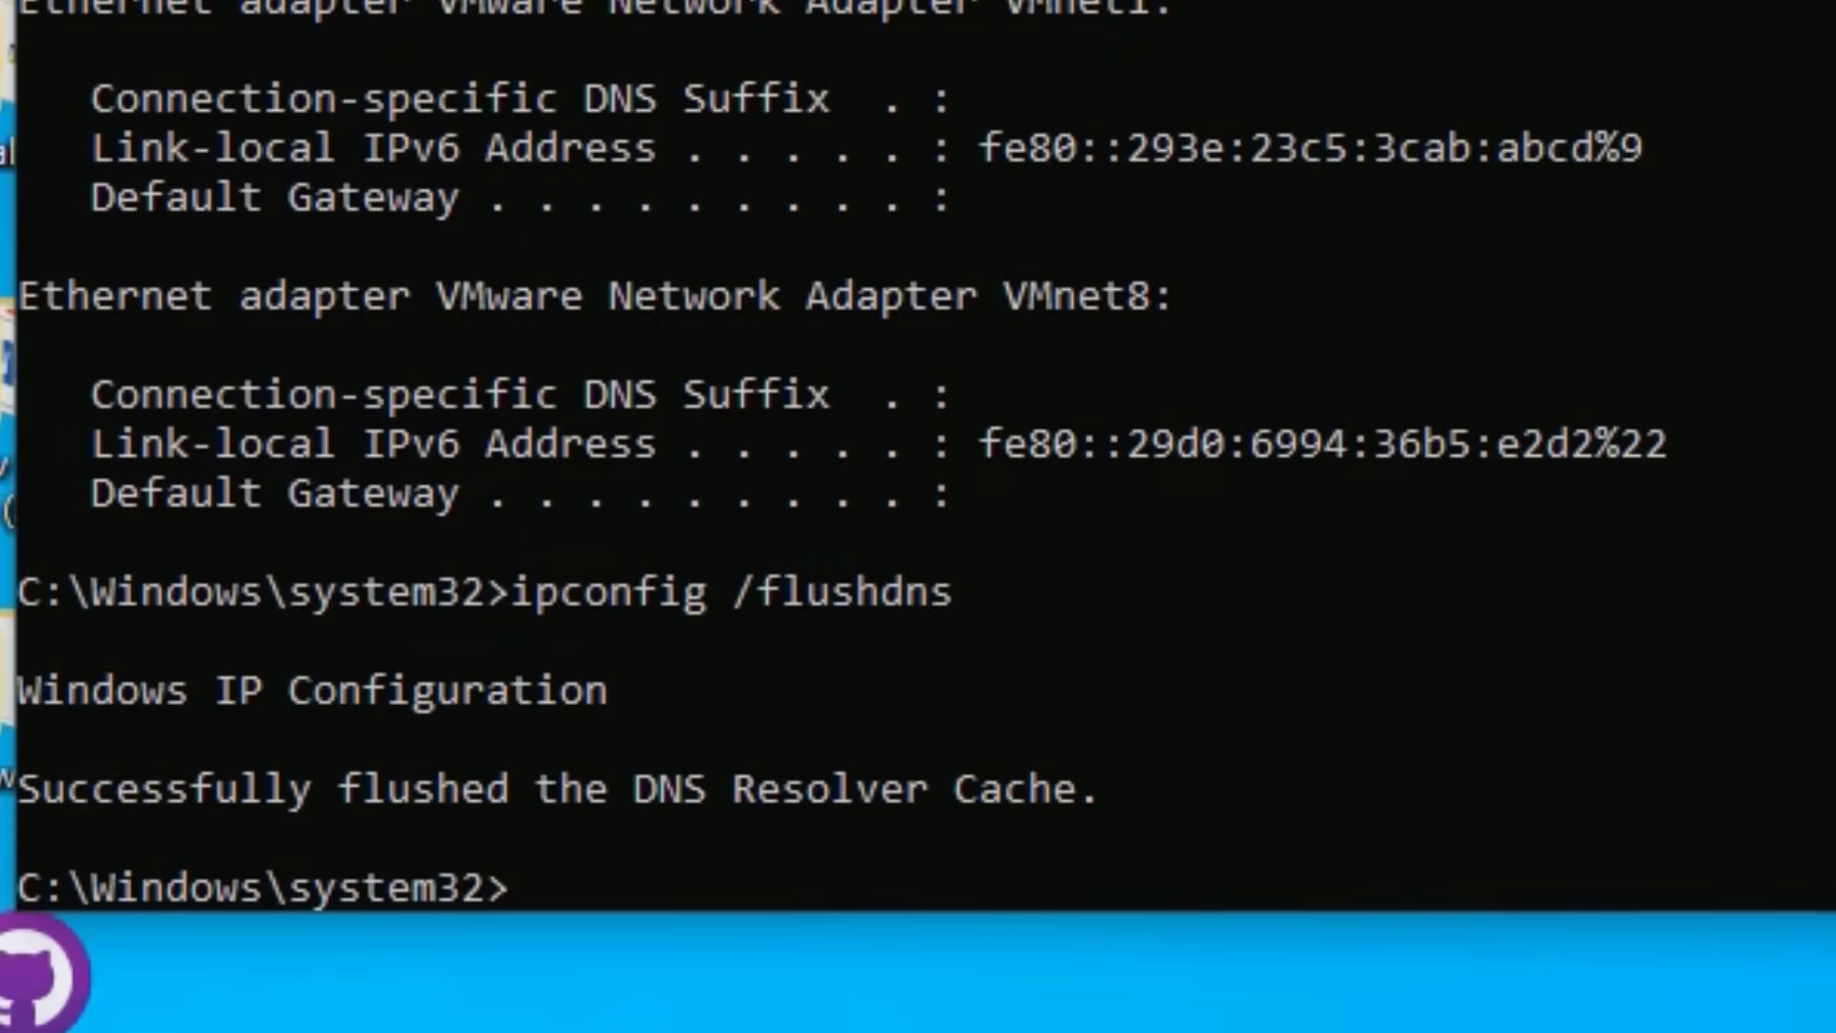
# Try to renew the adapters' IP configuration by running ipconfig renew.
pyautogui.write('ipconfig')
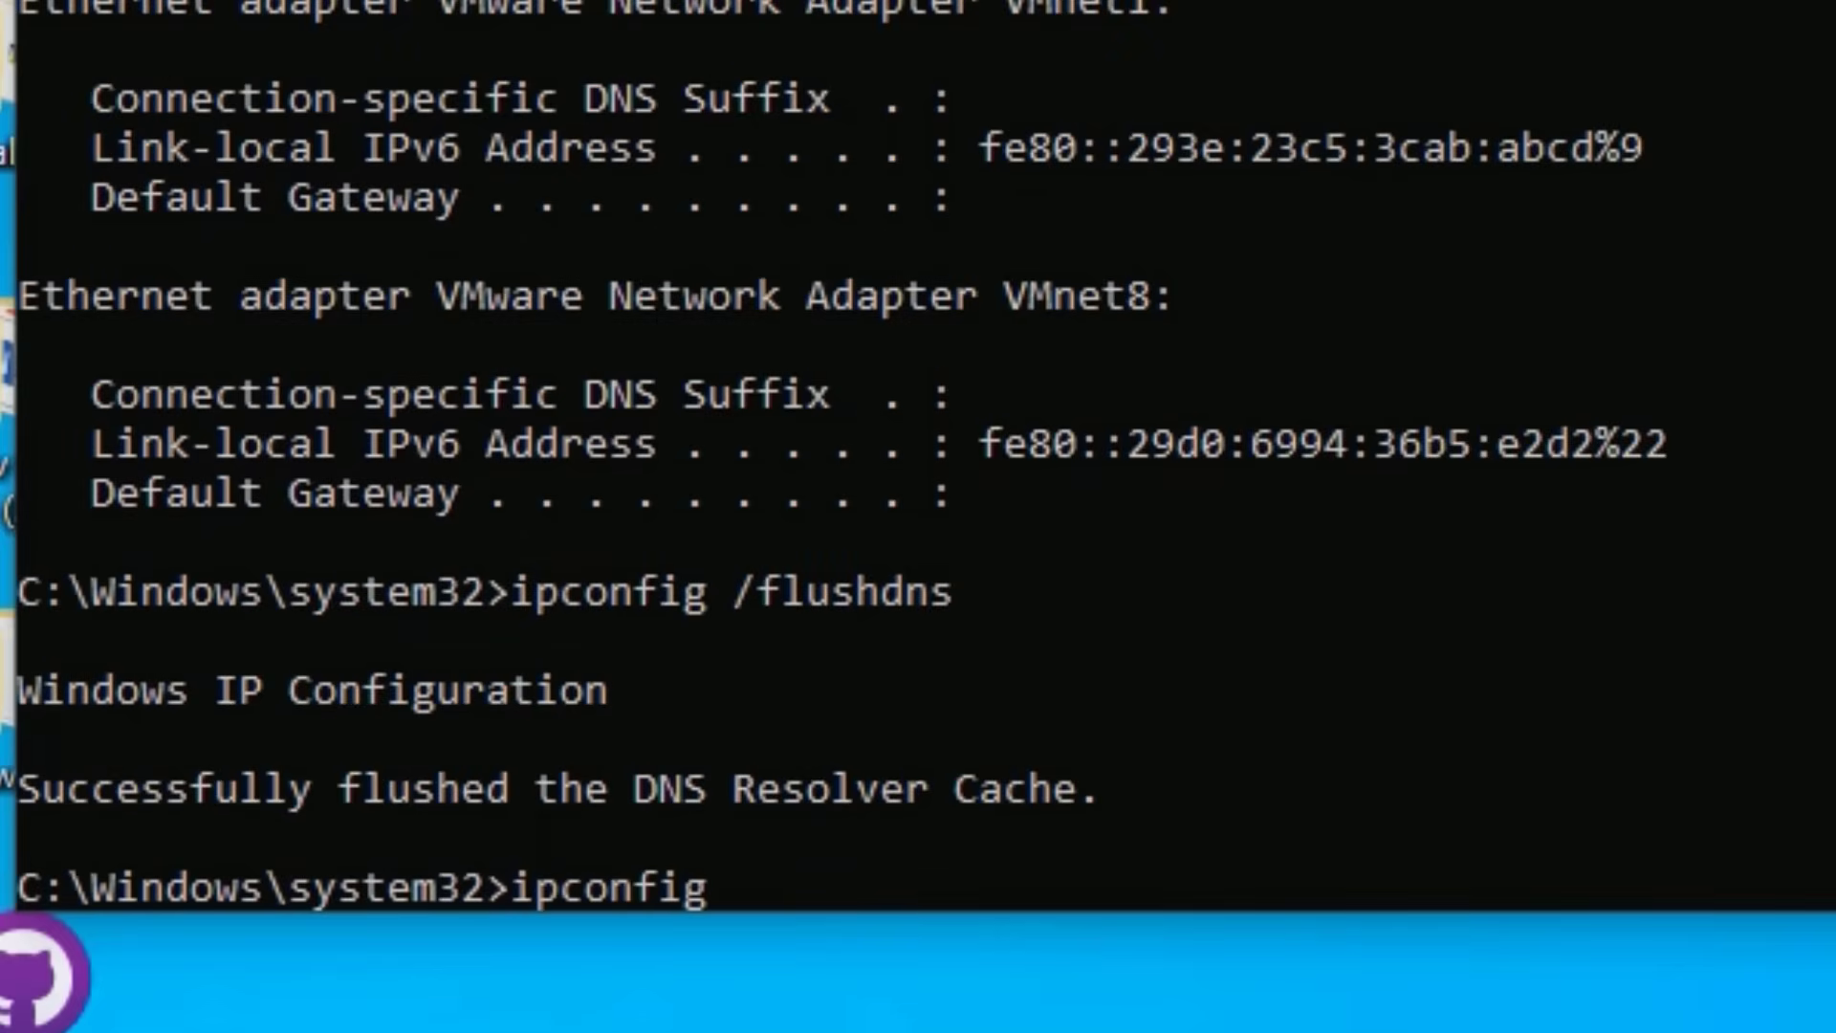
pyautogui.write(' renew')
pyautogui.press('Return')
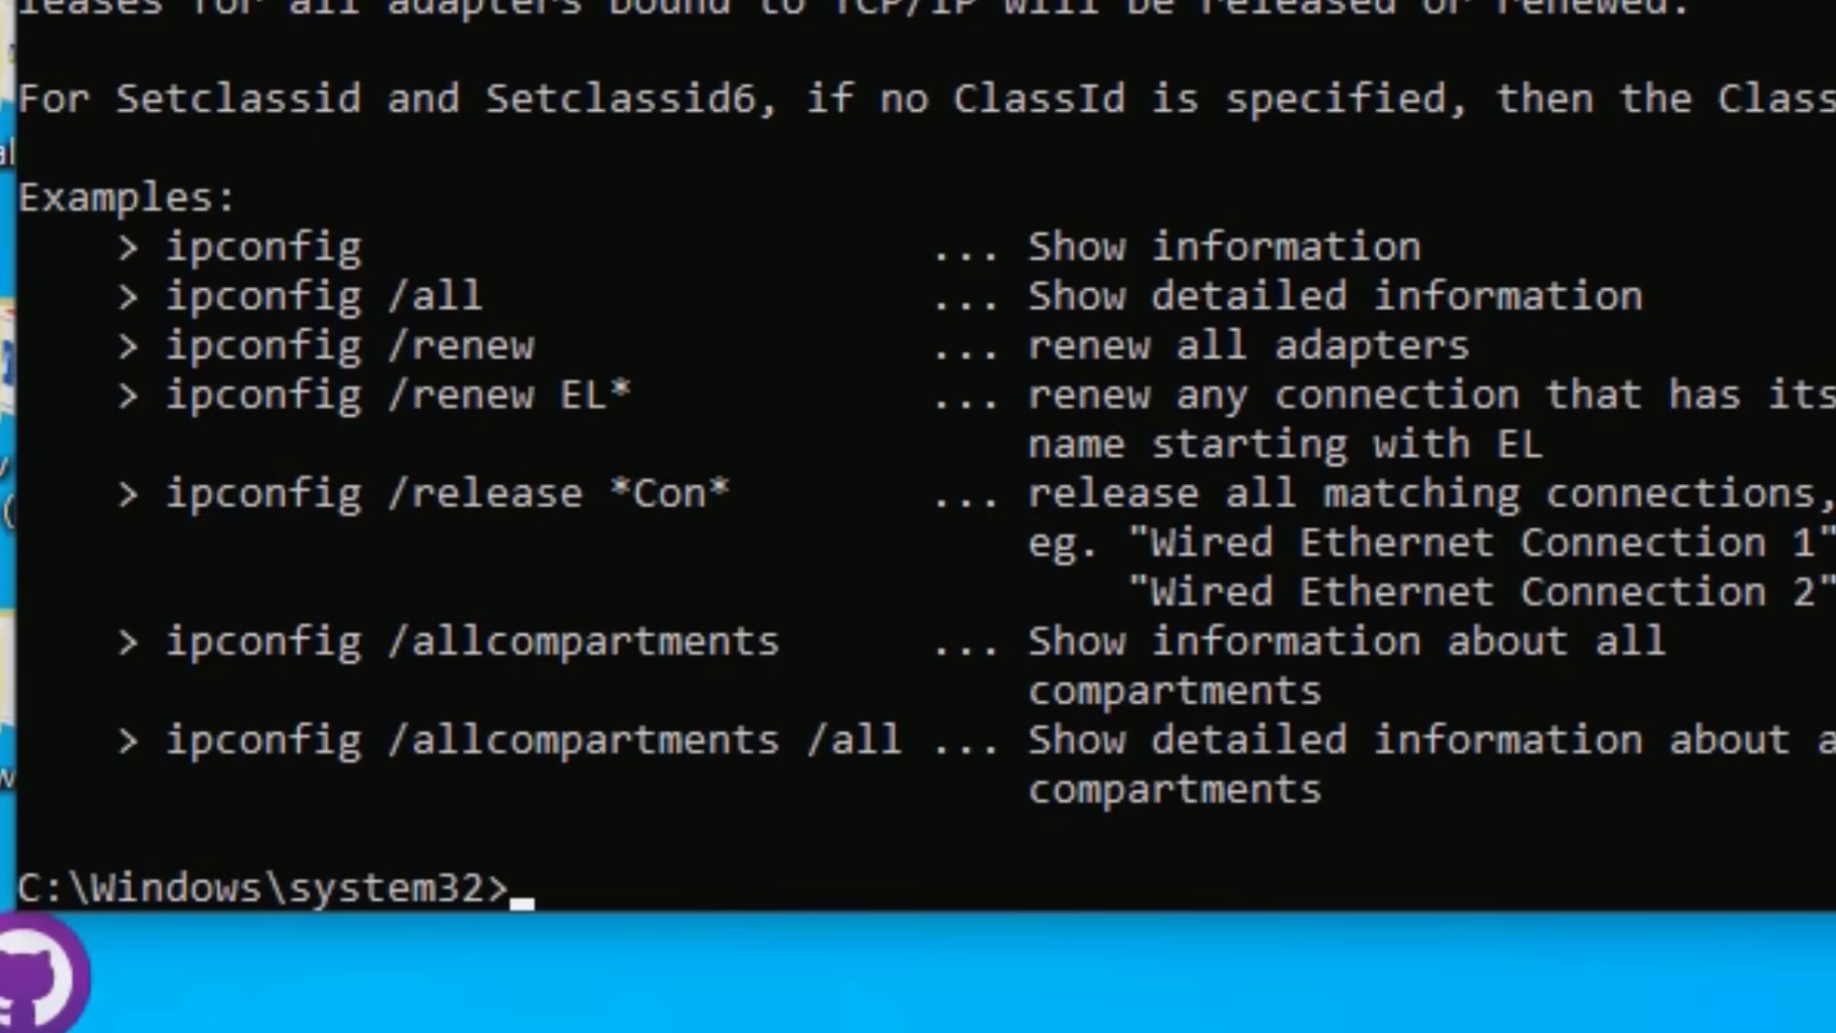
# Reset the TCP/IP stack by running netsh int ip reset c:\resetlog.txt.
pyautogui.write('netsh int ')
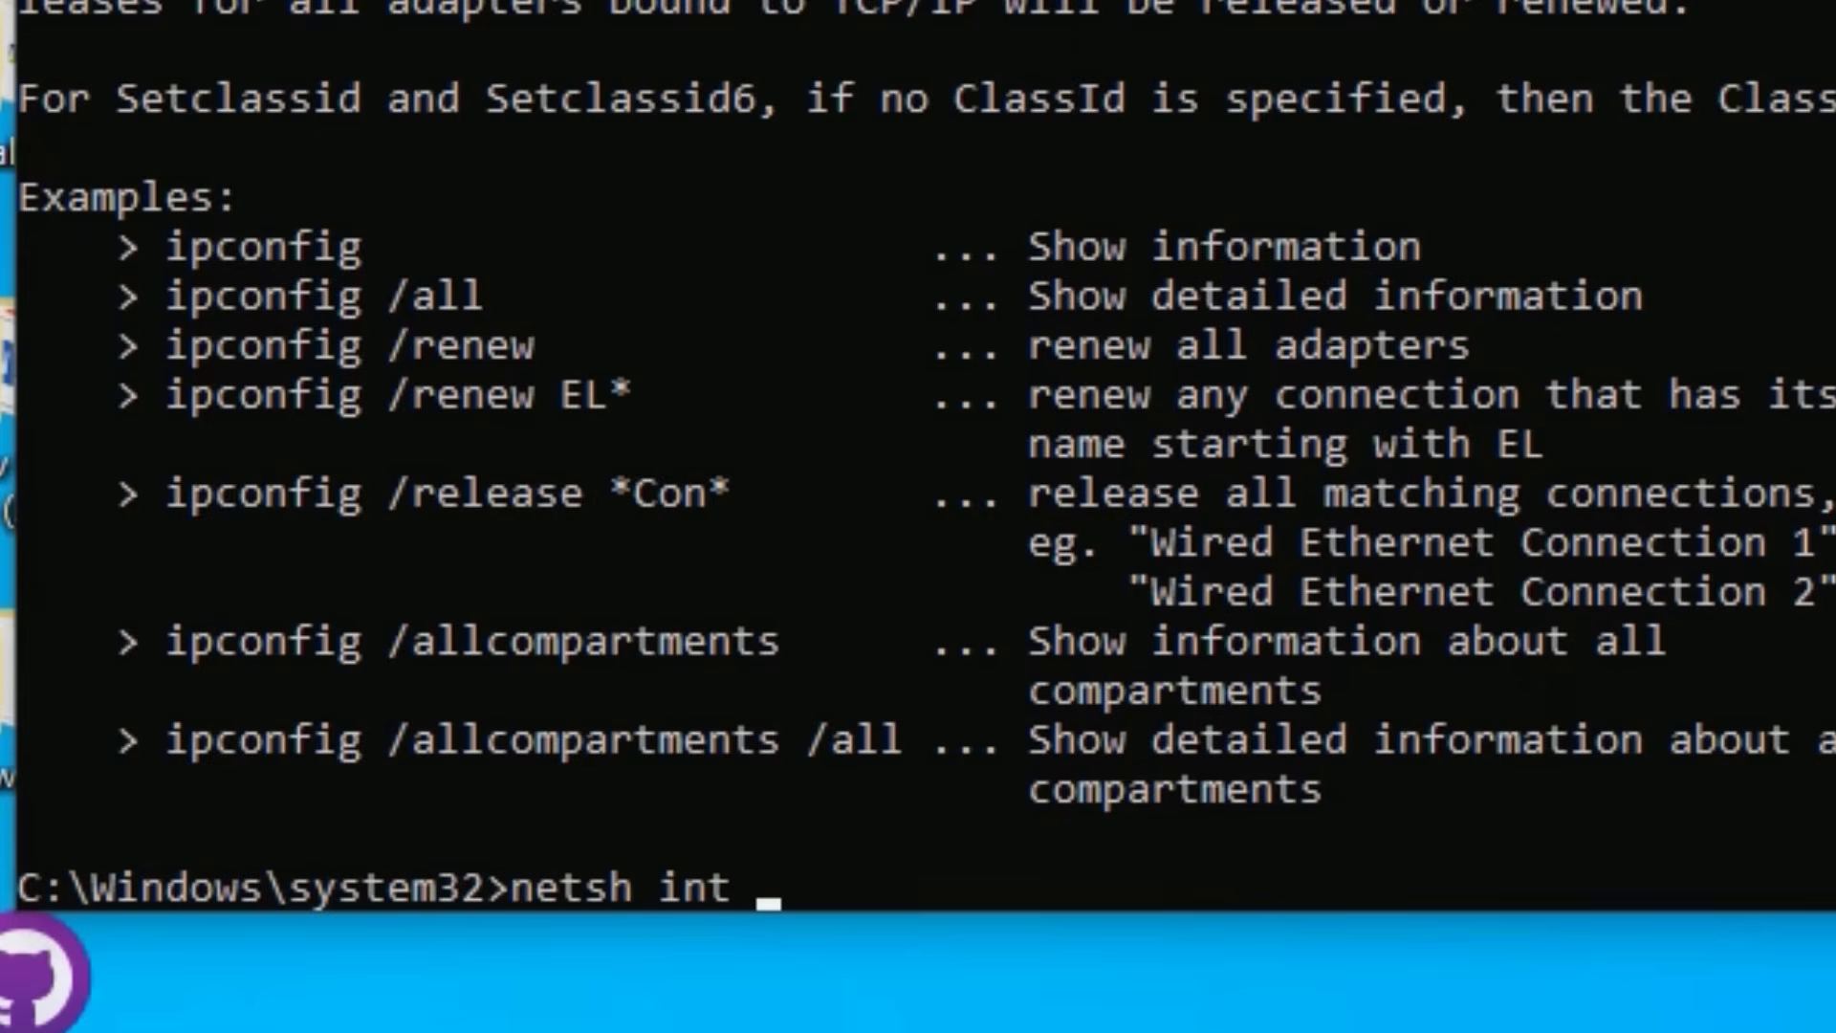
pyautogui.write('ip reset c')
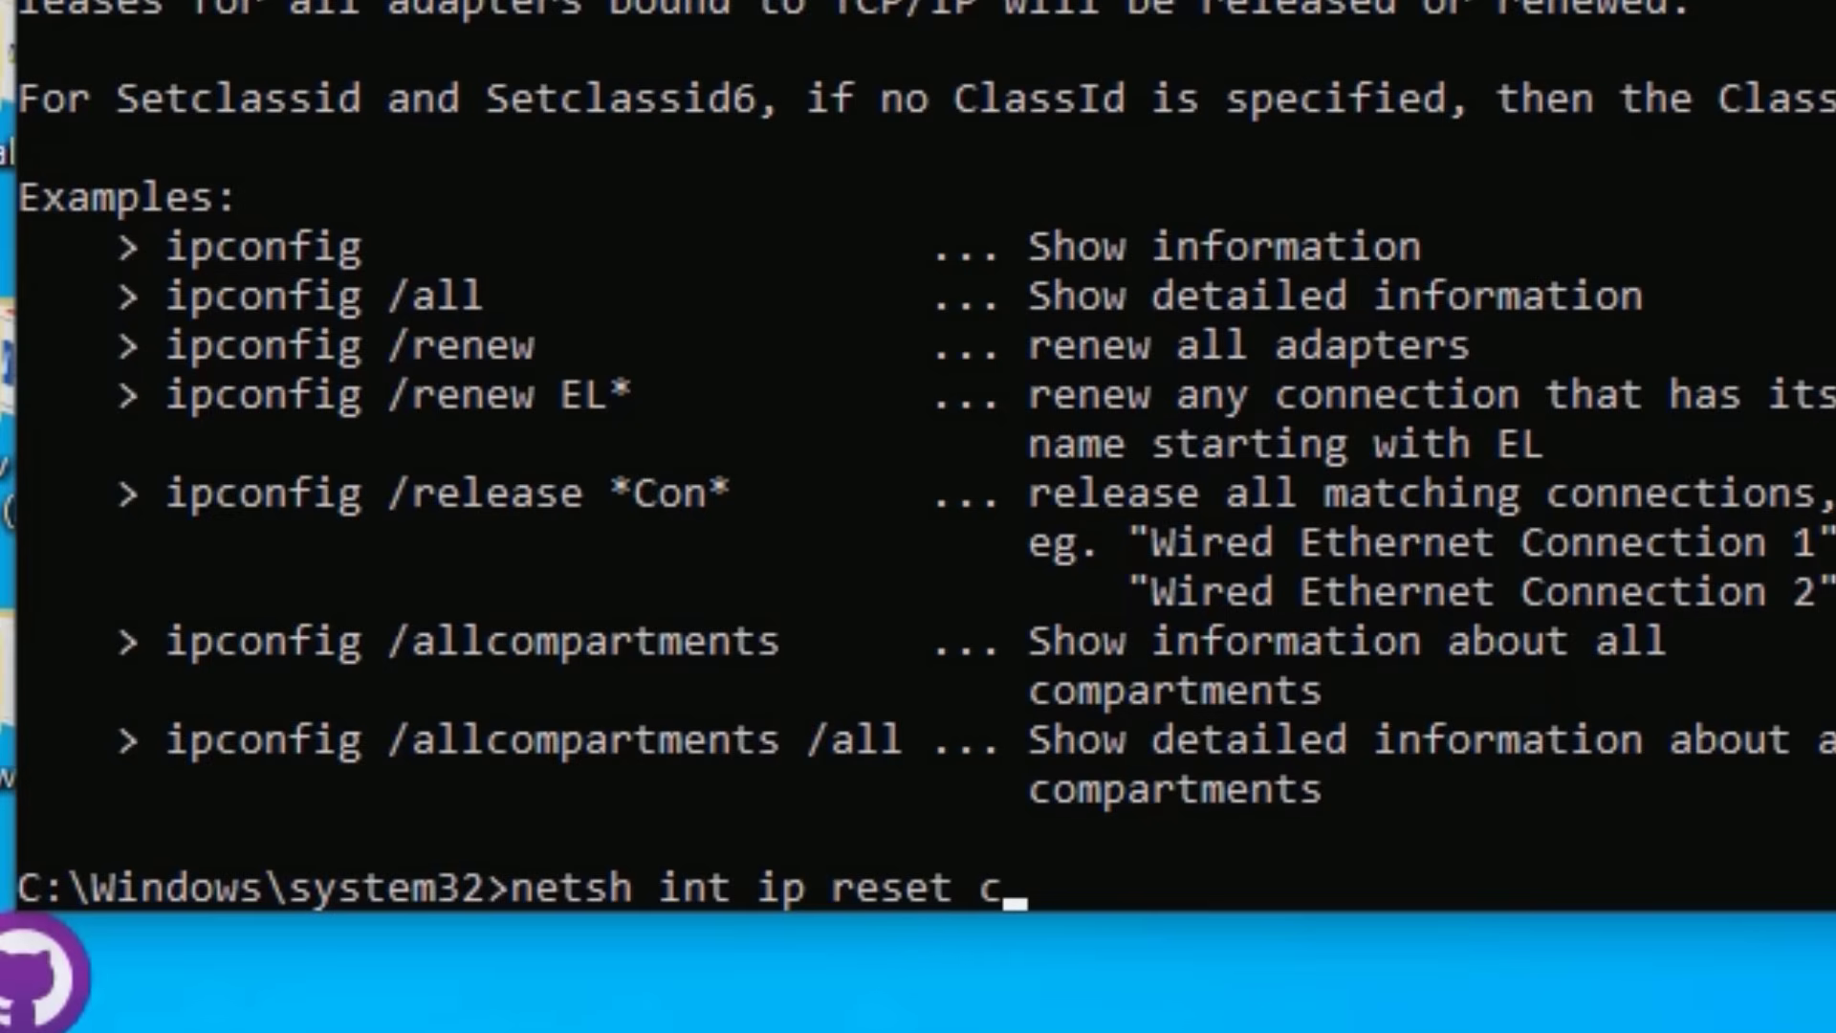
pyautogui.write(':\\')
pyautogui.write('res')
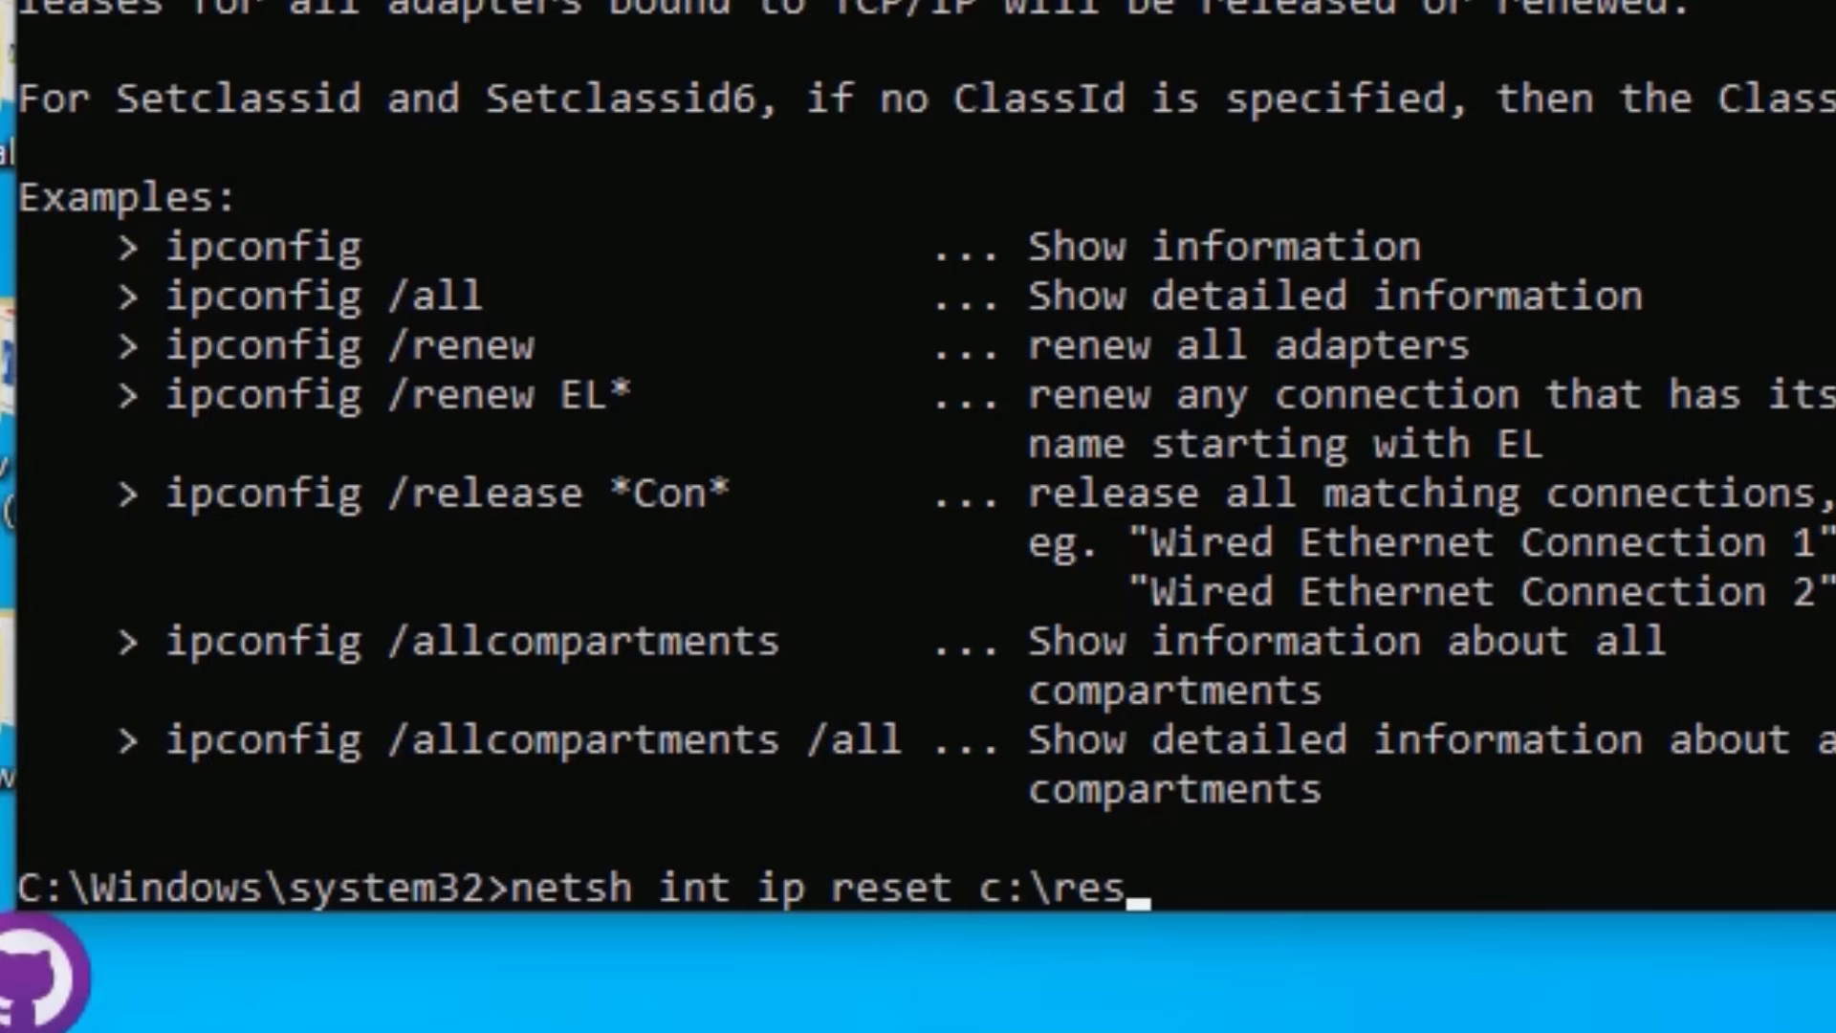
pyautogui.write('etlog.txt')
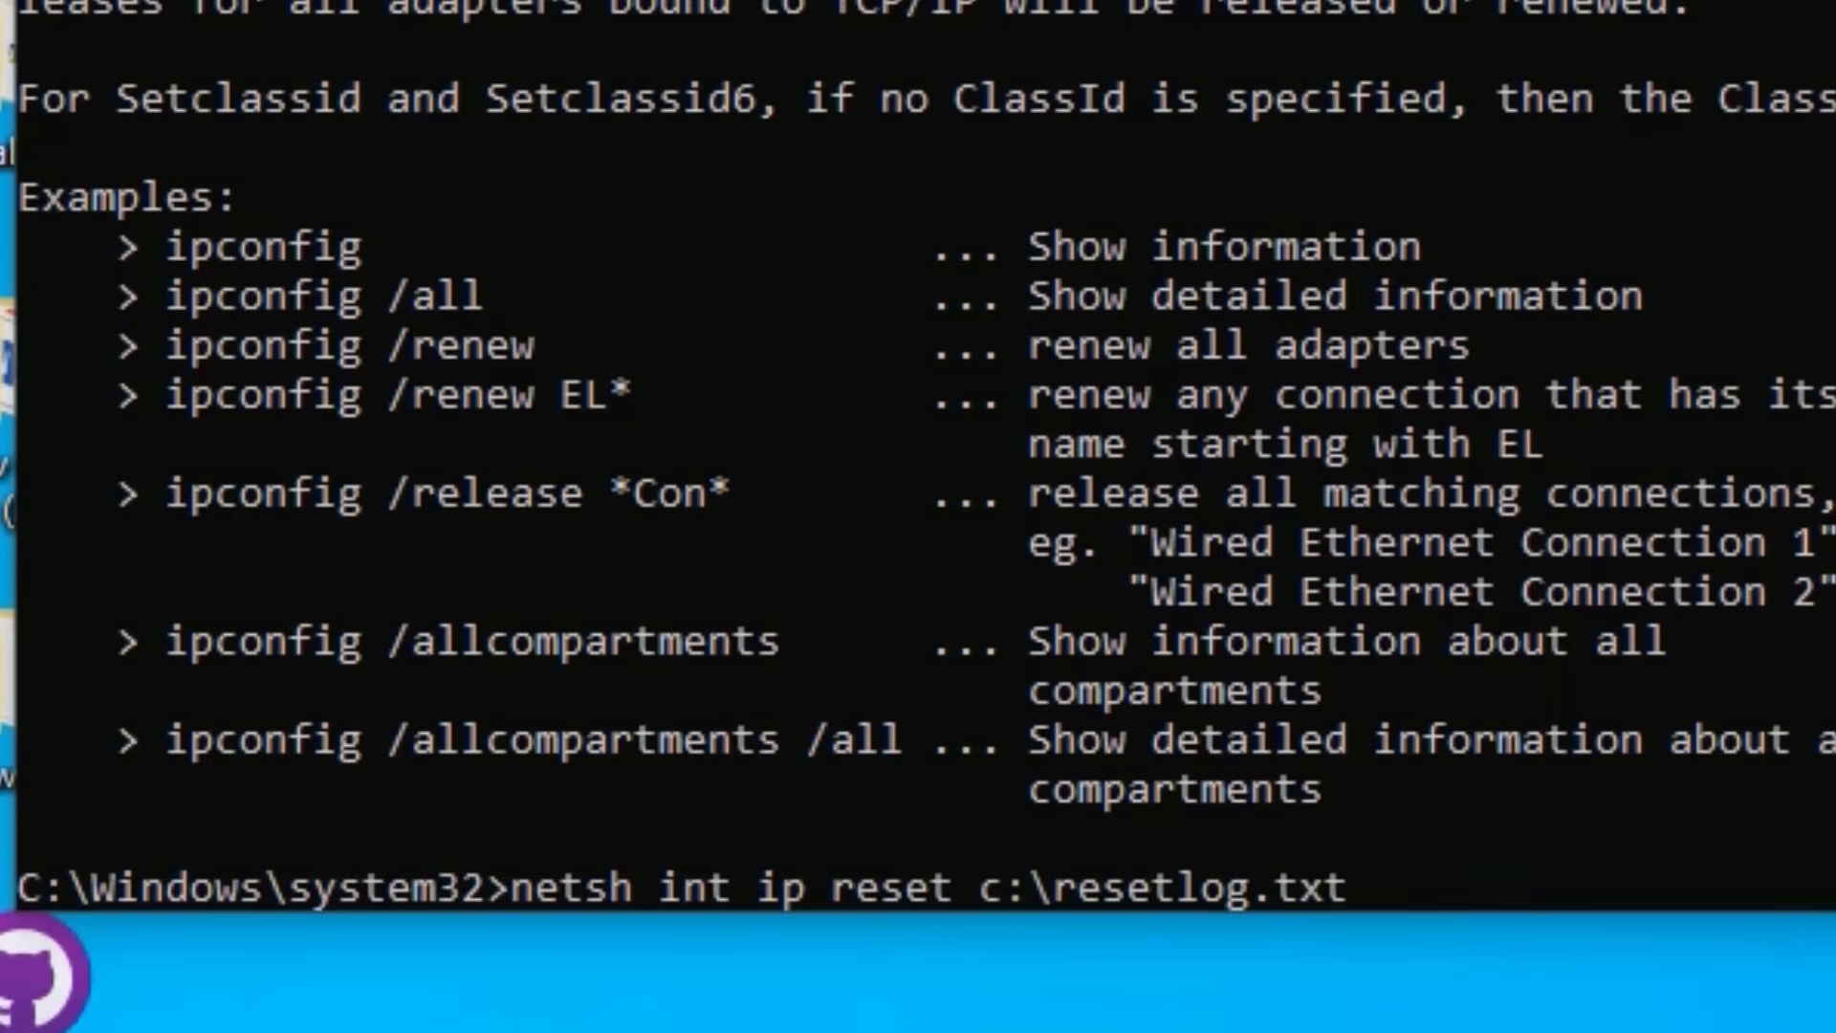
pyautogui.press('Return')
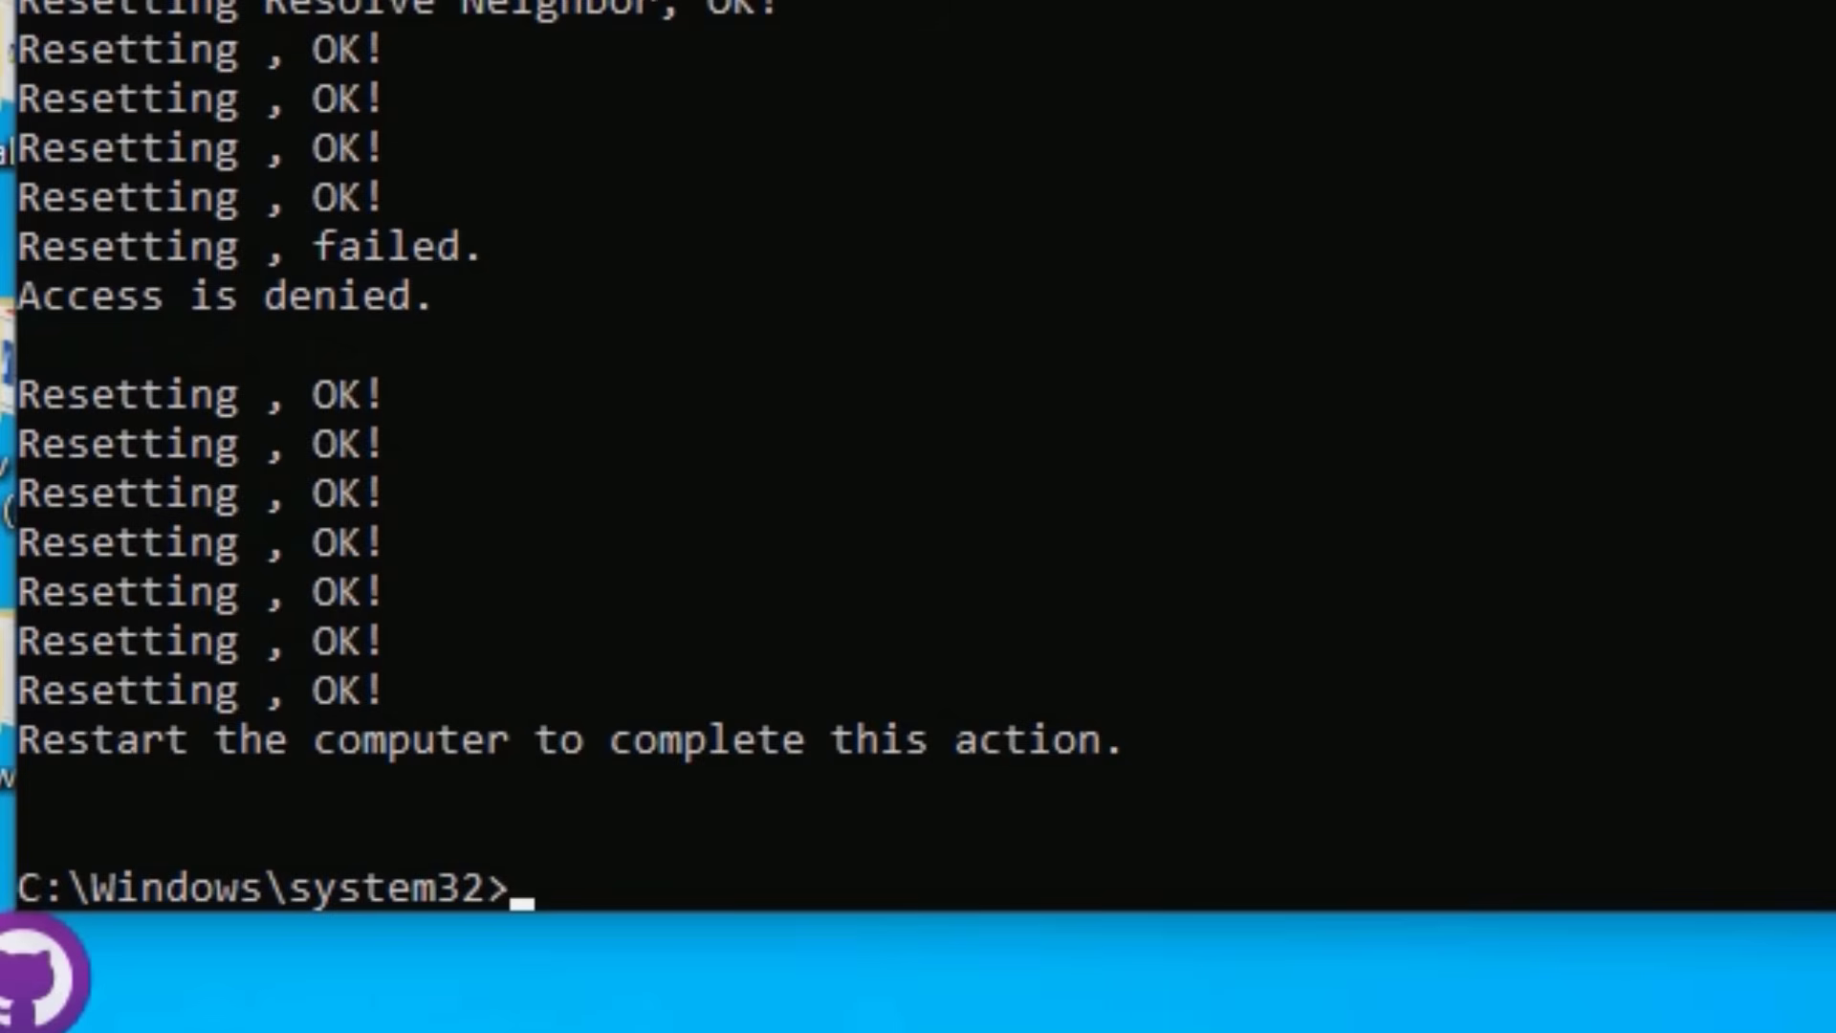
# Reset the Winsock catalog with netsh winsock reset and exit Command Prompt.
pyautogui.write('netsh')
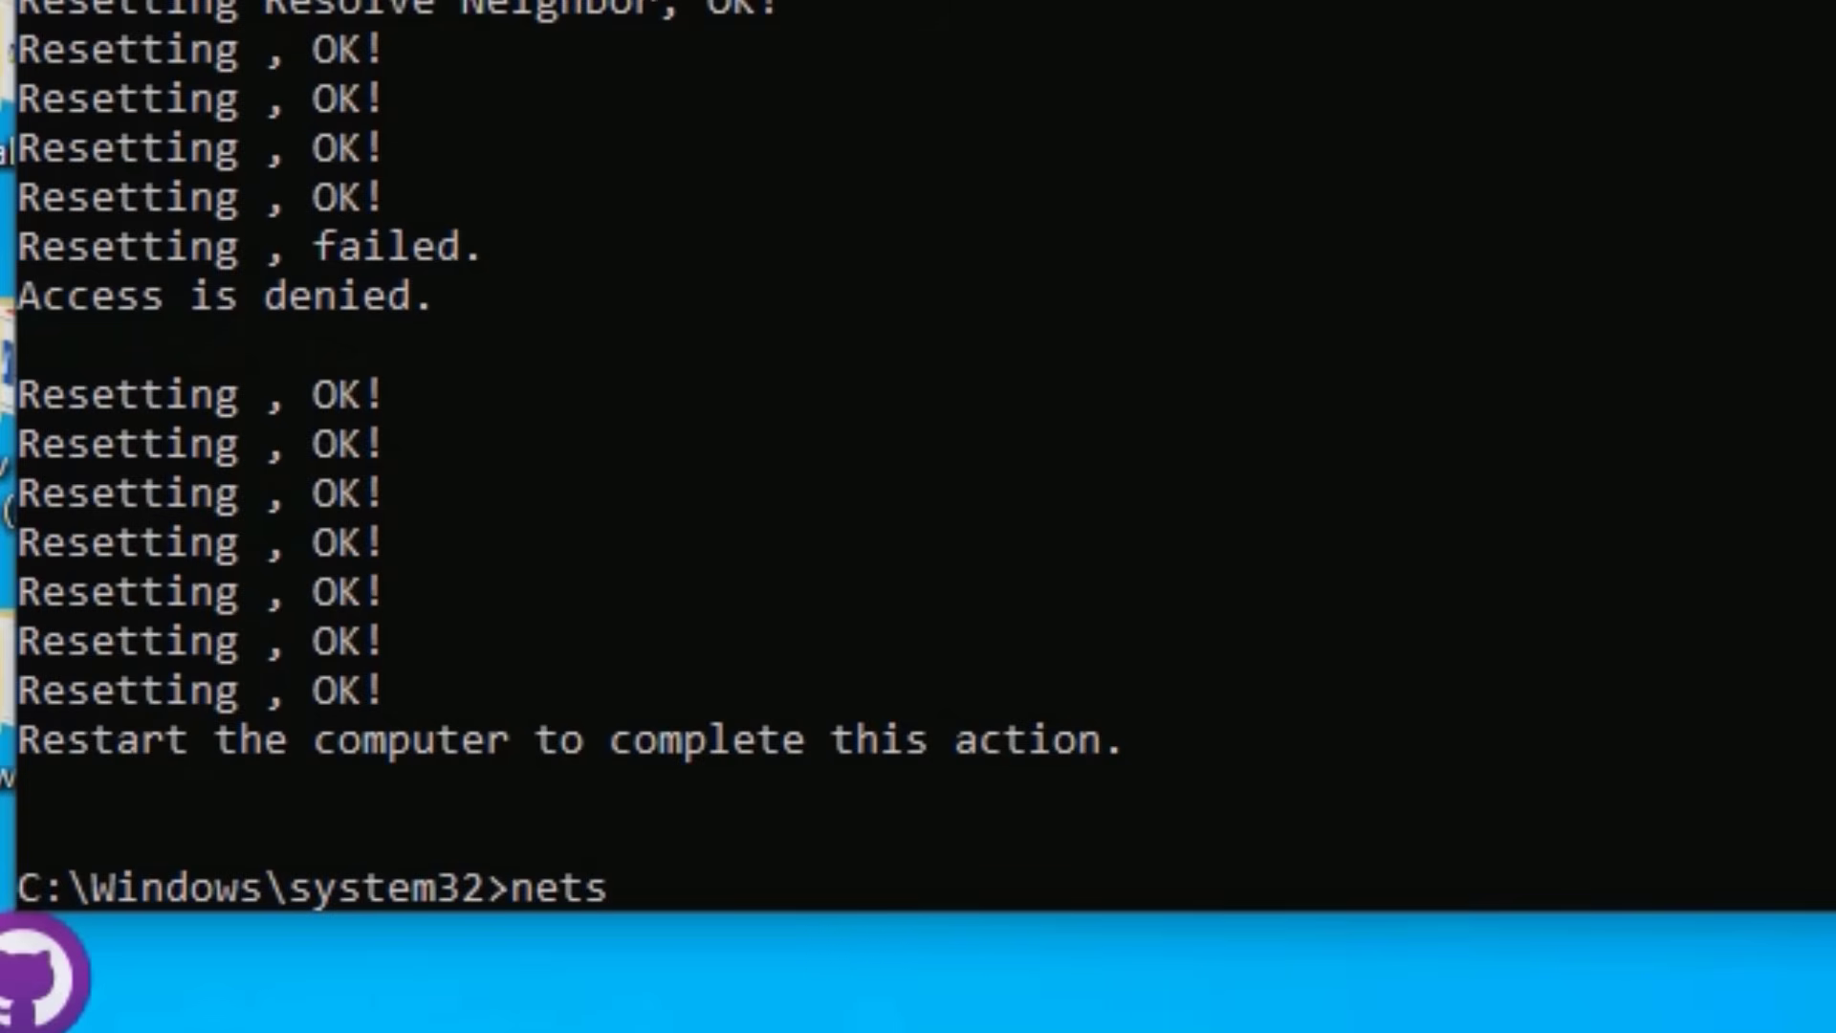
pyautogui.write('ins')
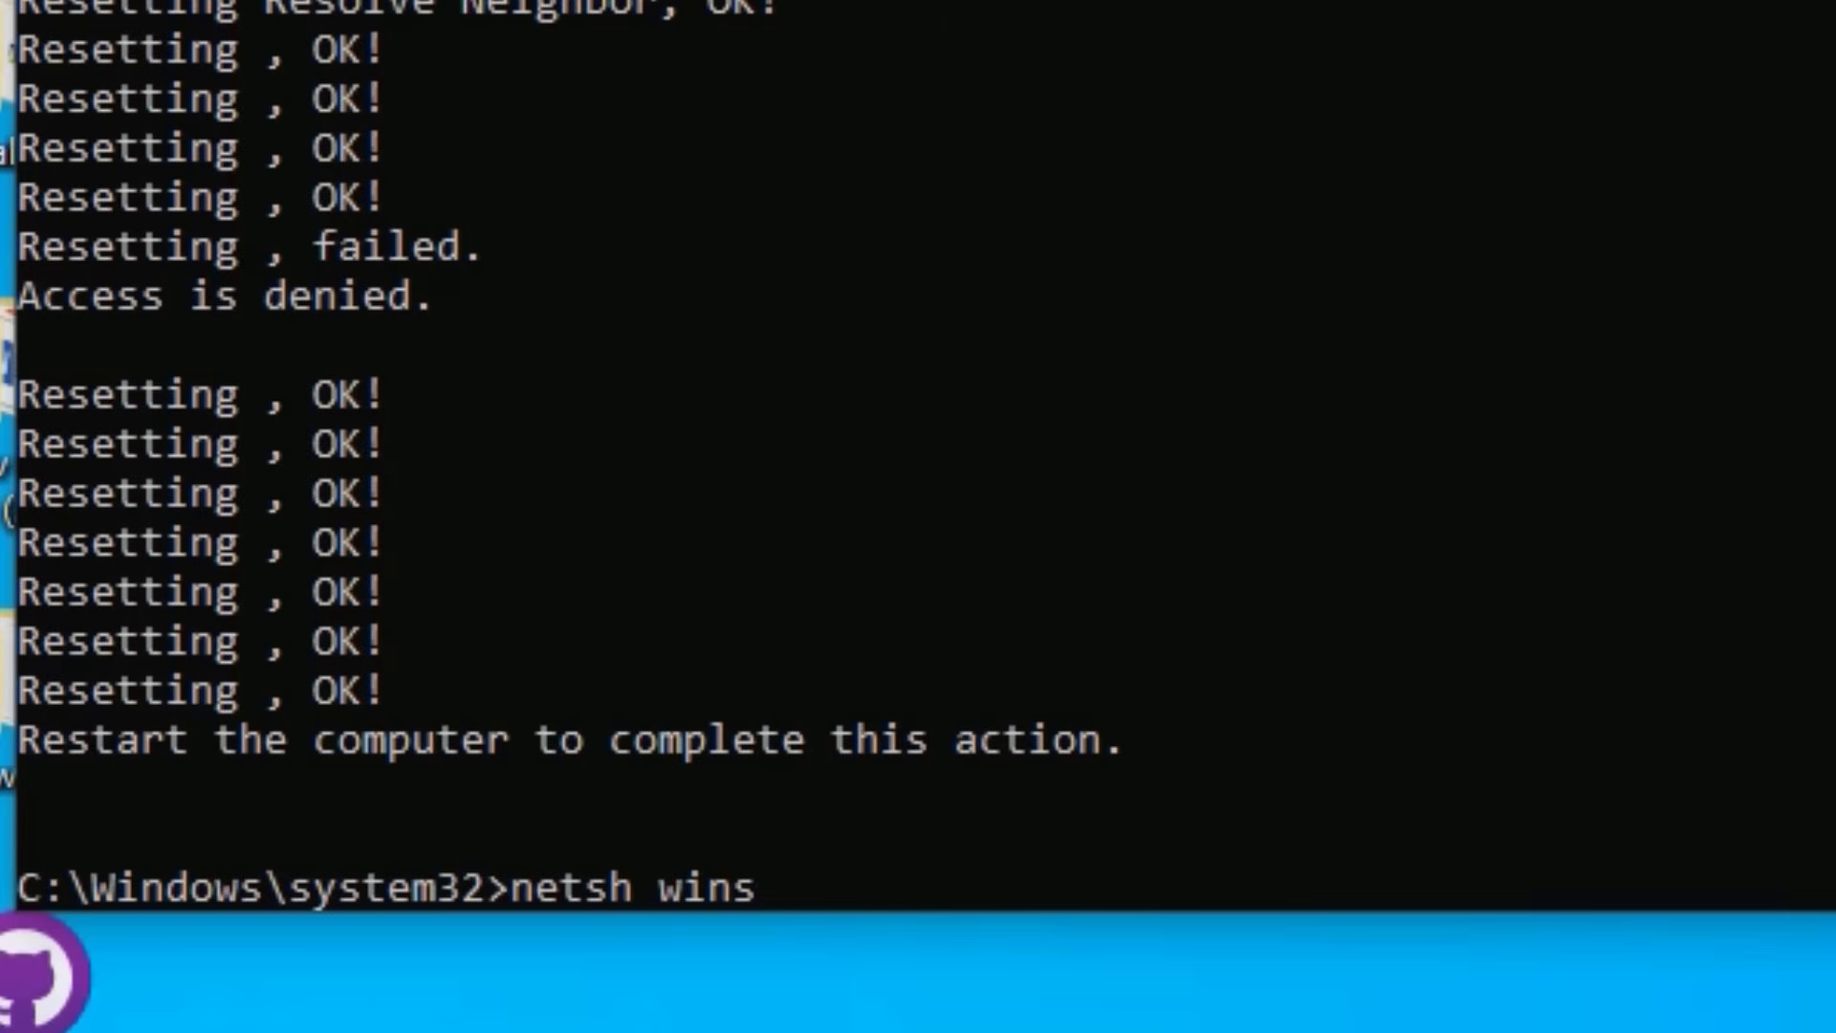
pyautogui.write('ock reset')
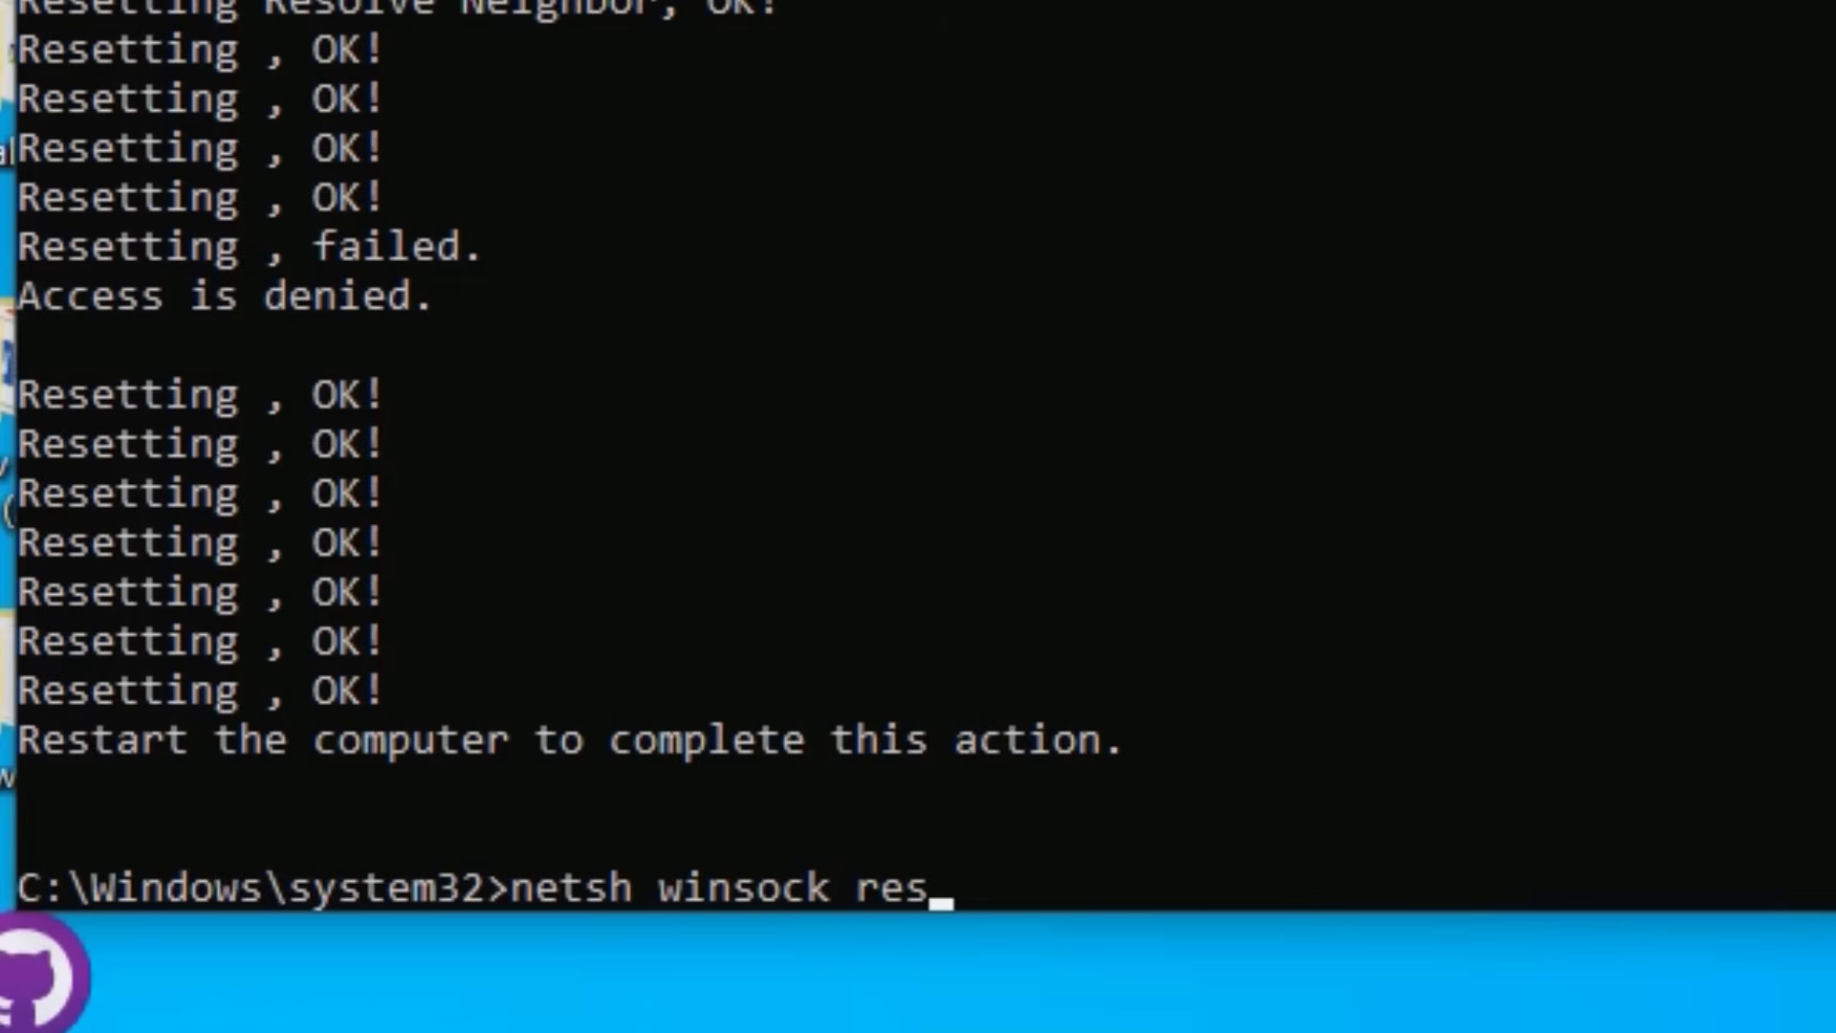
pyautogui.press('Return')
pyautogui.write('exit')
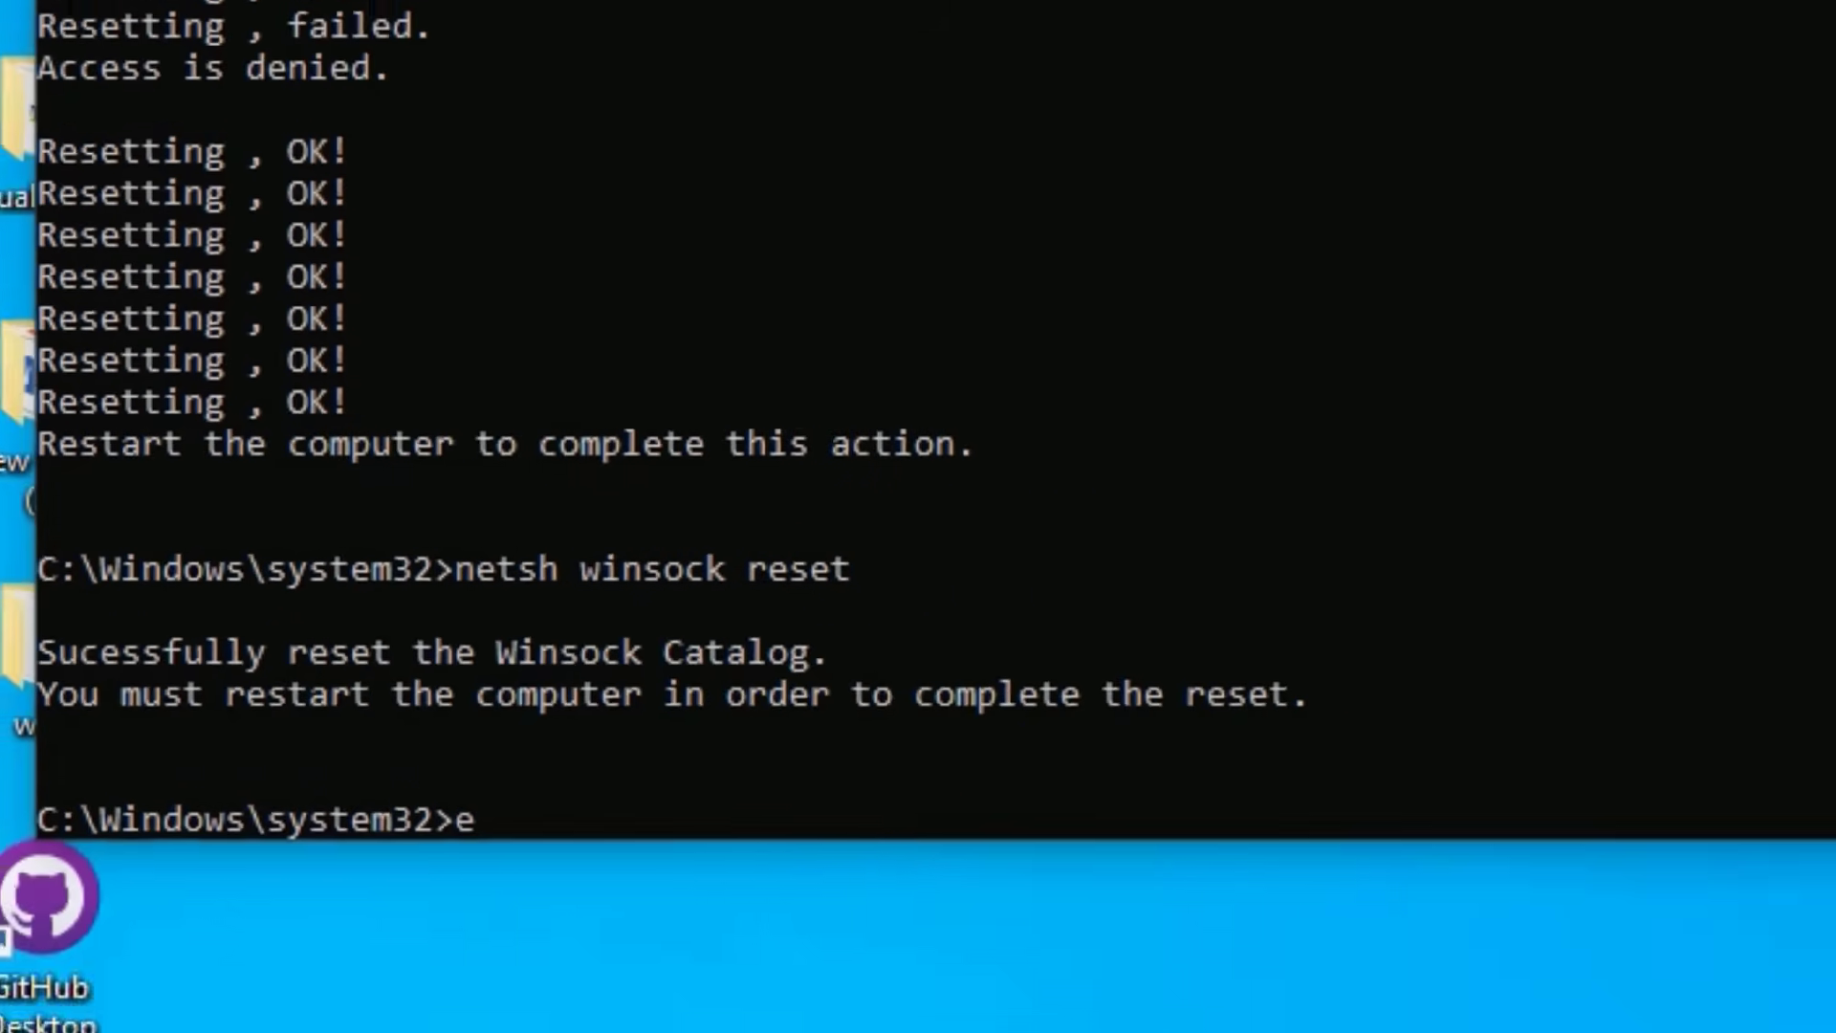
pyautogui.press('Return')
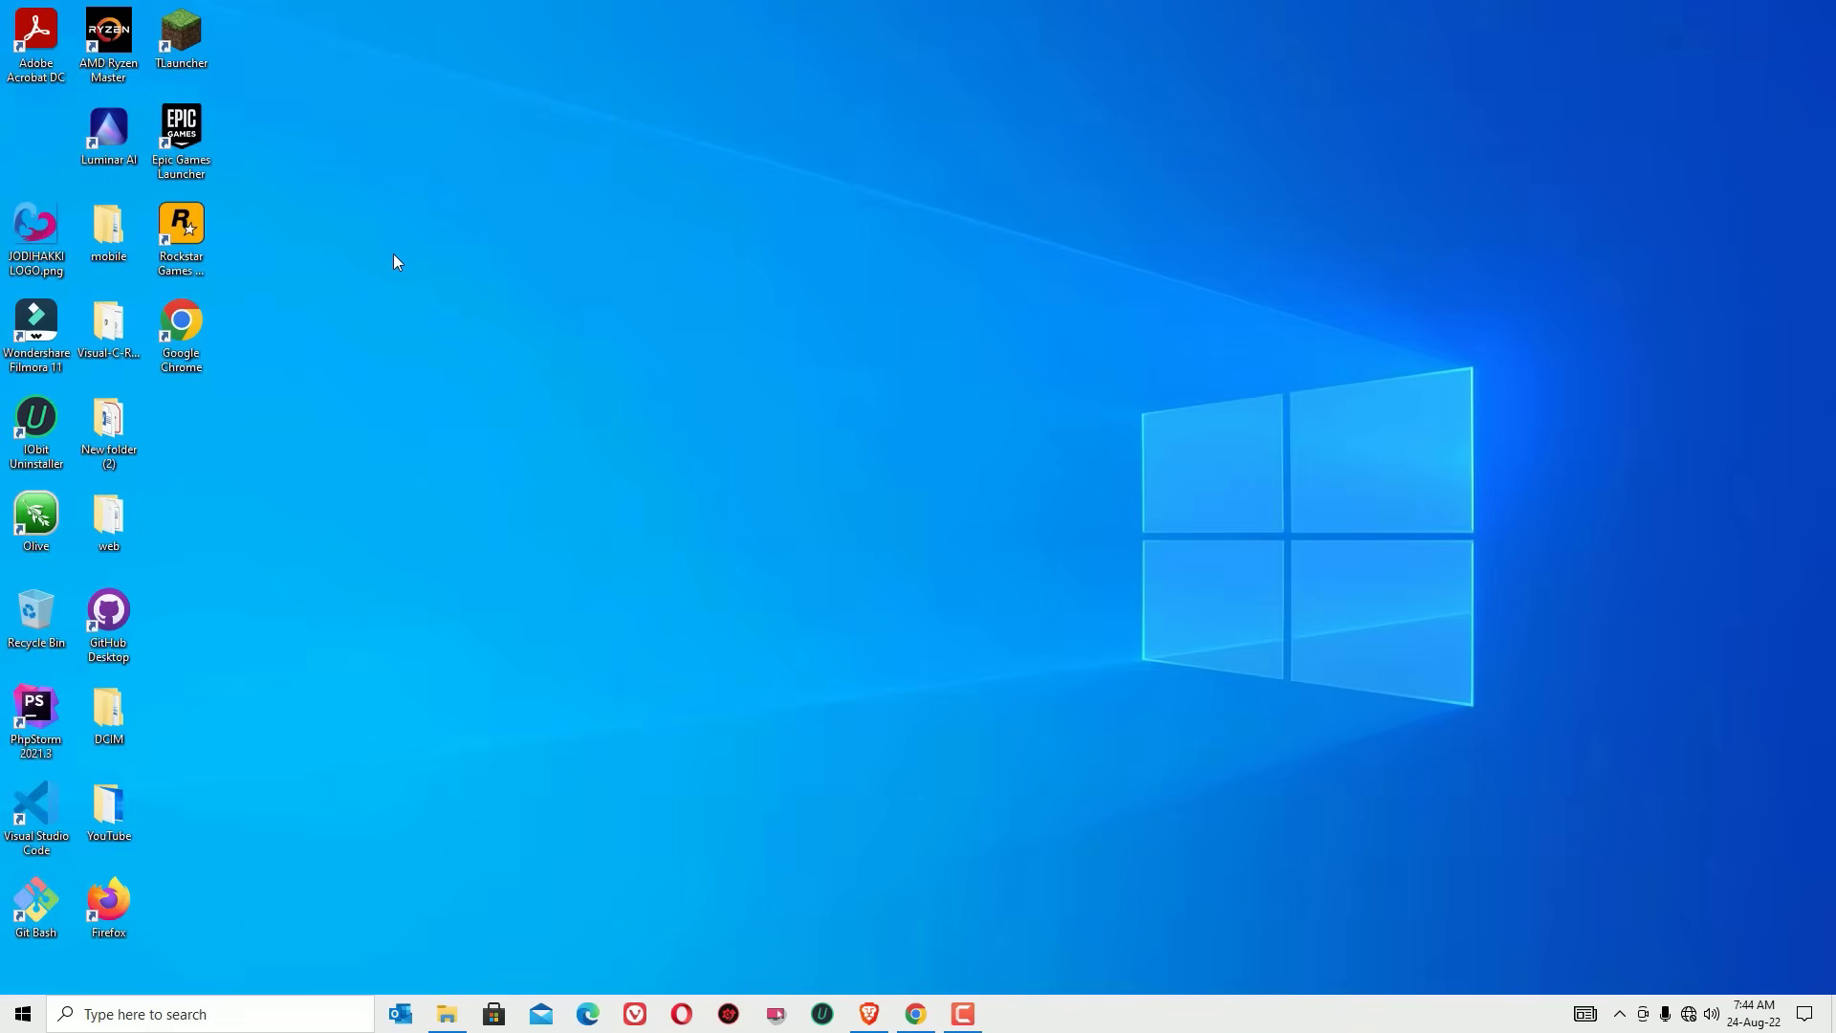
# Search for Device Manager and open it.
pyautogui.click(200, 1025)
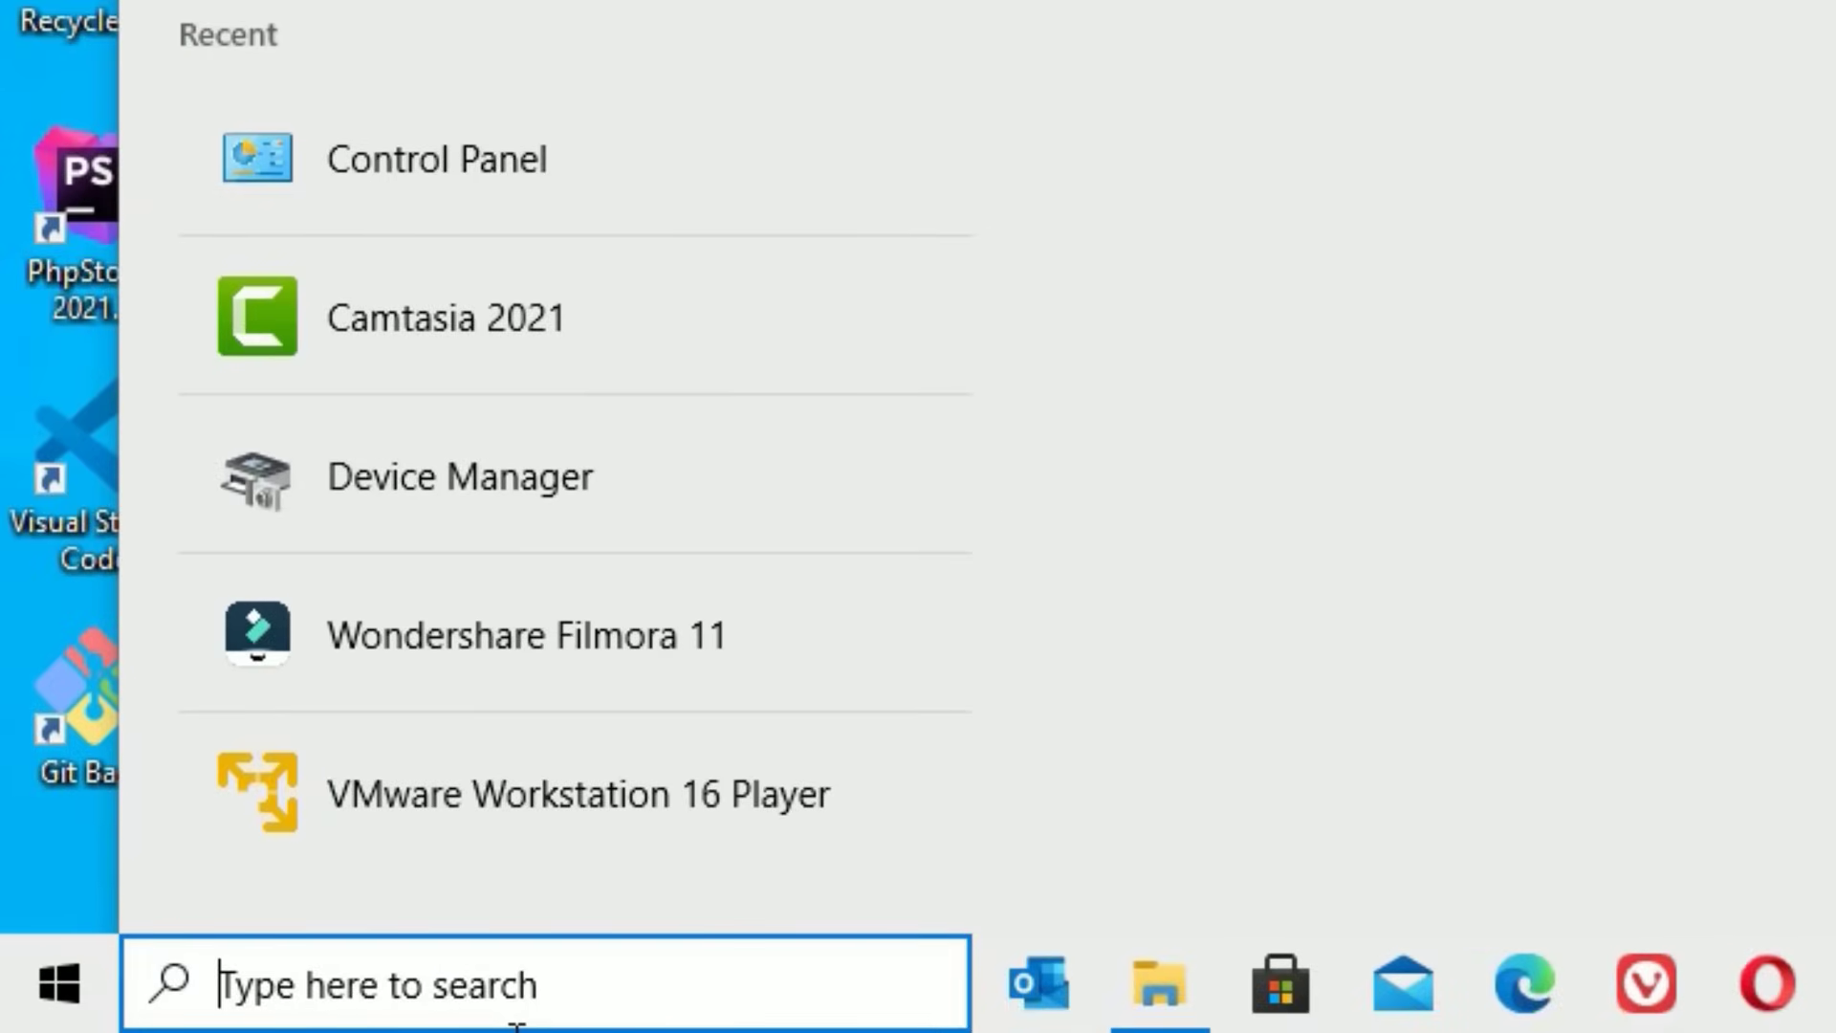
pyautogui.write('devi')
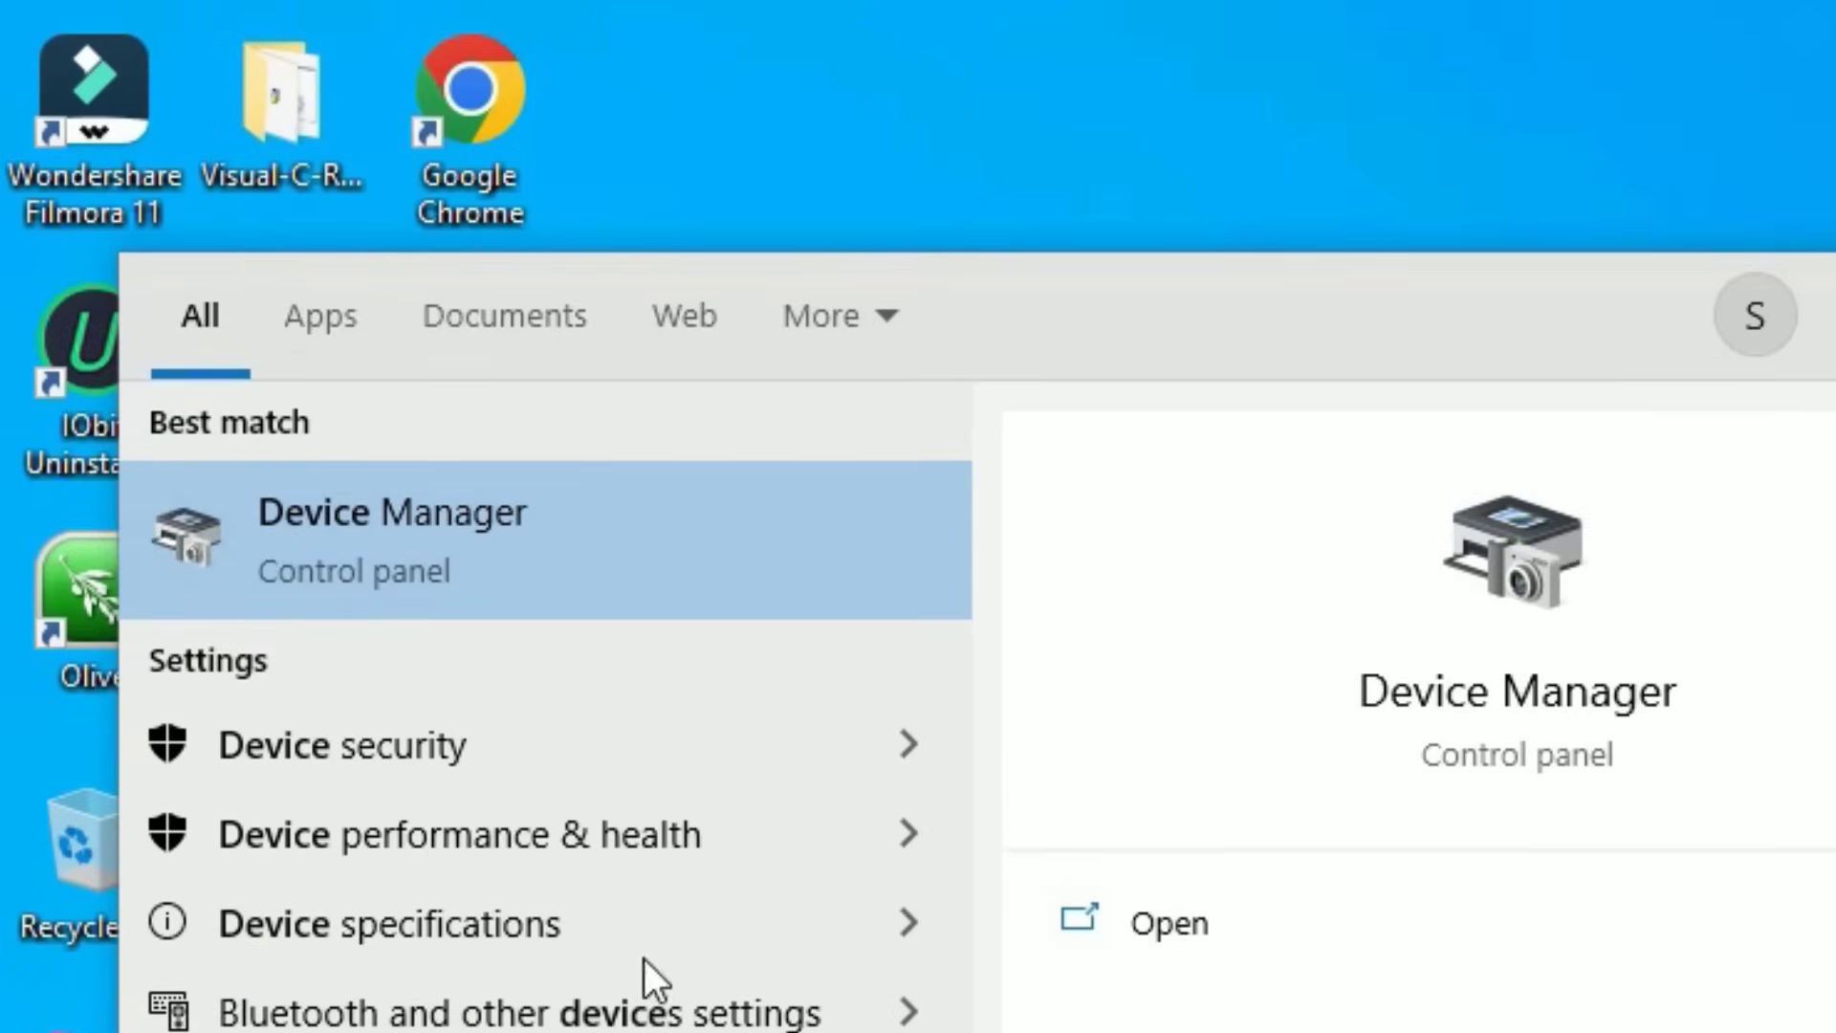
pyautogui.click(442, 555)
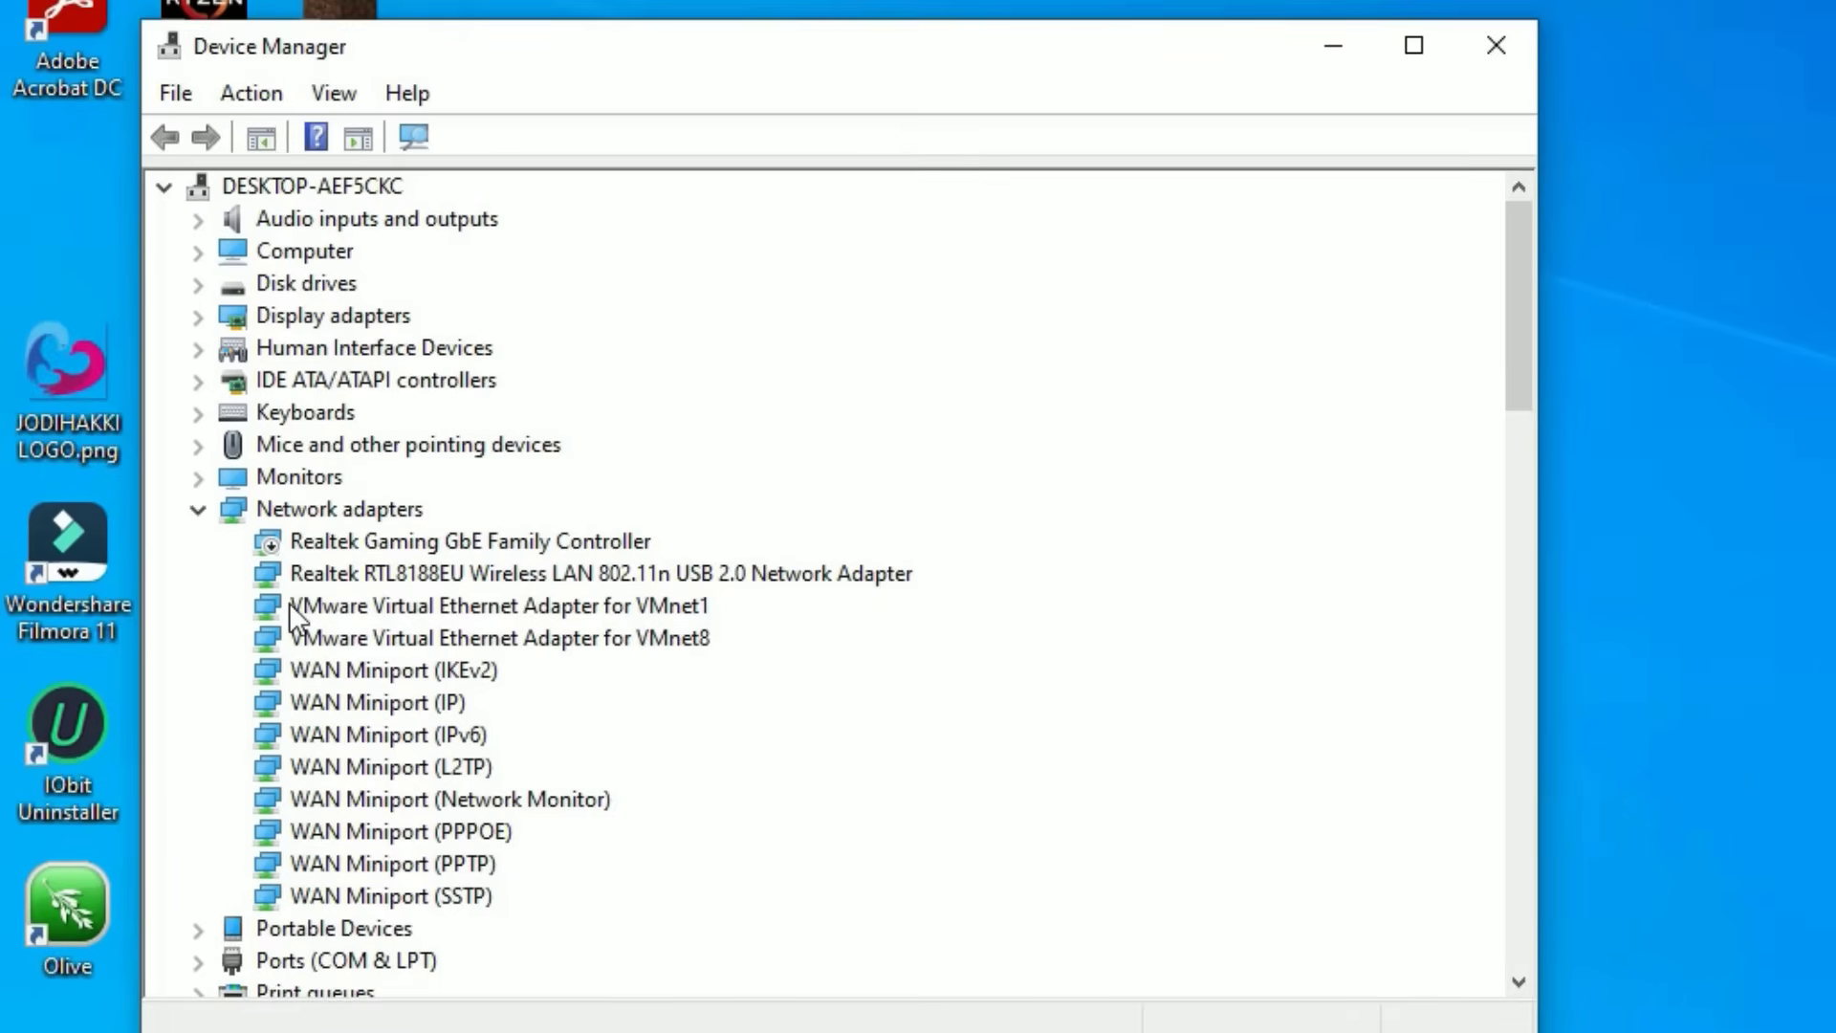
# Uninstall the Realtek RTL8188EU Wireless LAN 802.11n USB 2.0 Network Adapter and scan for hardware changes.
pyautogui.click(340, 571)
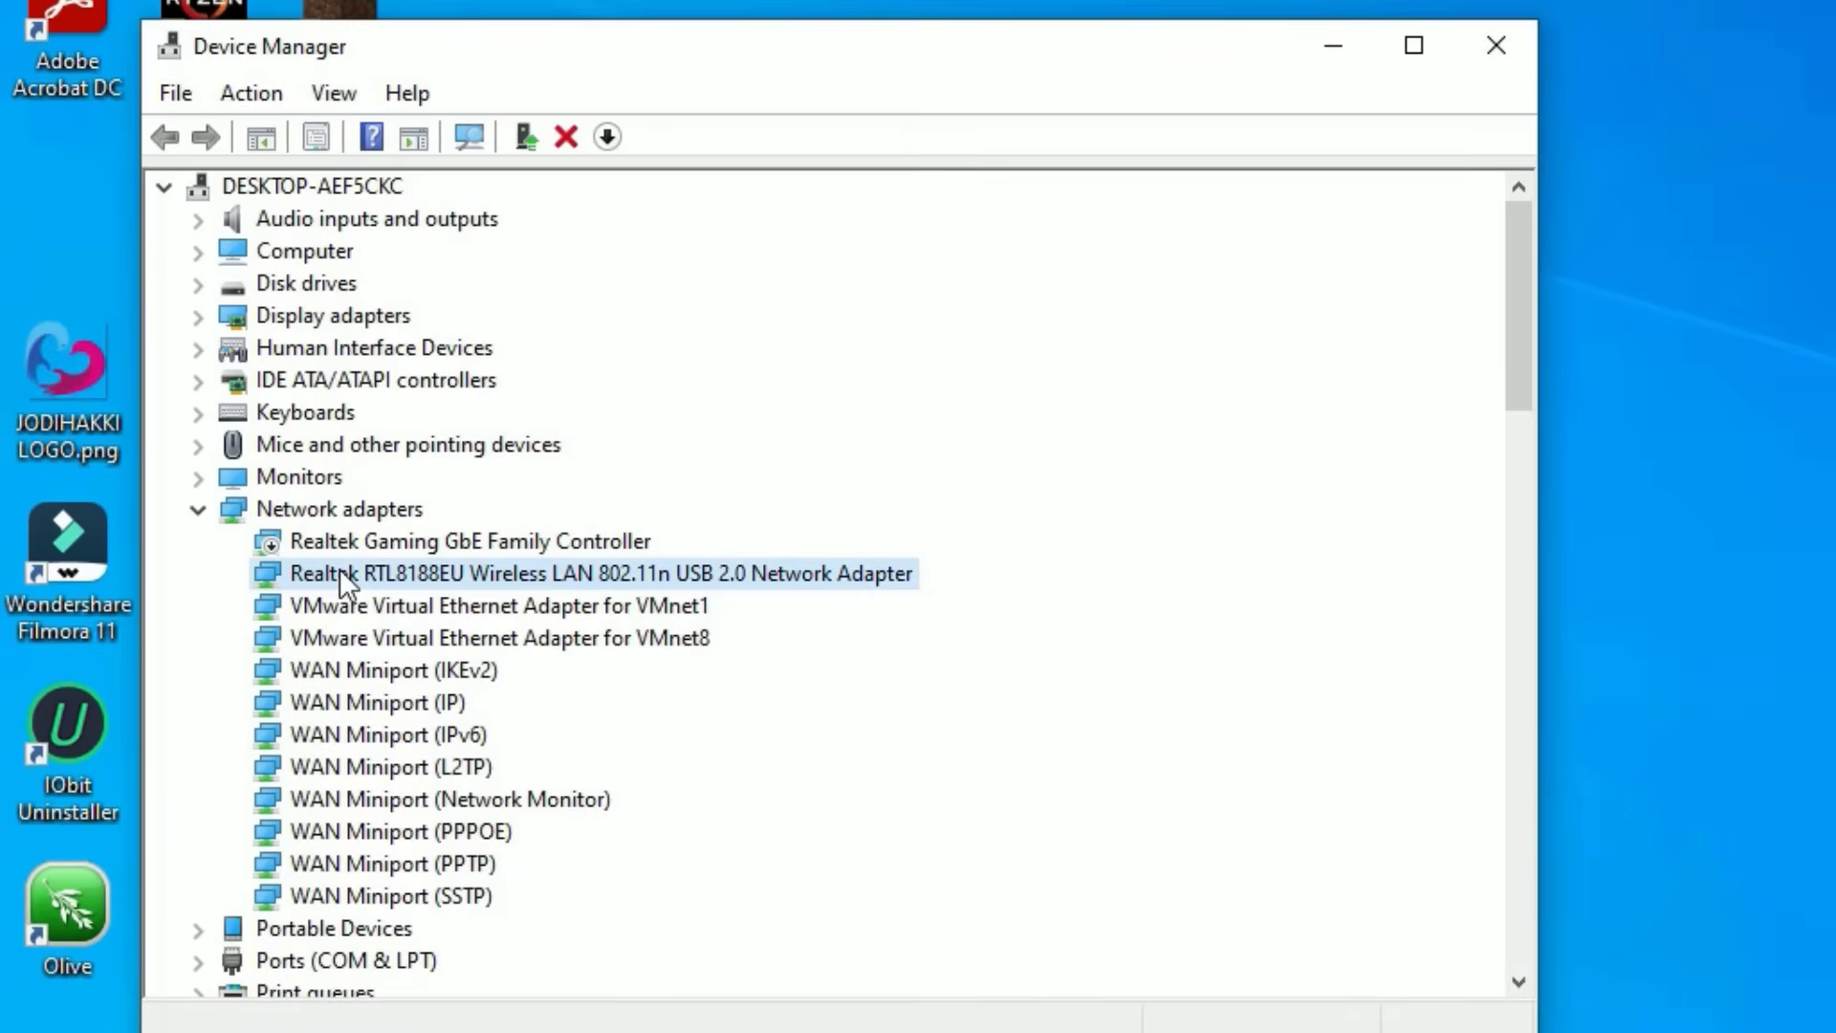
pyautogui.rightClick(532, 570)
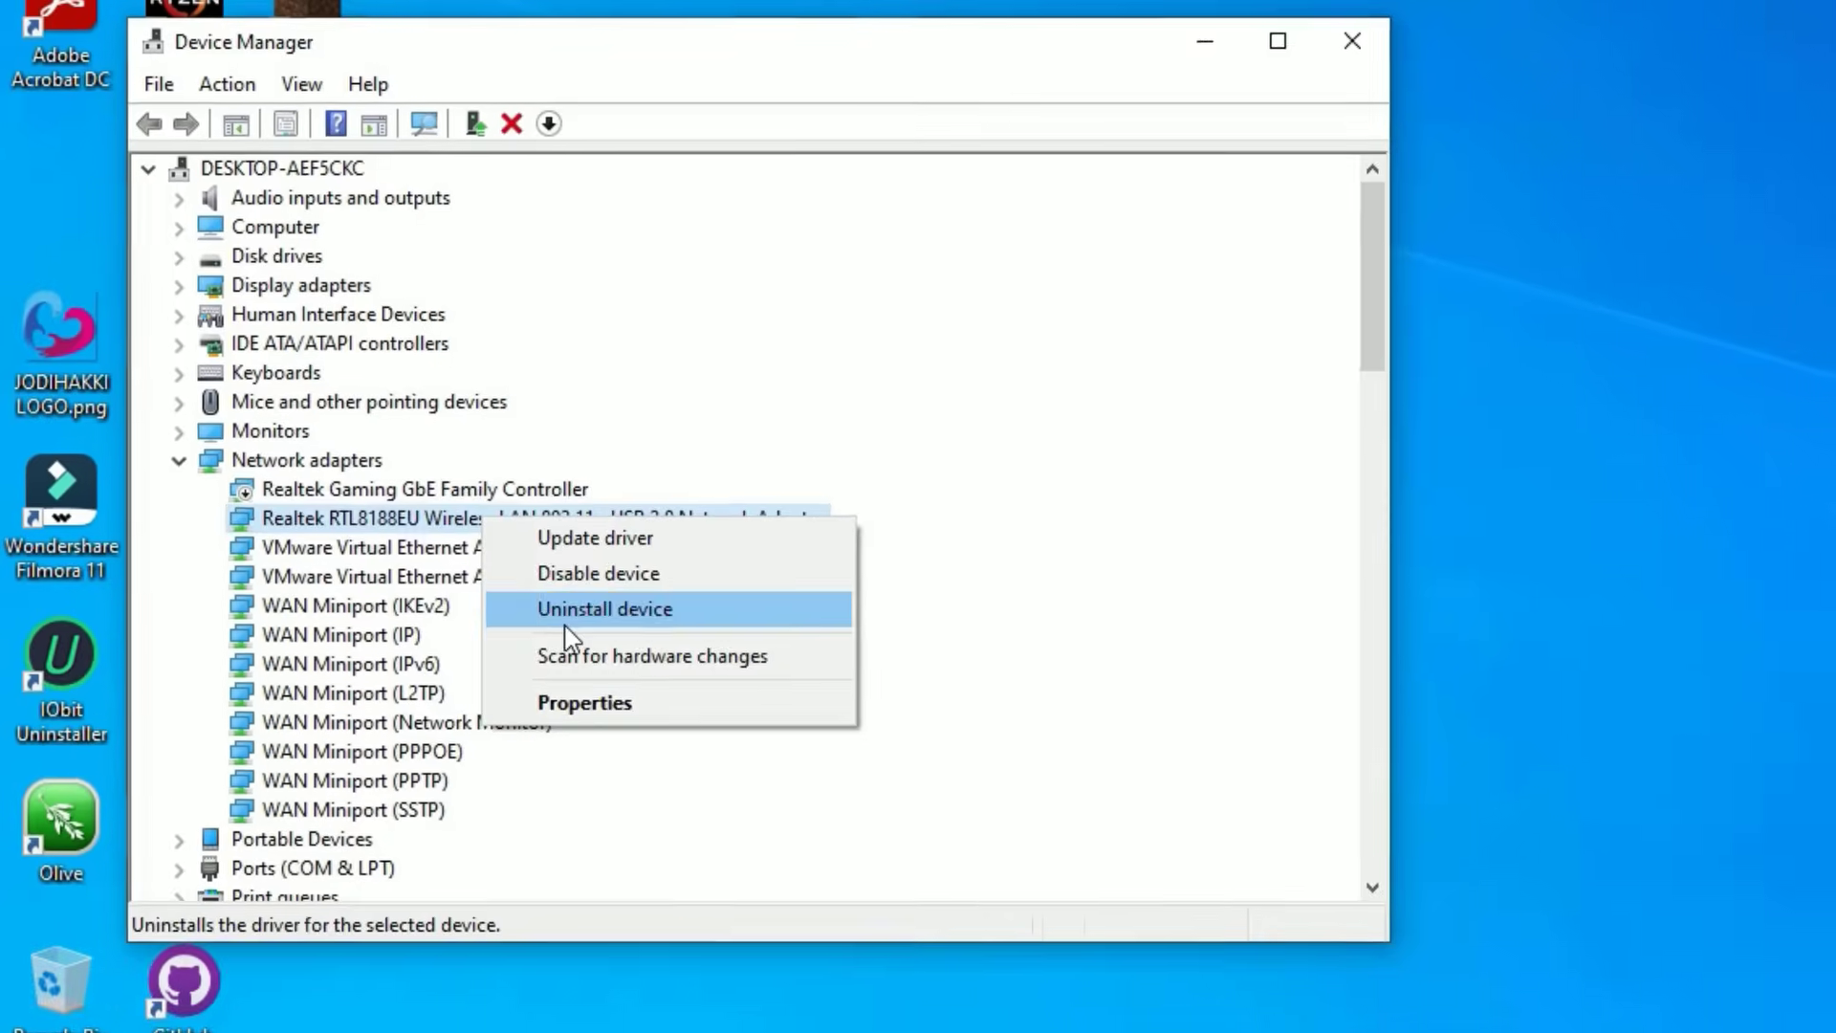
pyautogui.click(617, 671)
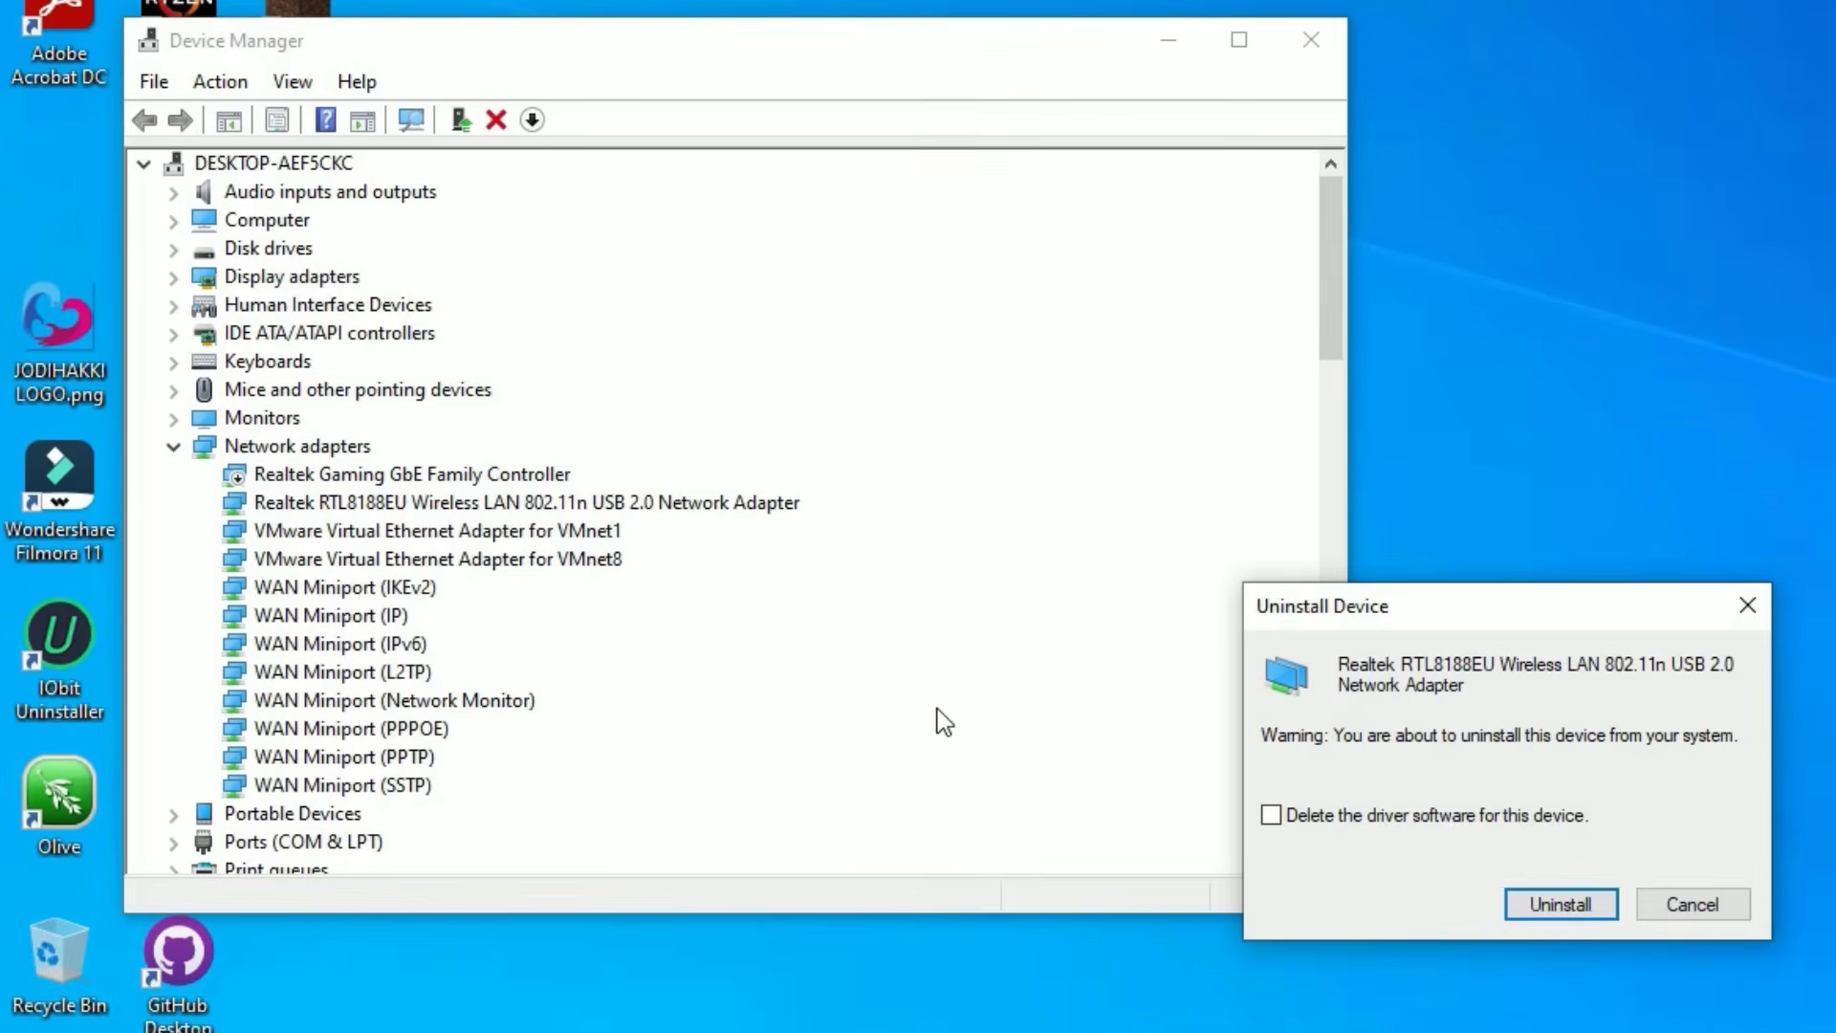
pyautogui.click(1816, 1027)
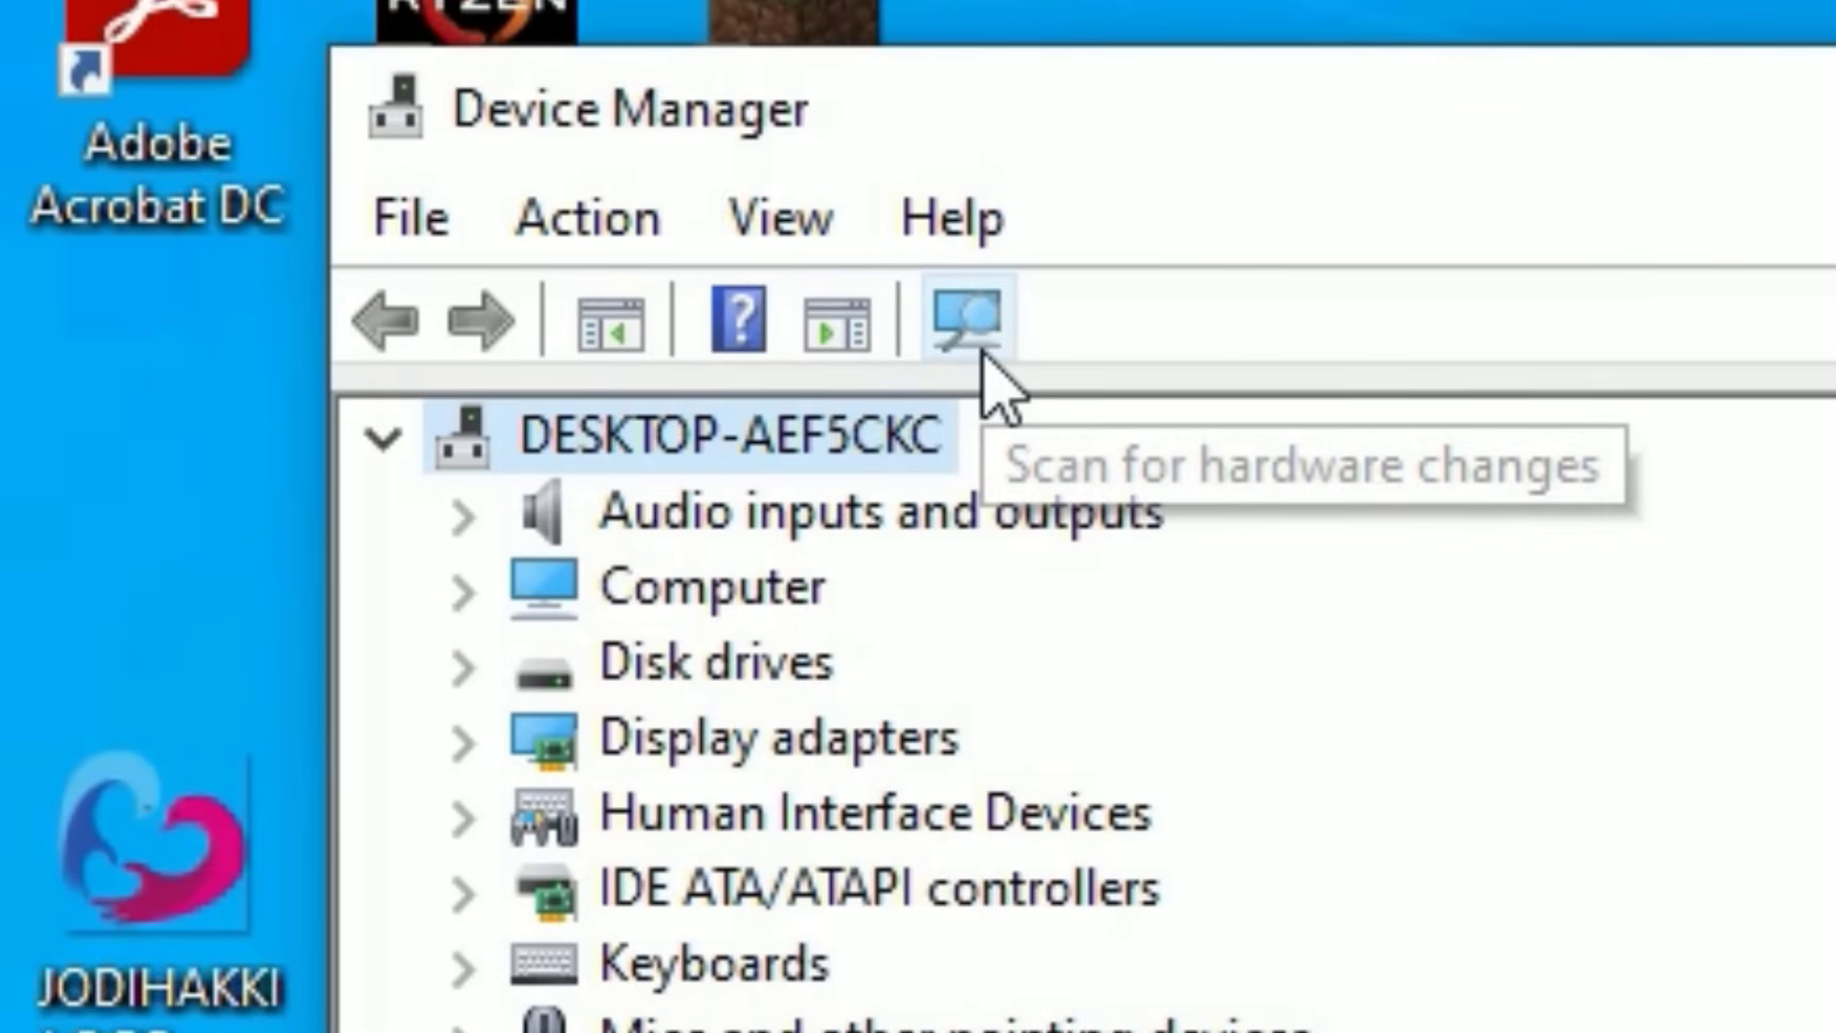
pyautogui.click(983, 351)
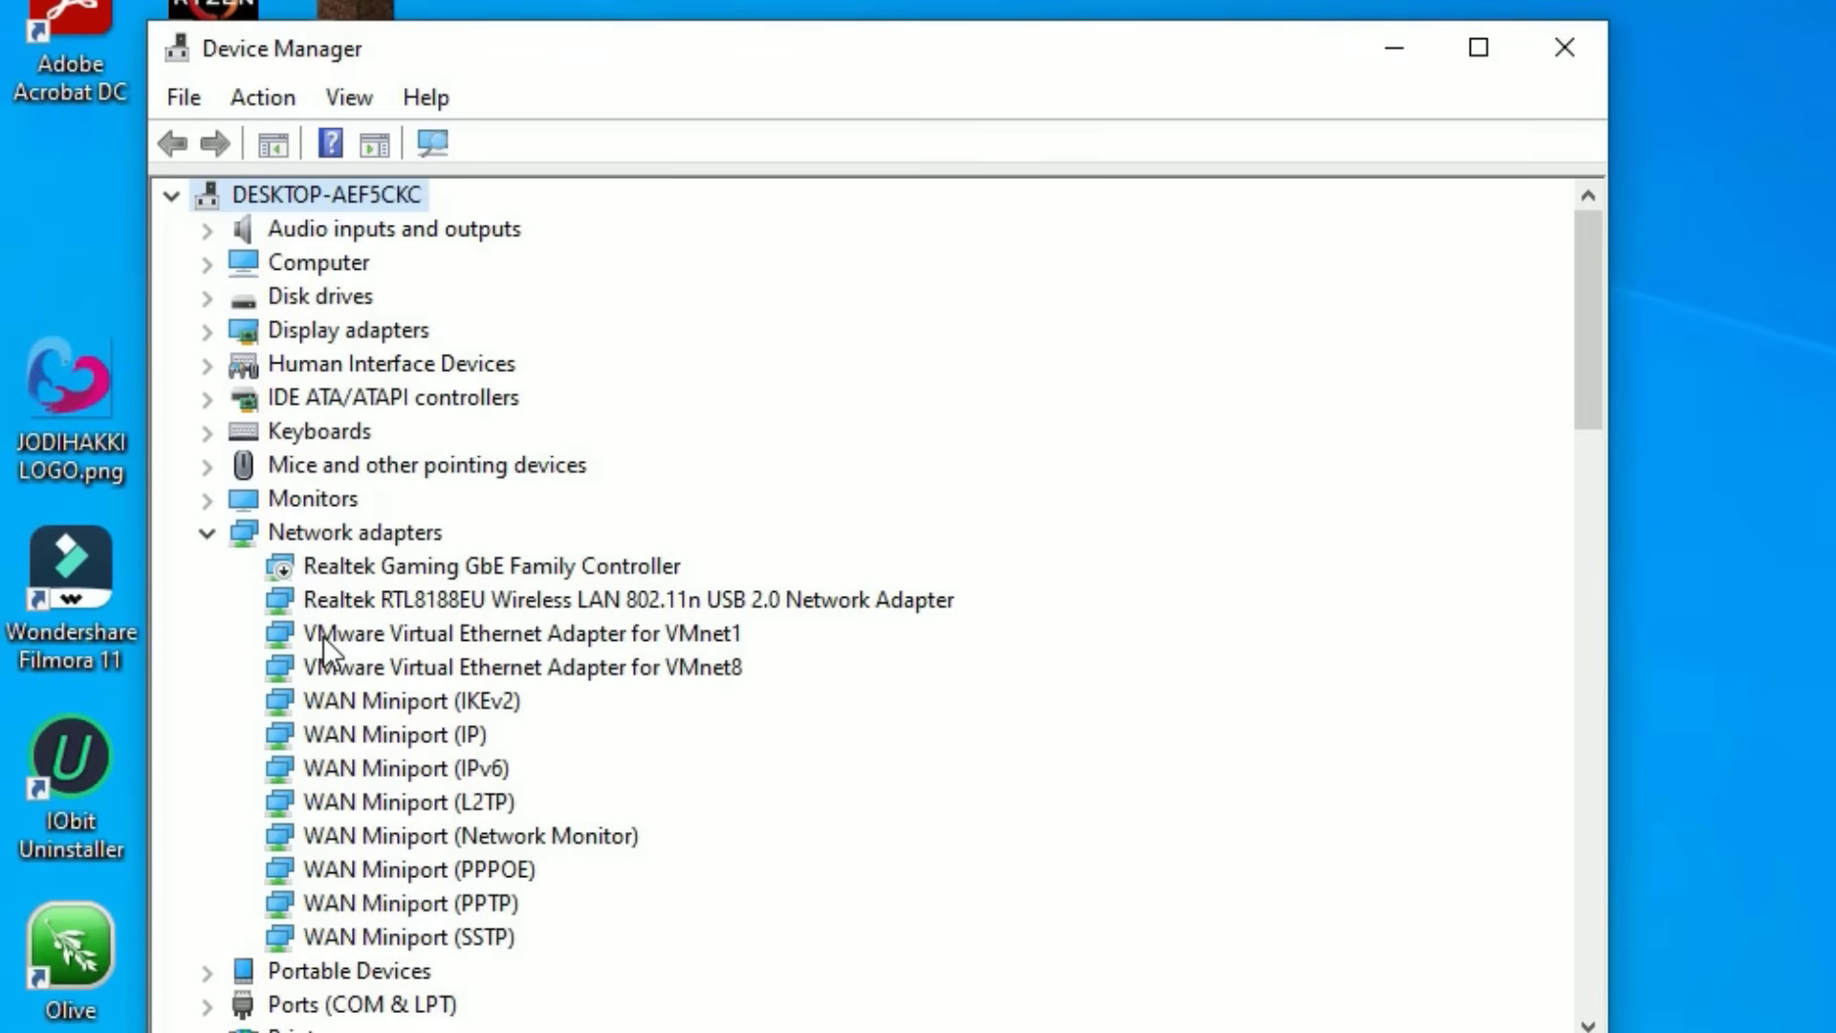
# Start a driver update for the Realtek RTL8188EU Wireless LAN adapter and list the available drivers on the computer.
pyautogui.click(377, 610)
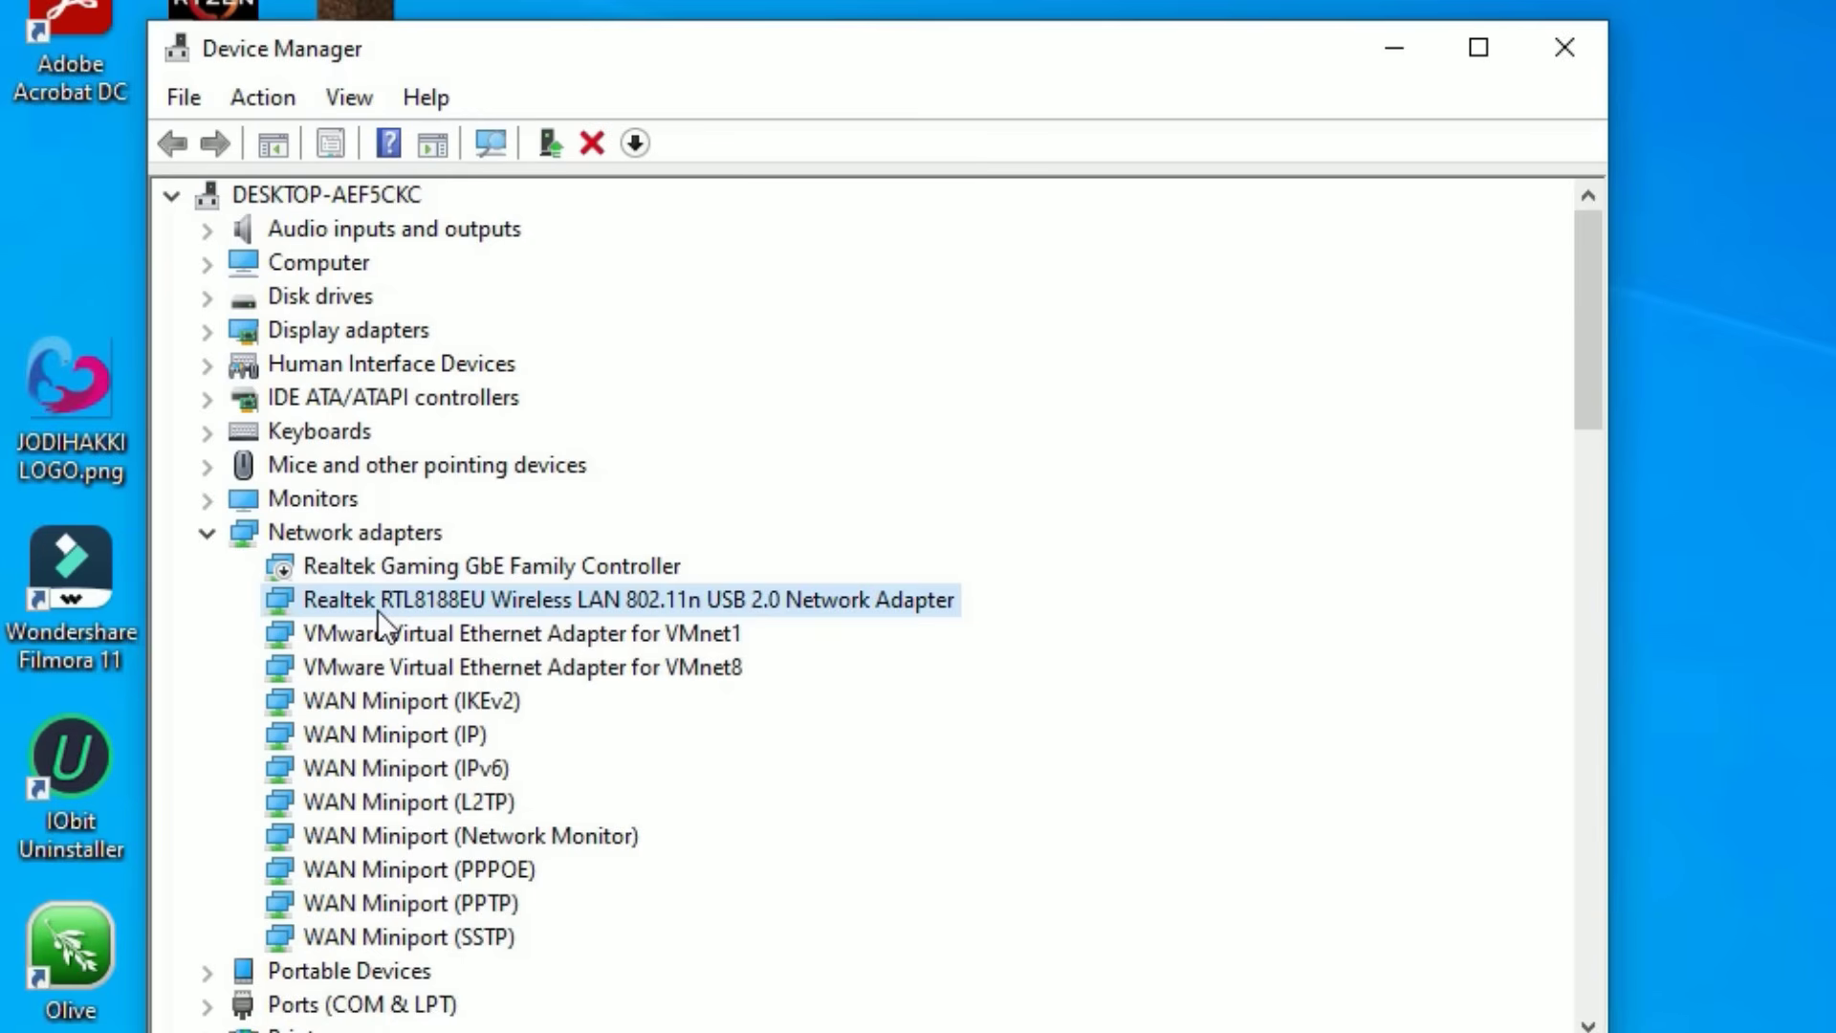
pyautogui.rightClick(377, 610)
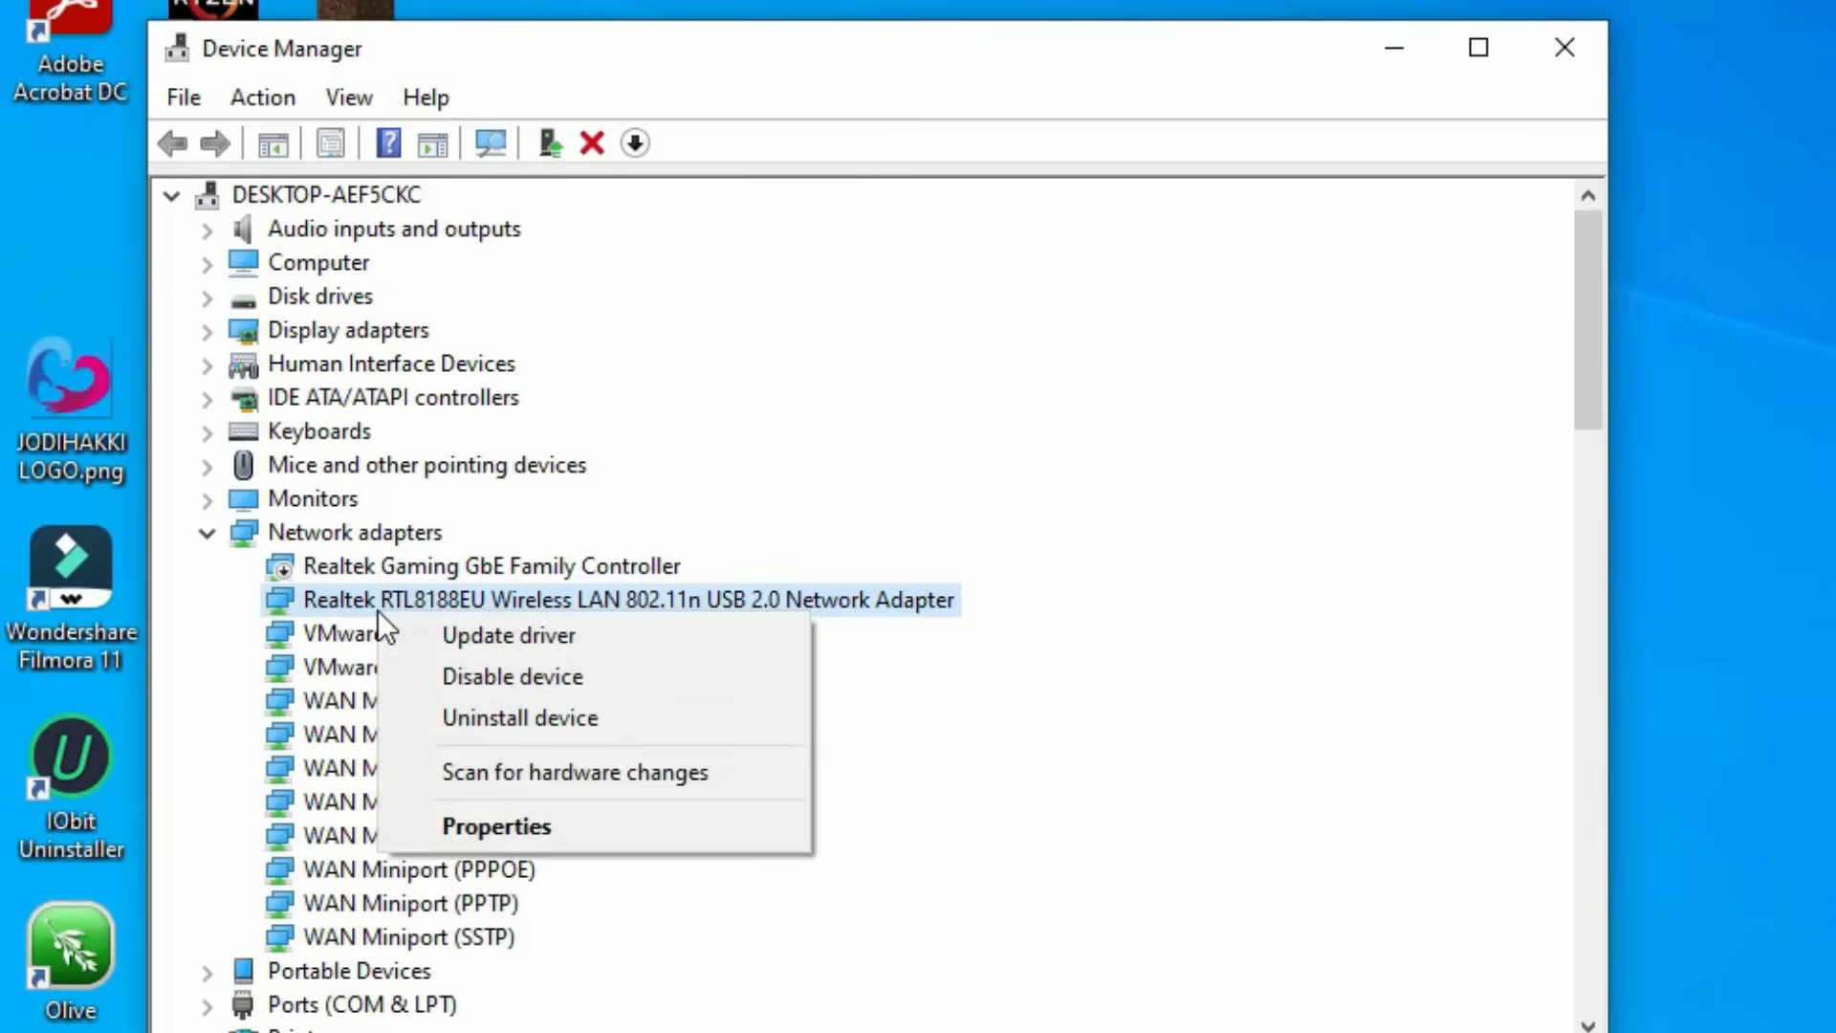
pyautogui.click(475, 821)
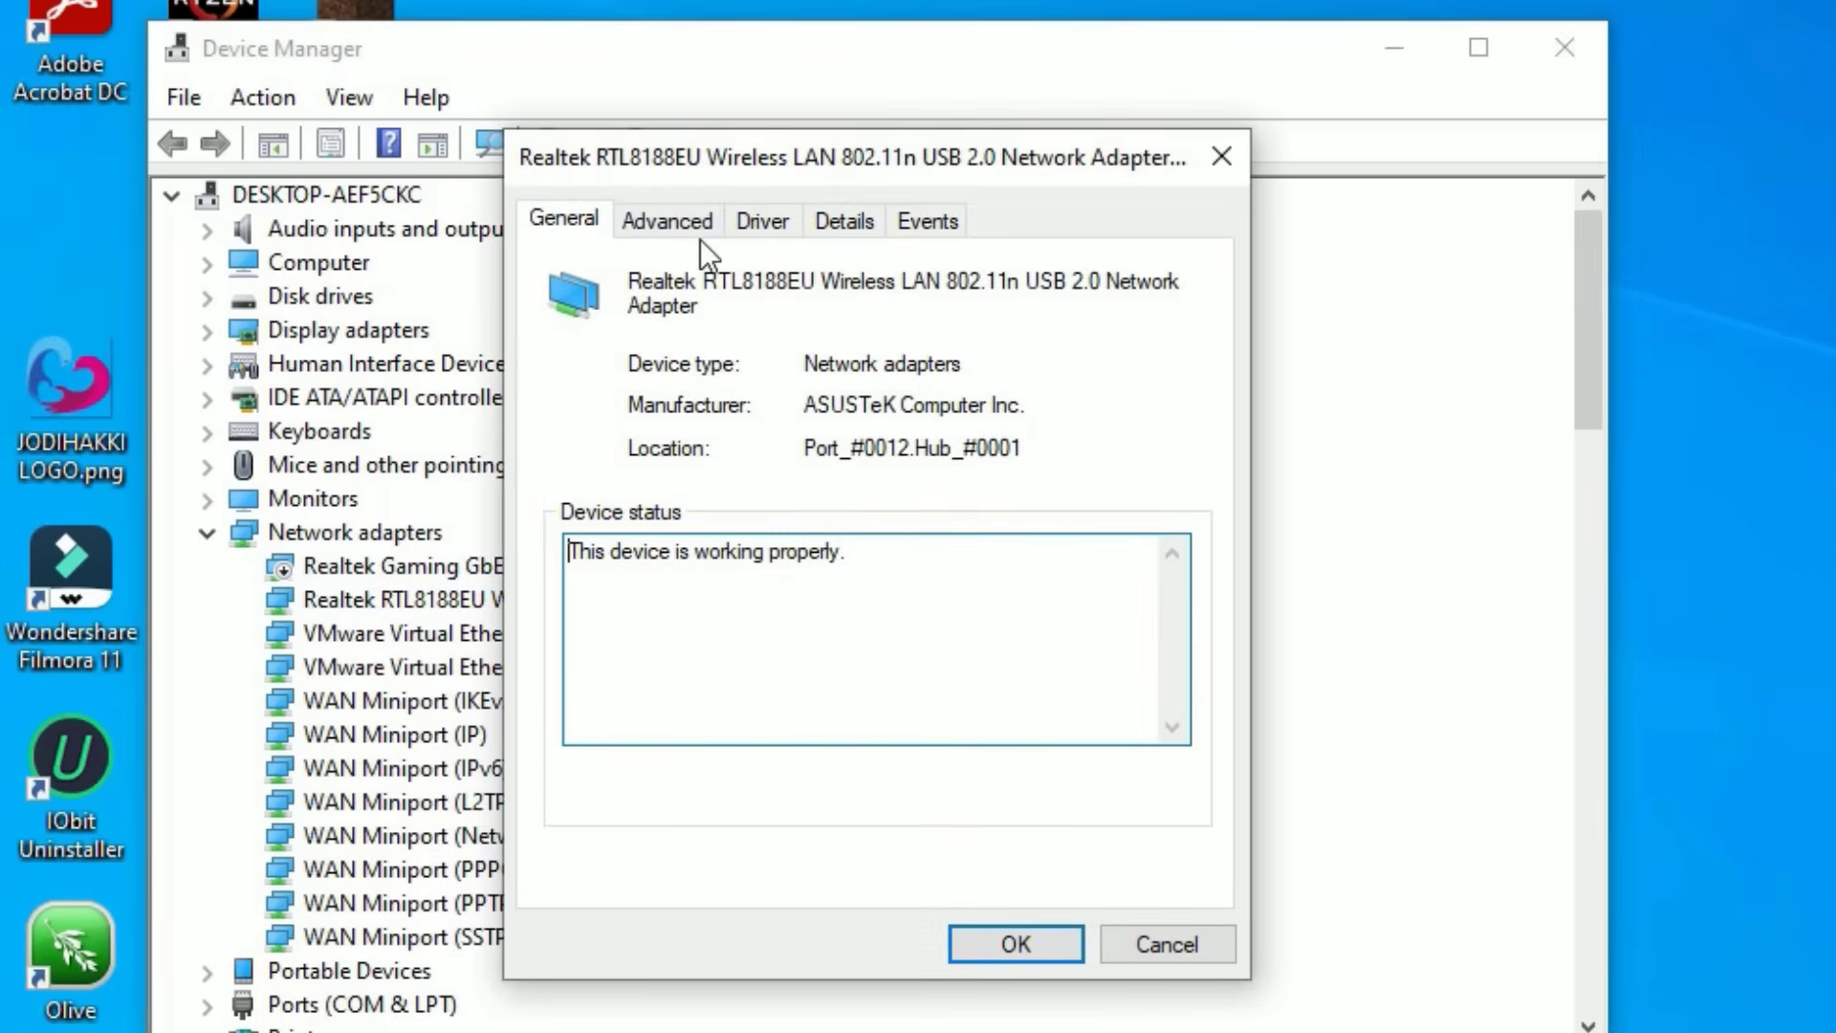
pyautogui.click(754, 224)
pyautogui.click(622, 643)
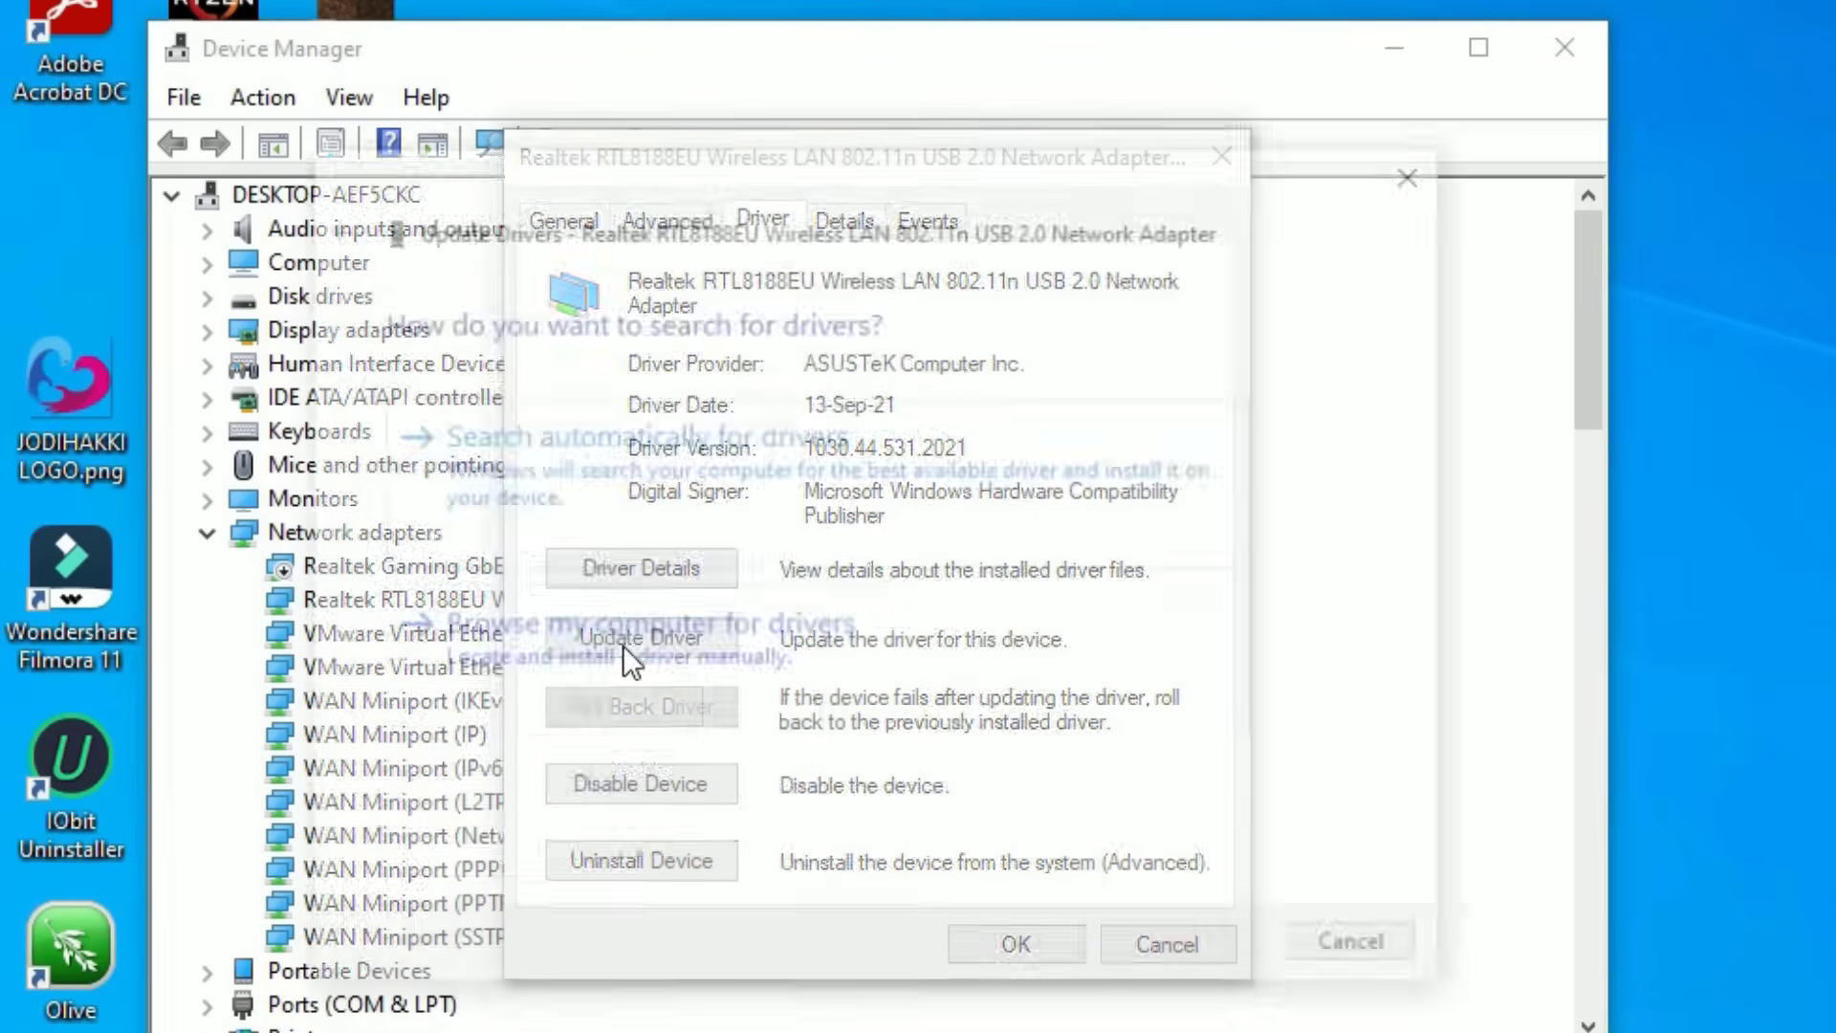
pyautogui.click(402, 694)
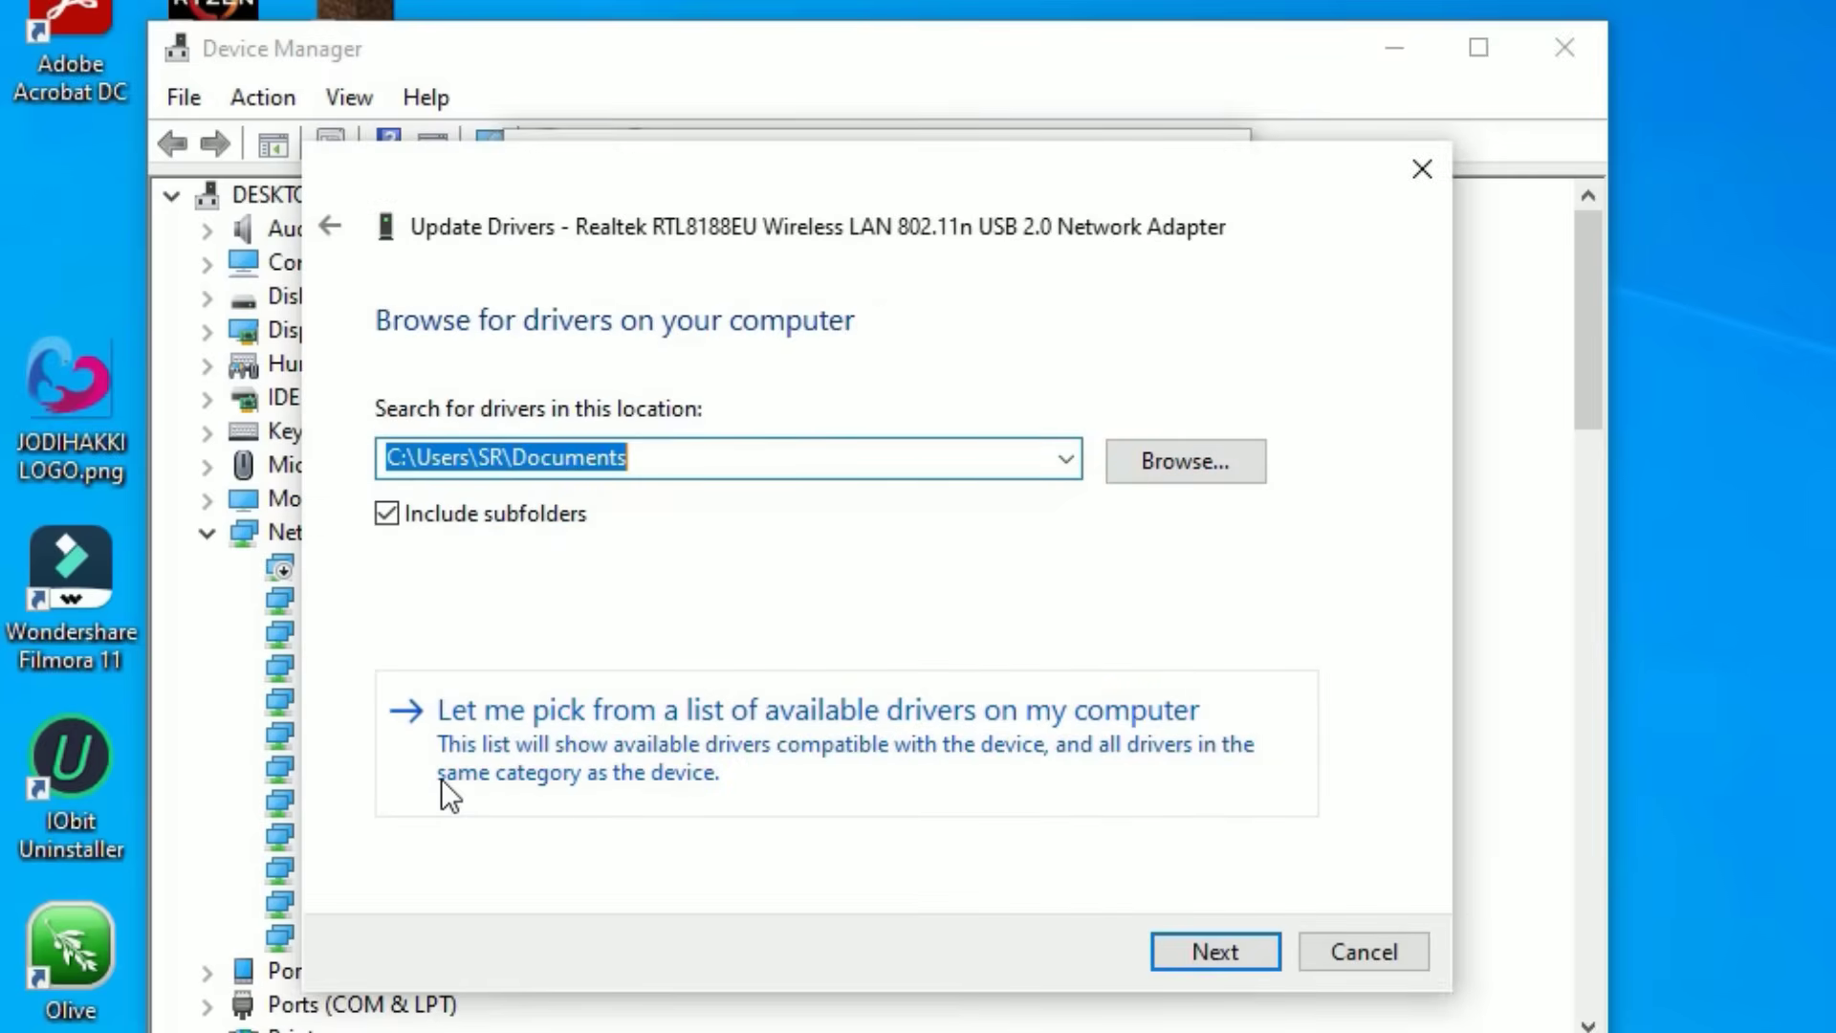
pyautogui.click(718, 754)
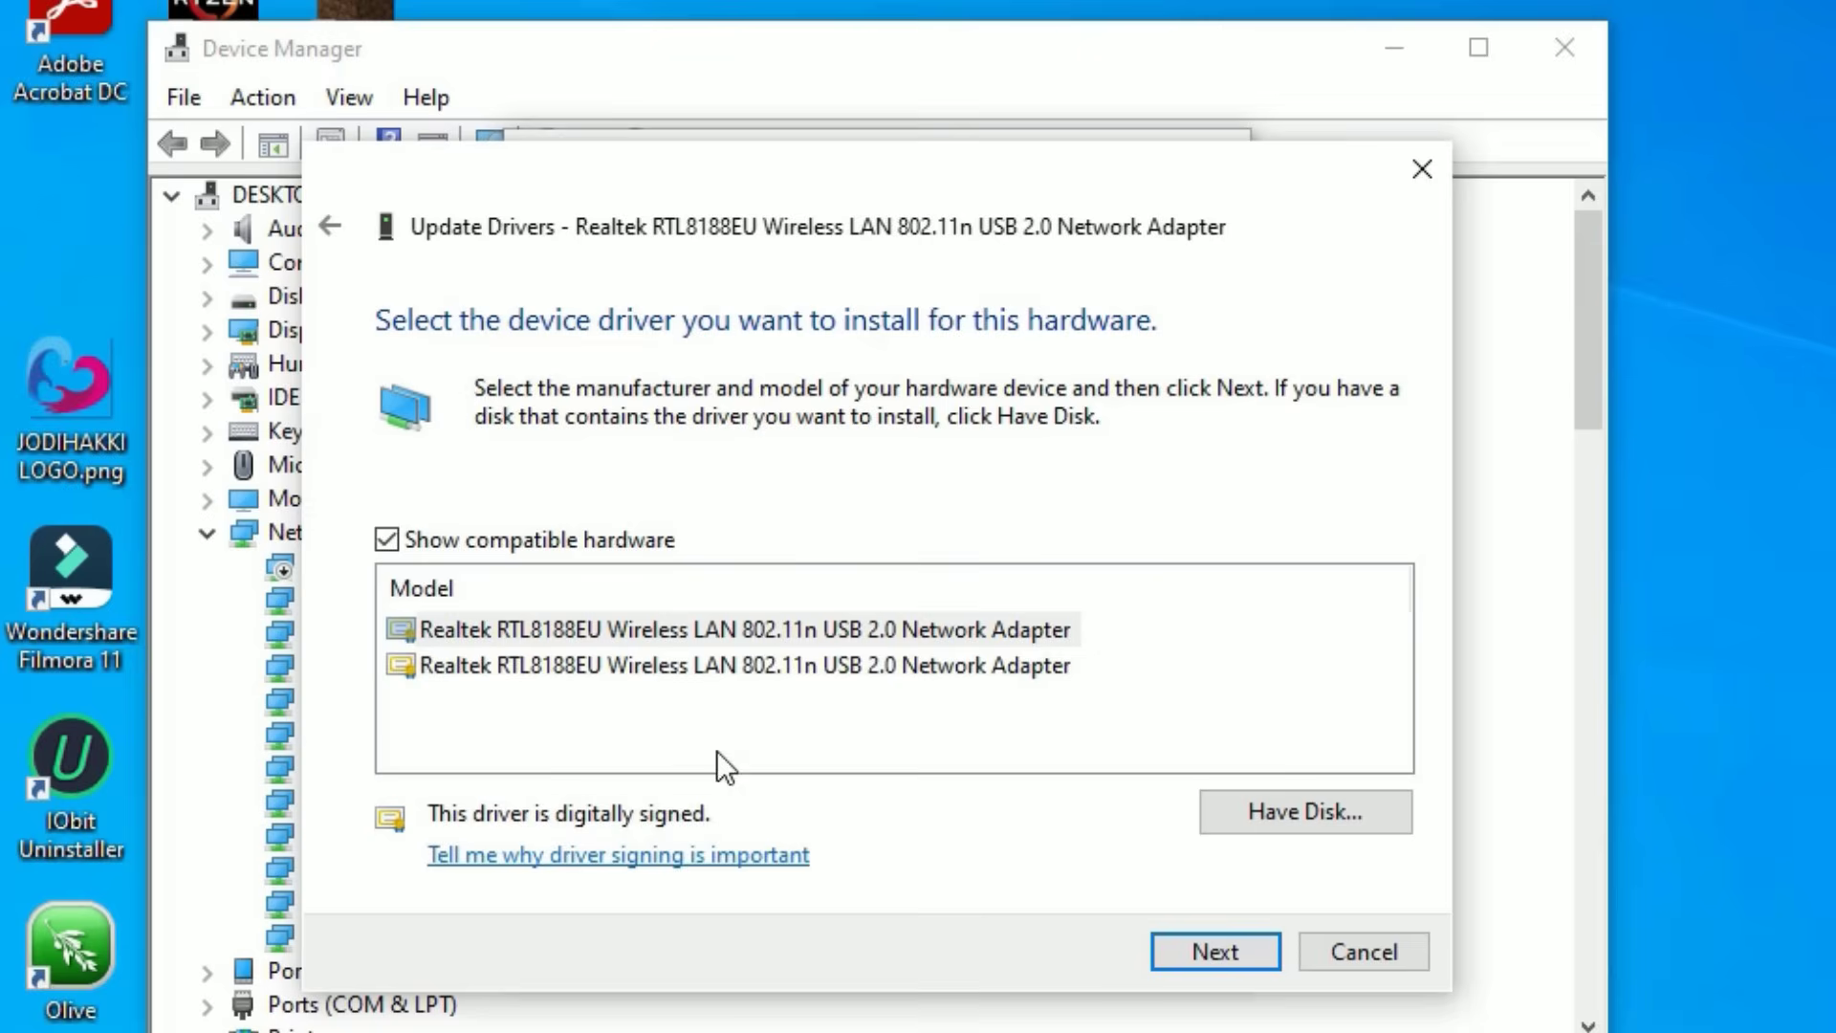
# Install the second listed Realtek RTL8188EU Wireless LAN 802.11n USB 2.0 Network Adapter driver and close the update wizard.
pyautogui.click(583, 626)
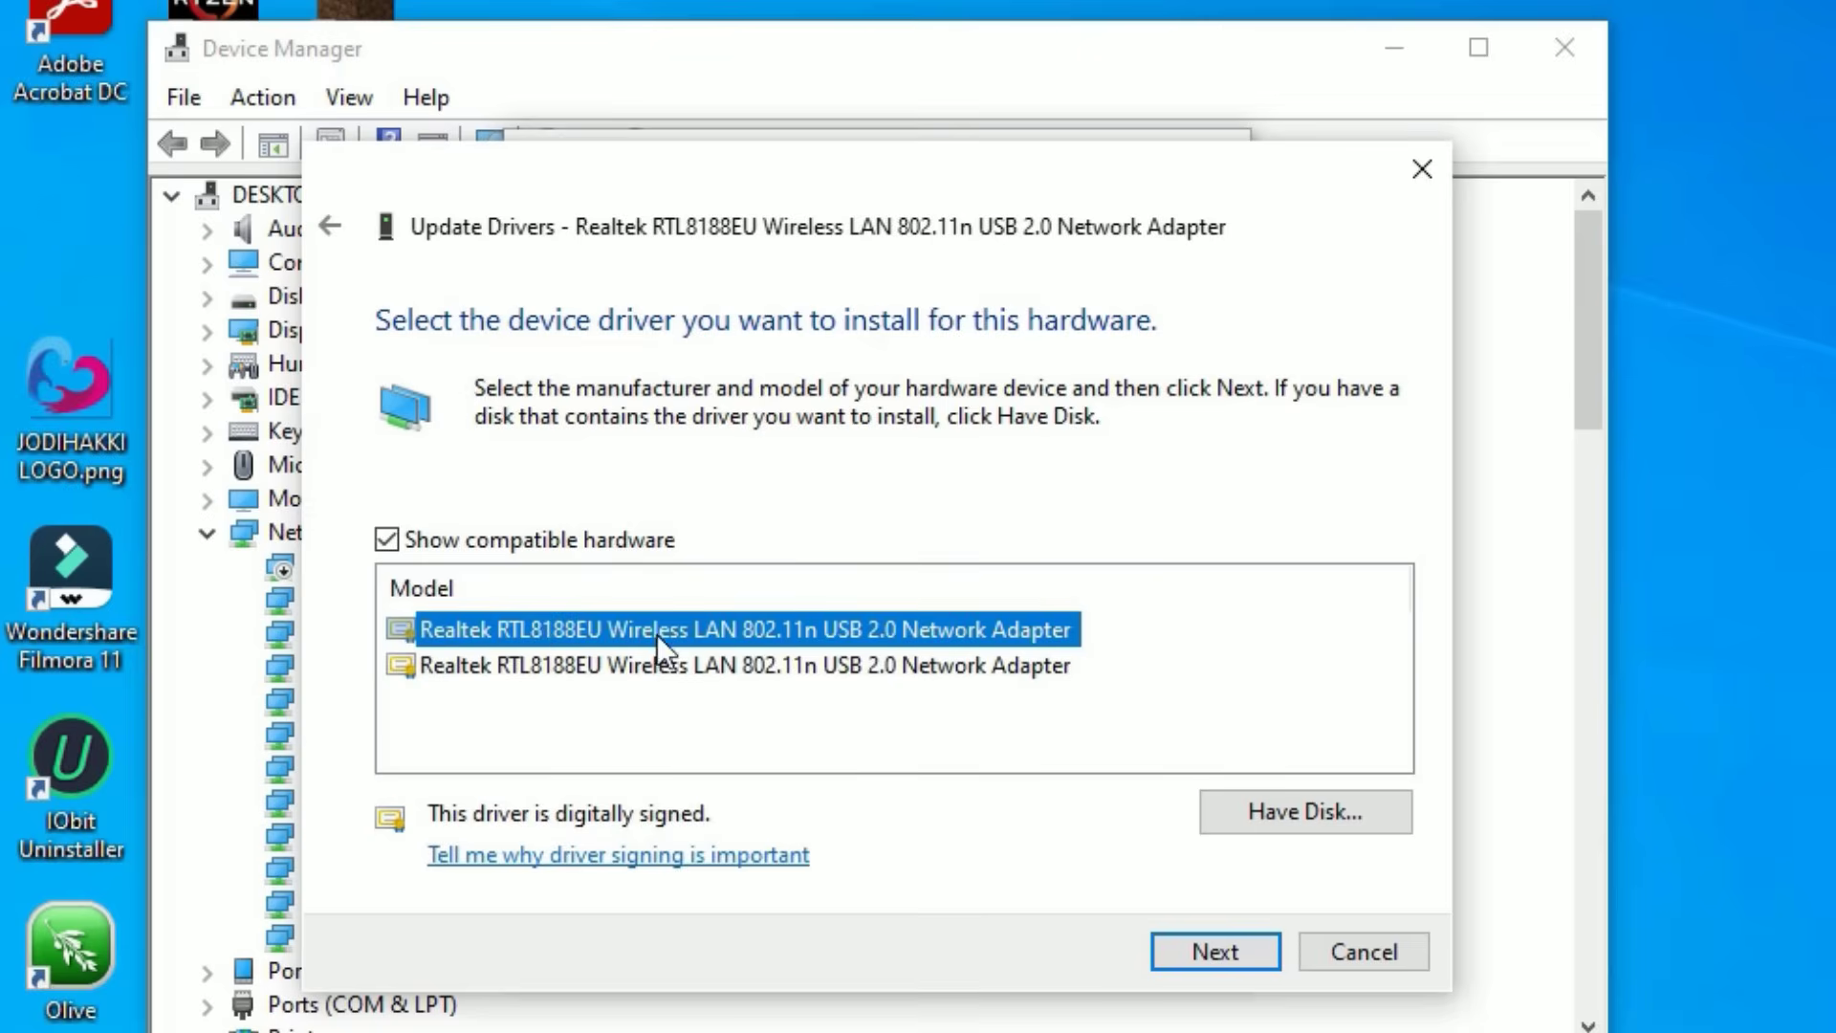
pyautogui.click(511, 663)
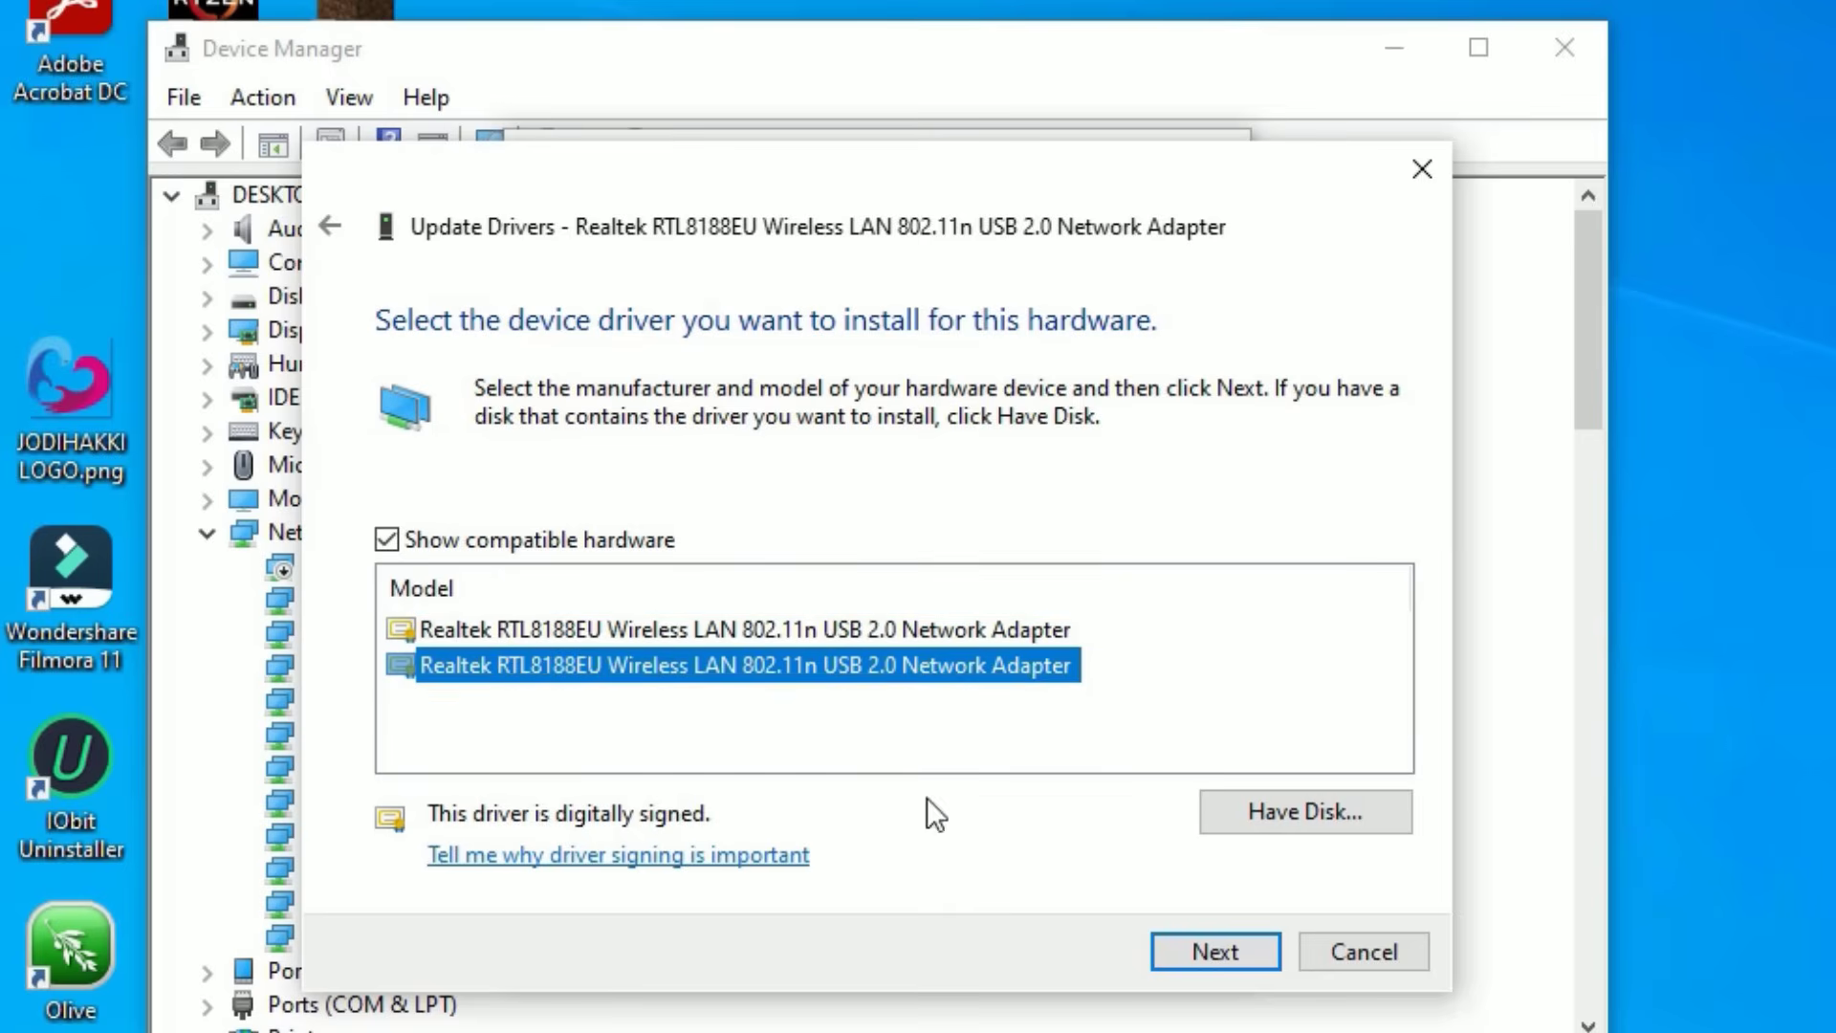
pyautogui.click(1190, 951)
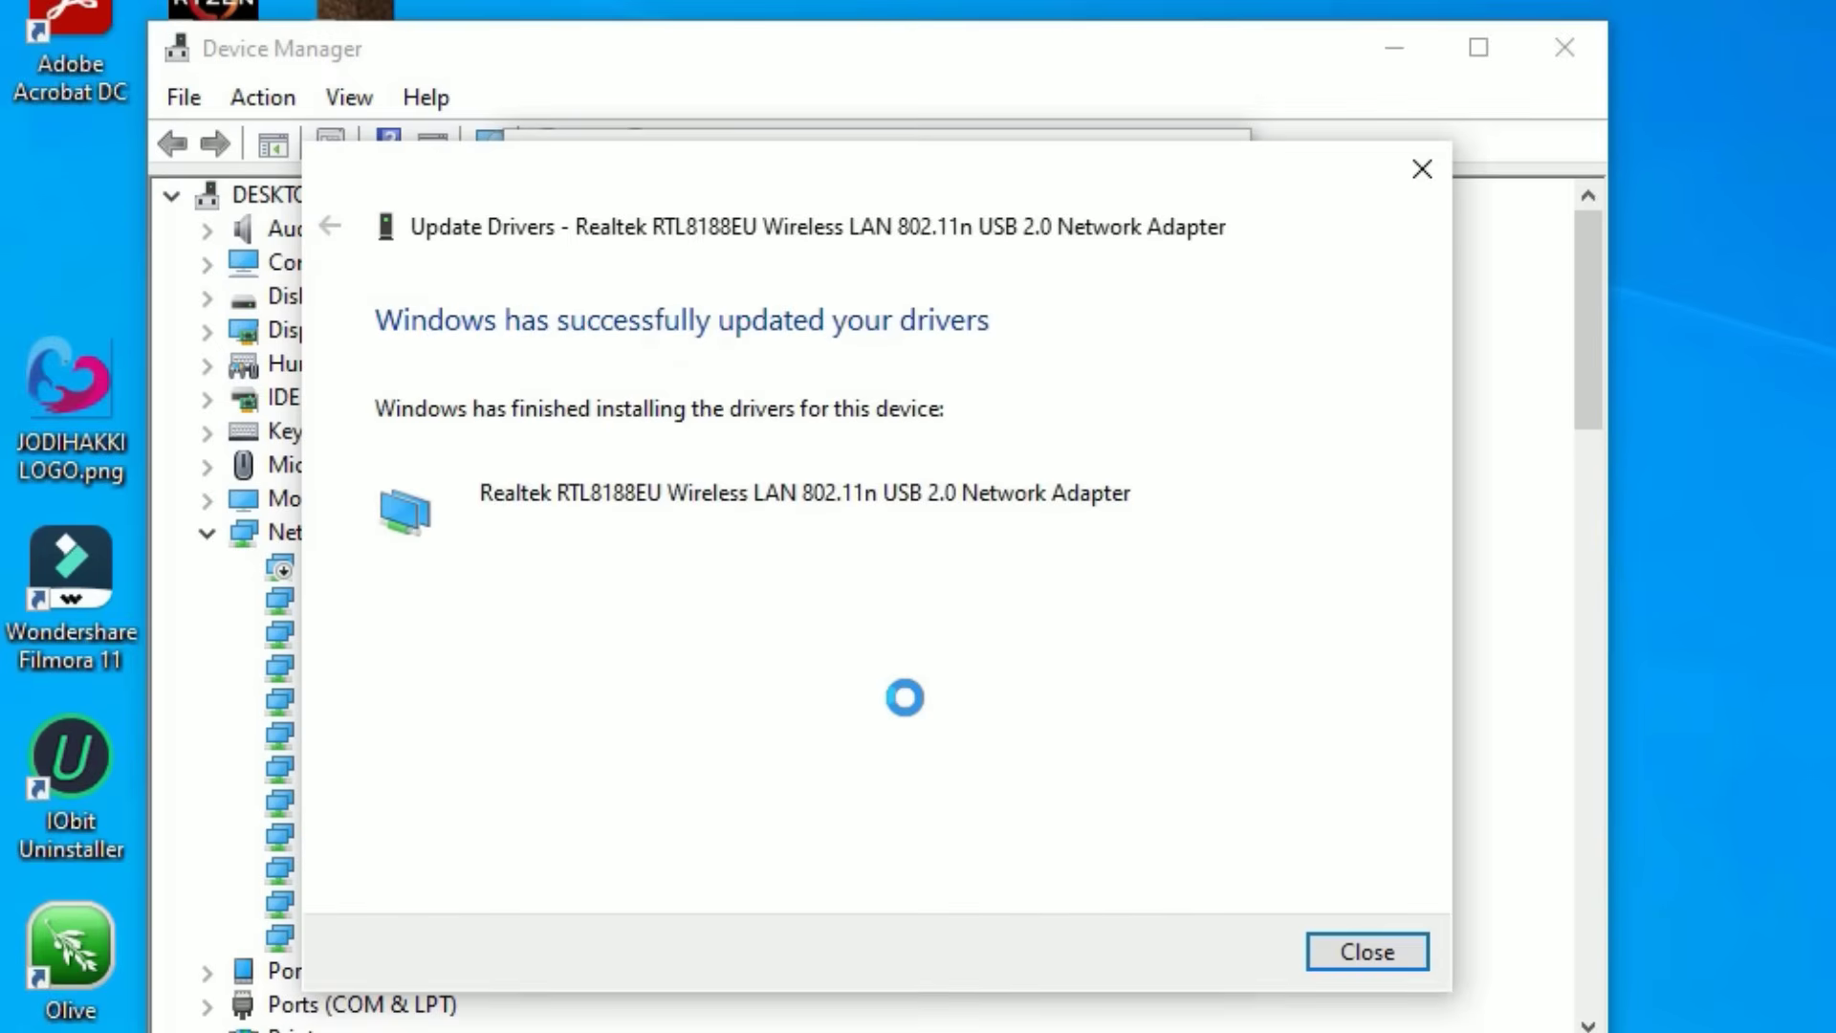
pyautogui.click(1321, 949)
pyautogui.click(962, 943)
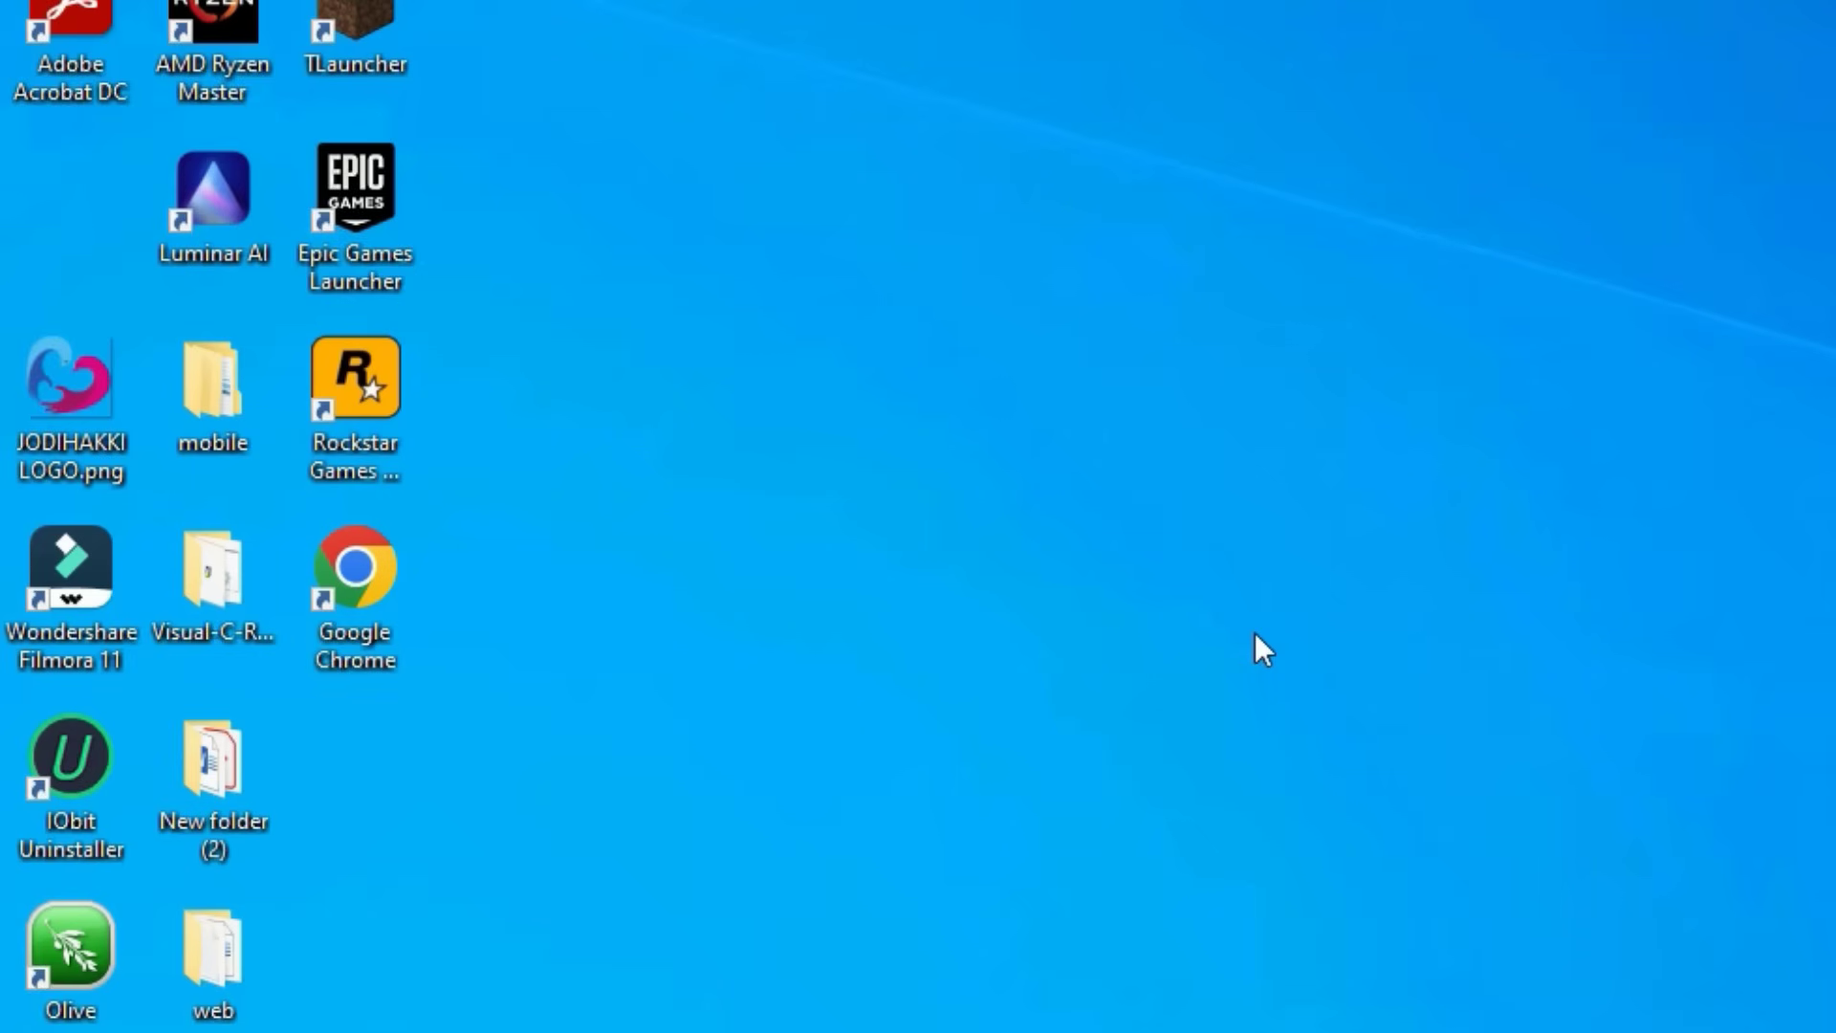
# Search for Control Panel and open Internet Options under Network and Internet.
pyautogui.press('super+s')
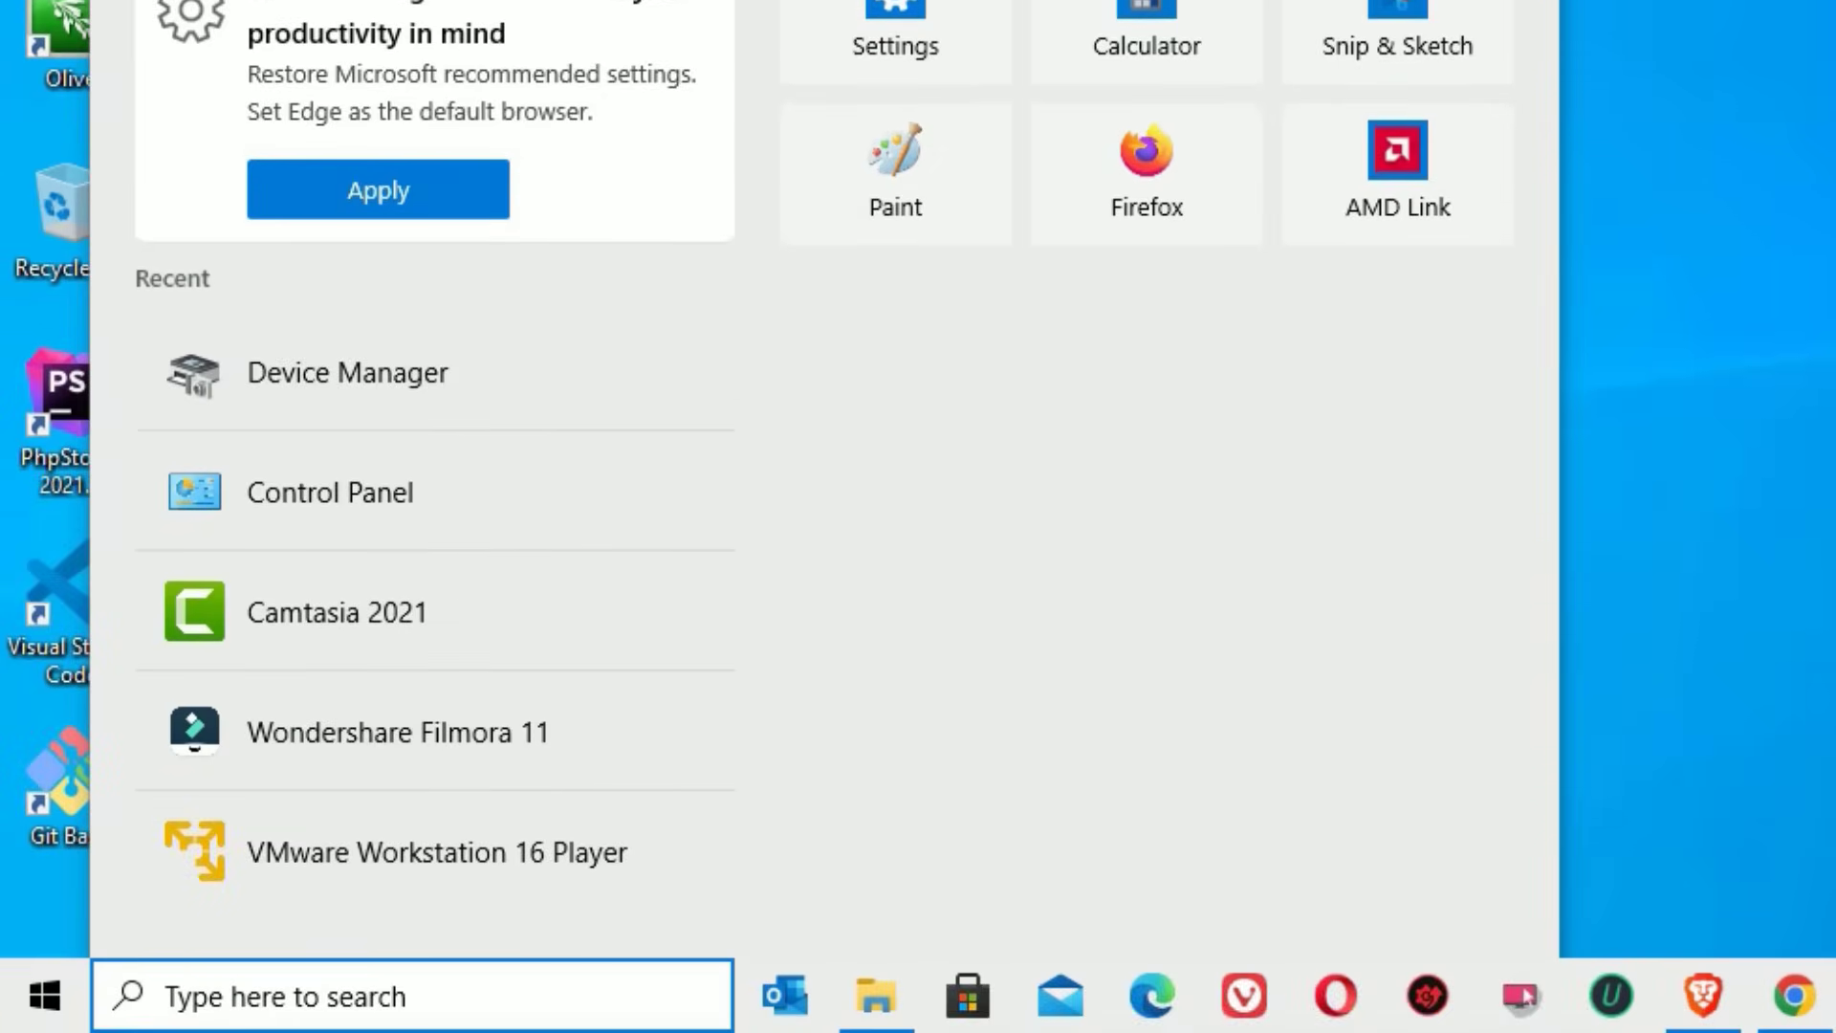
pyautogui.write('control')
pyautogui.press('Return')
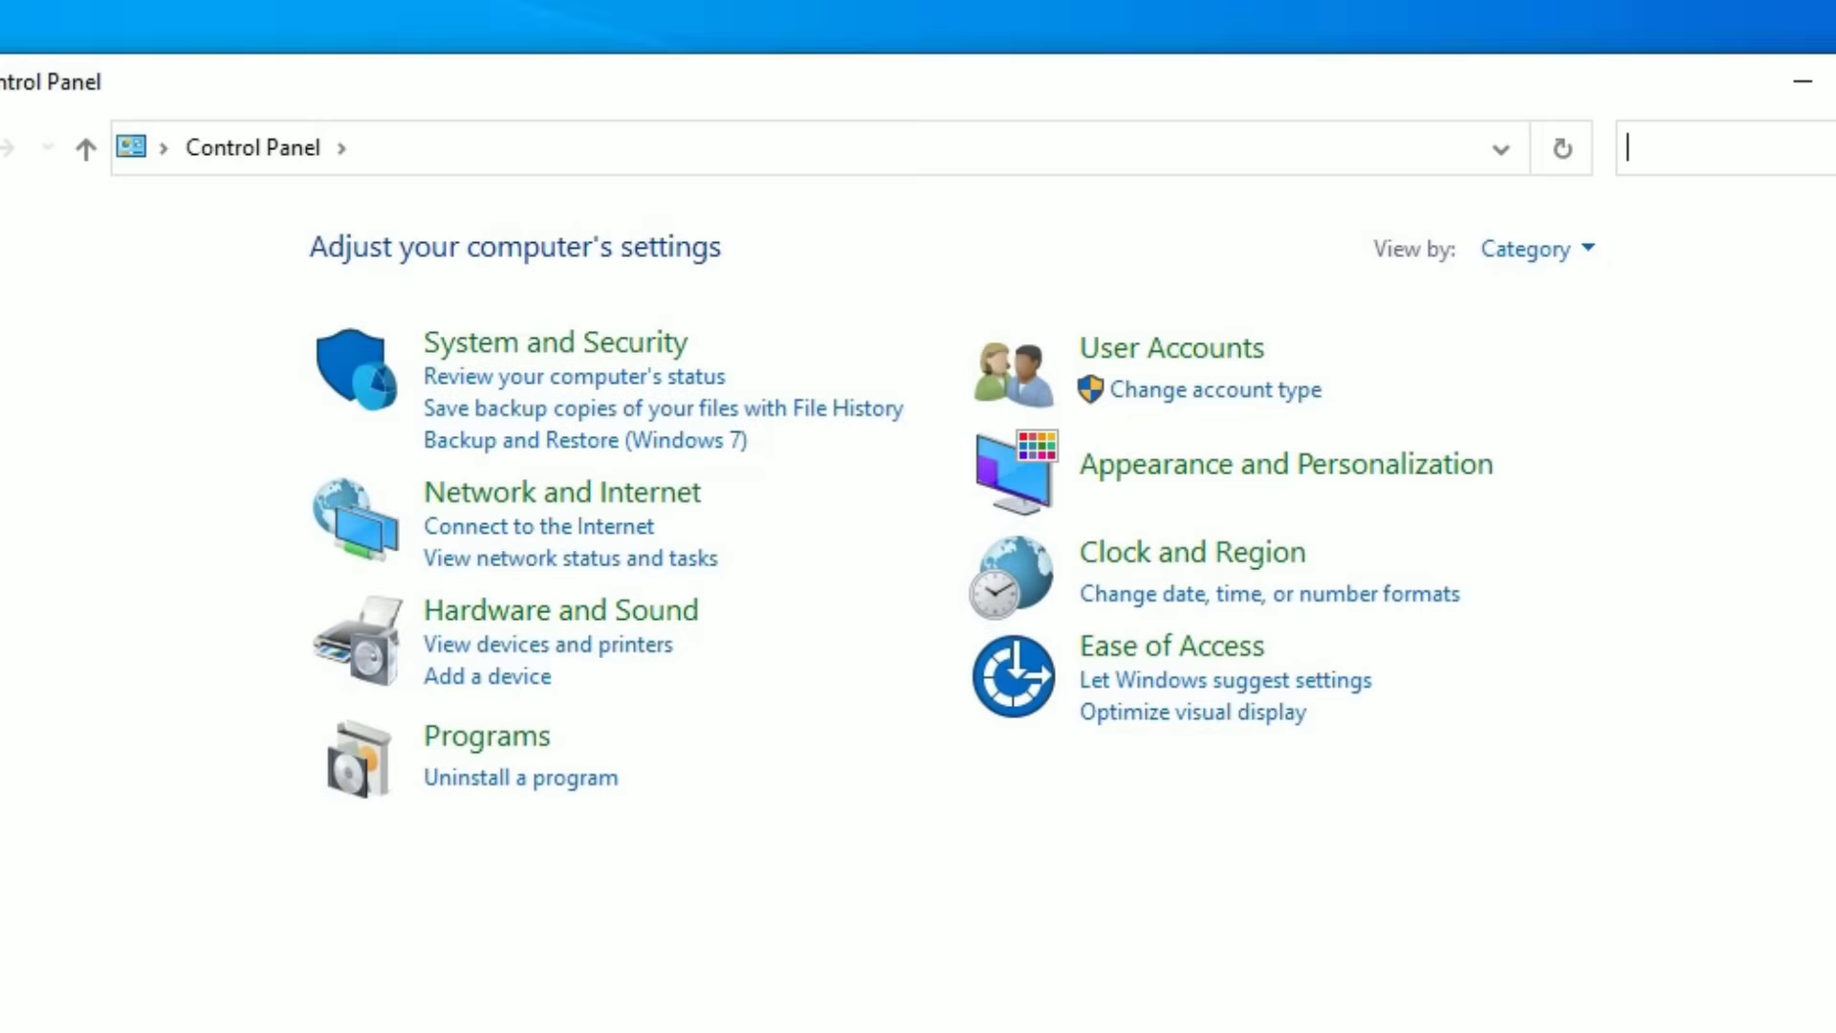
pyautogui.click(689, 505)
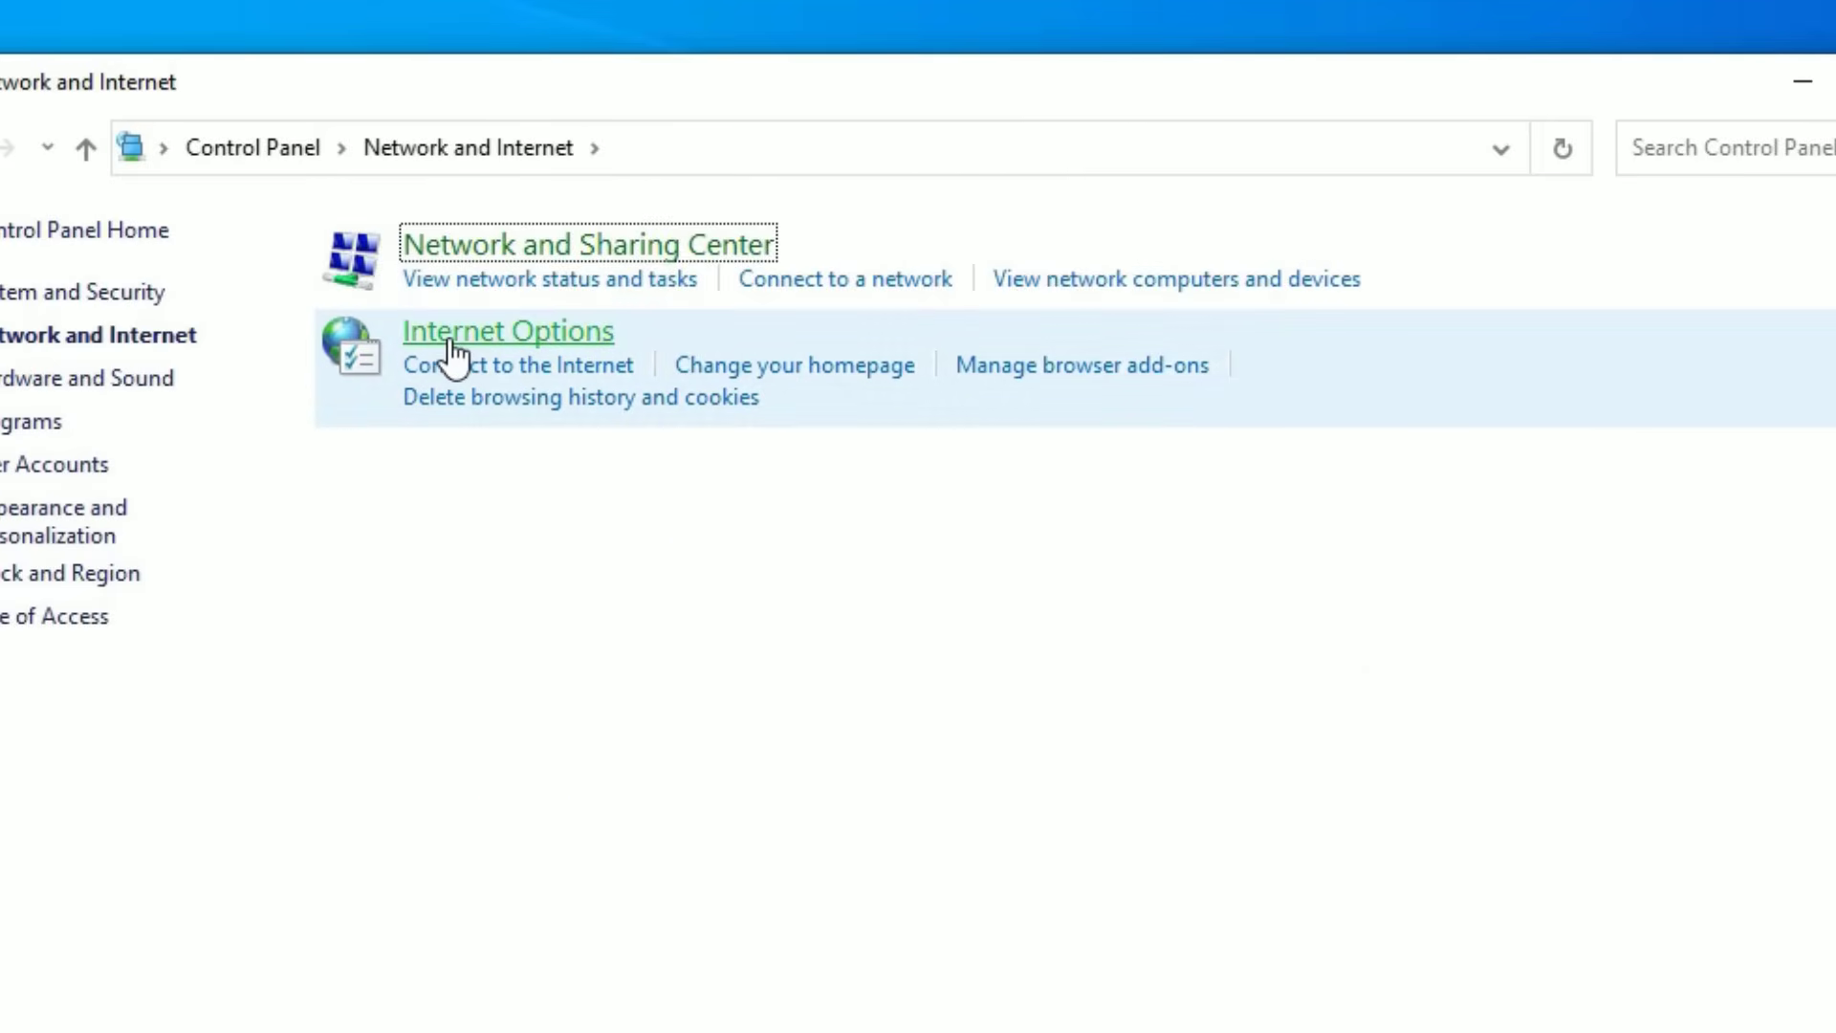
pyautogui.click(451, 342)
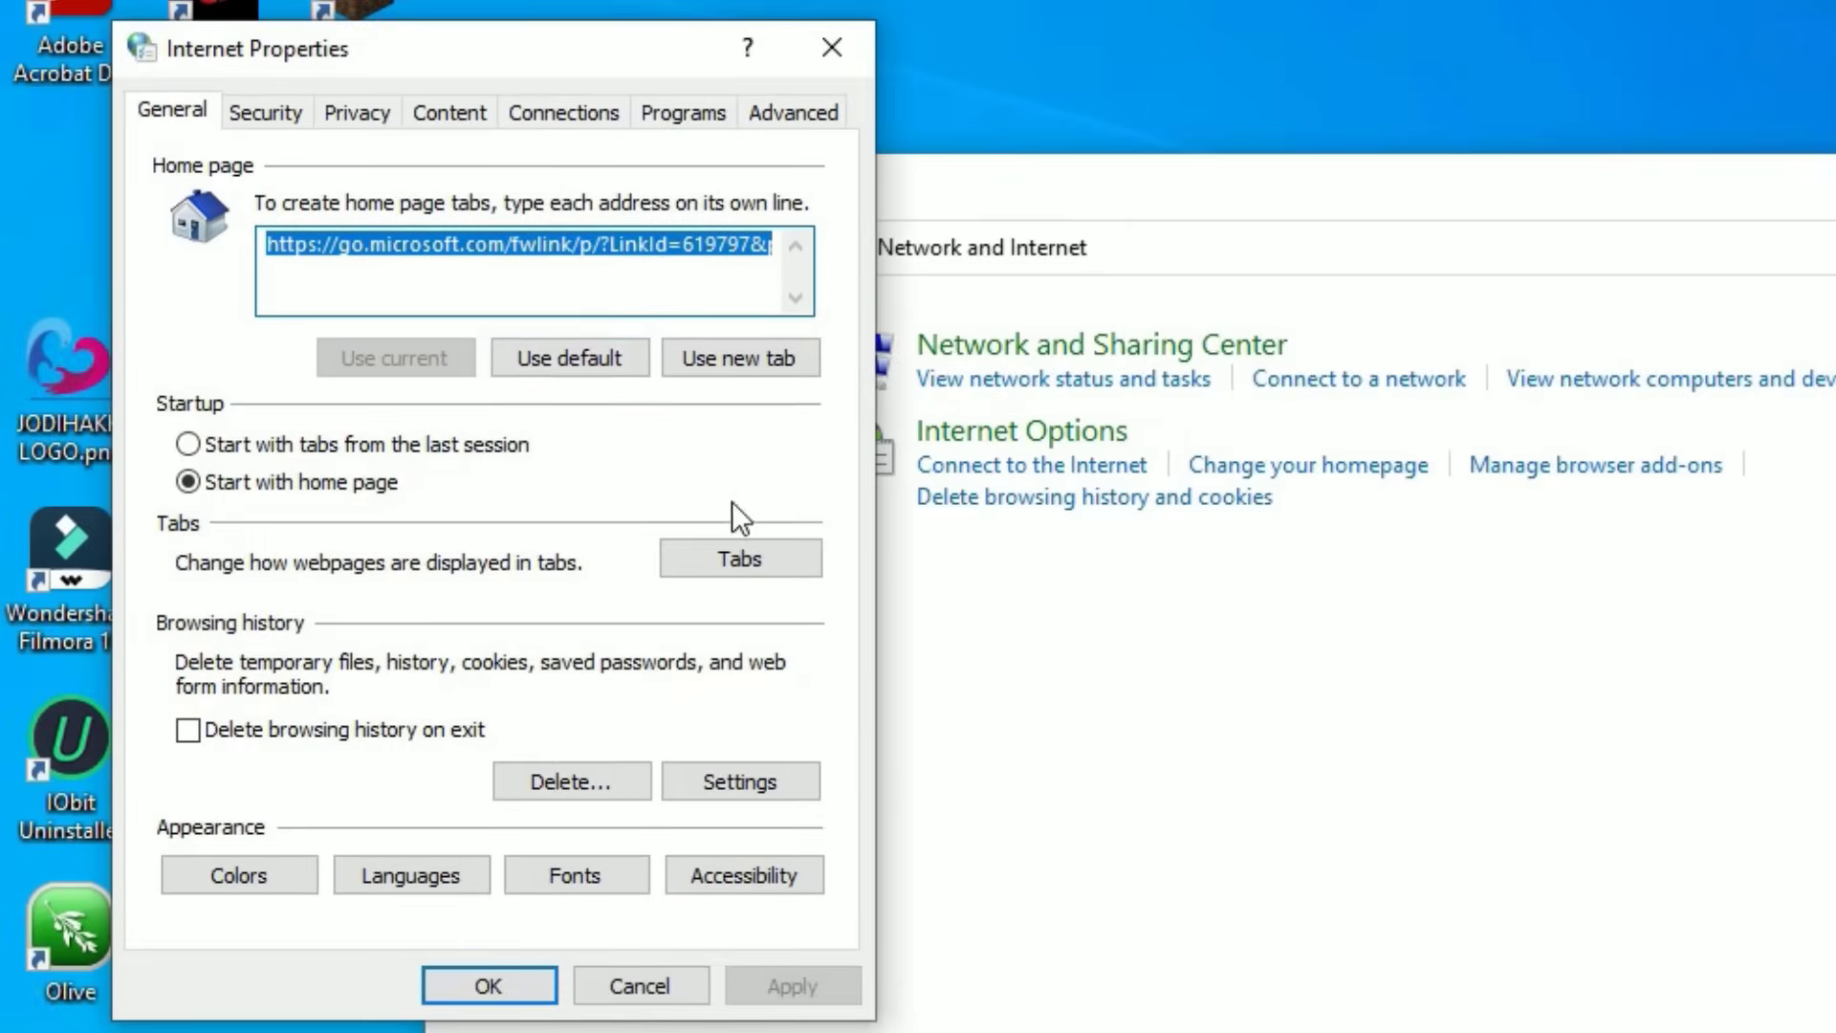
# Toggle Automatically detect settings in the LAN settings, accept the Internet Properties, and close Control Panel.
pyautogui.click(579, 114)
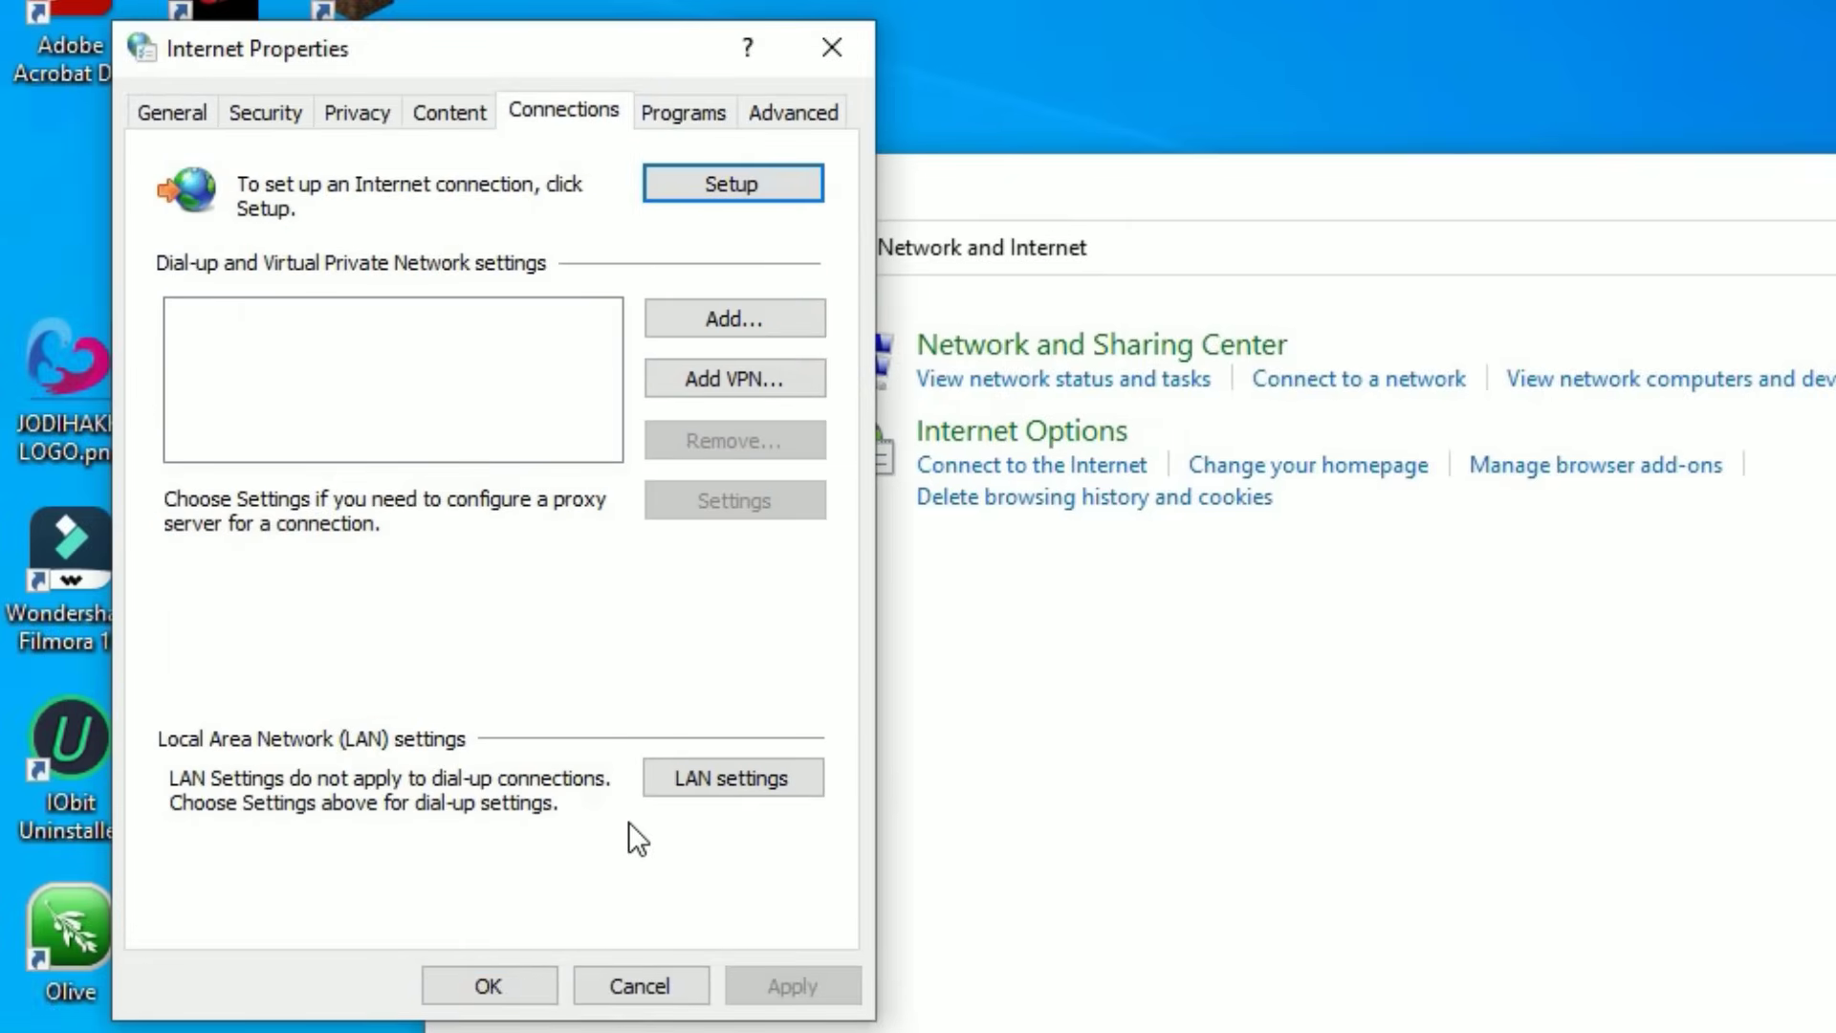
pyautogui.click(719, 772)
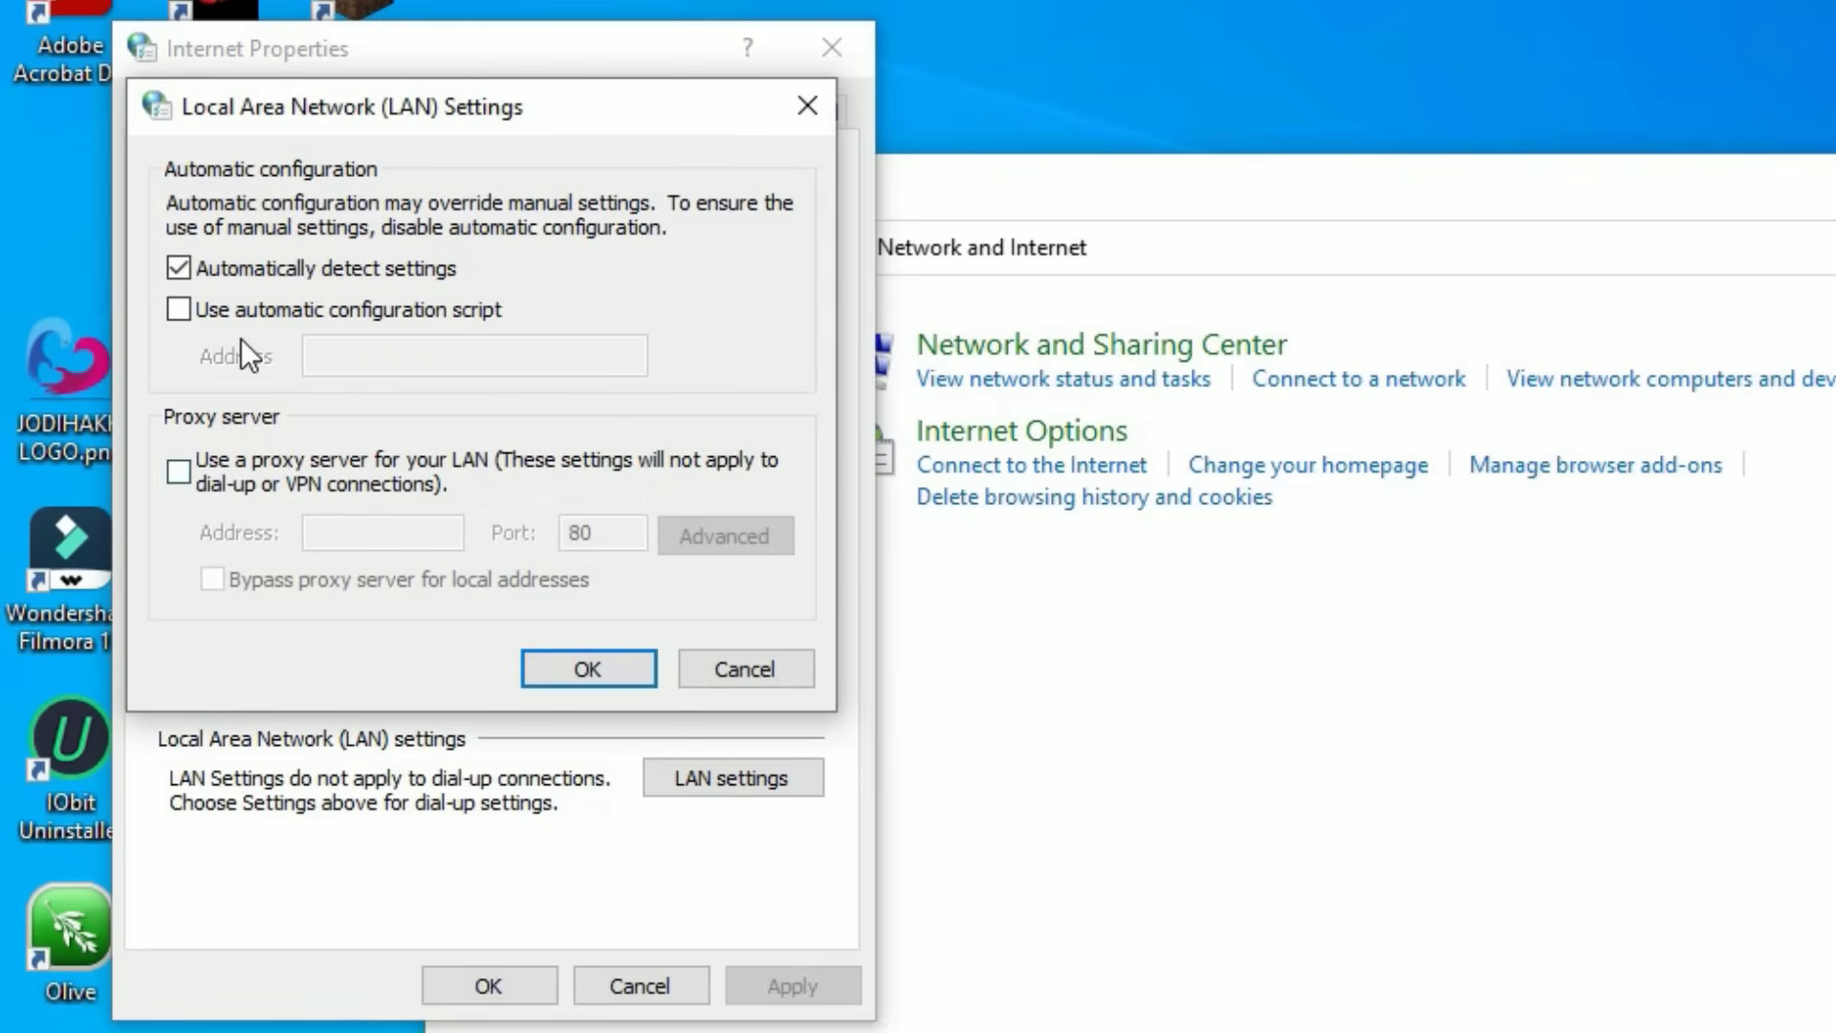
pyautogui.click(235, 273)
pyautogui.click(587, 667)
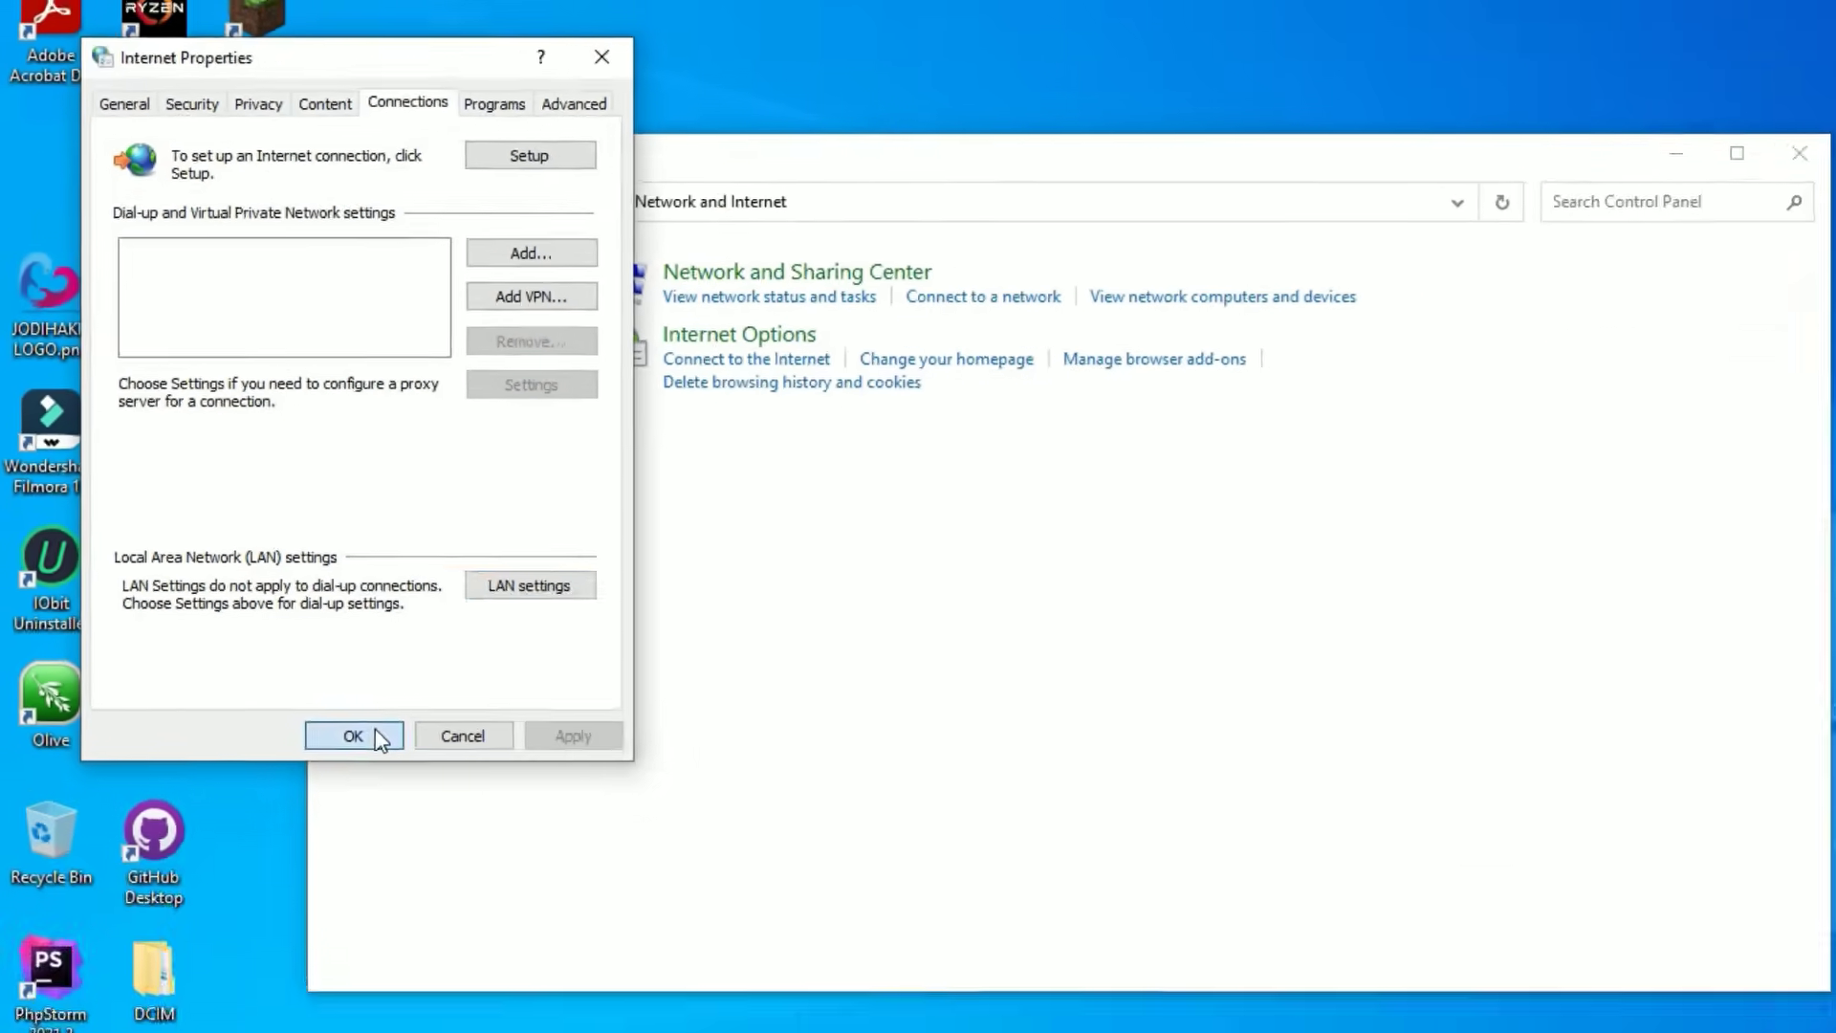
pyautogui.click(378, 736)
pyautogui.click(1798, 153)
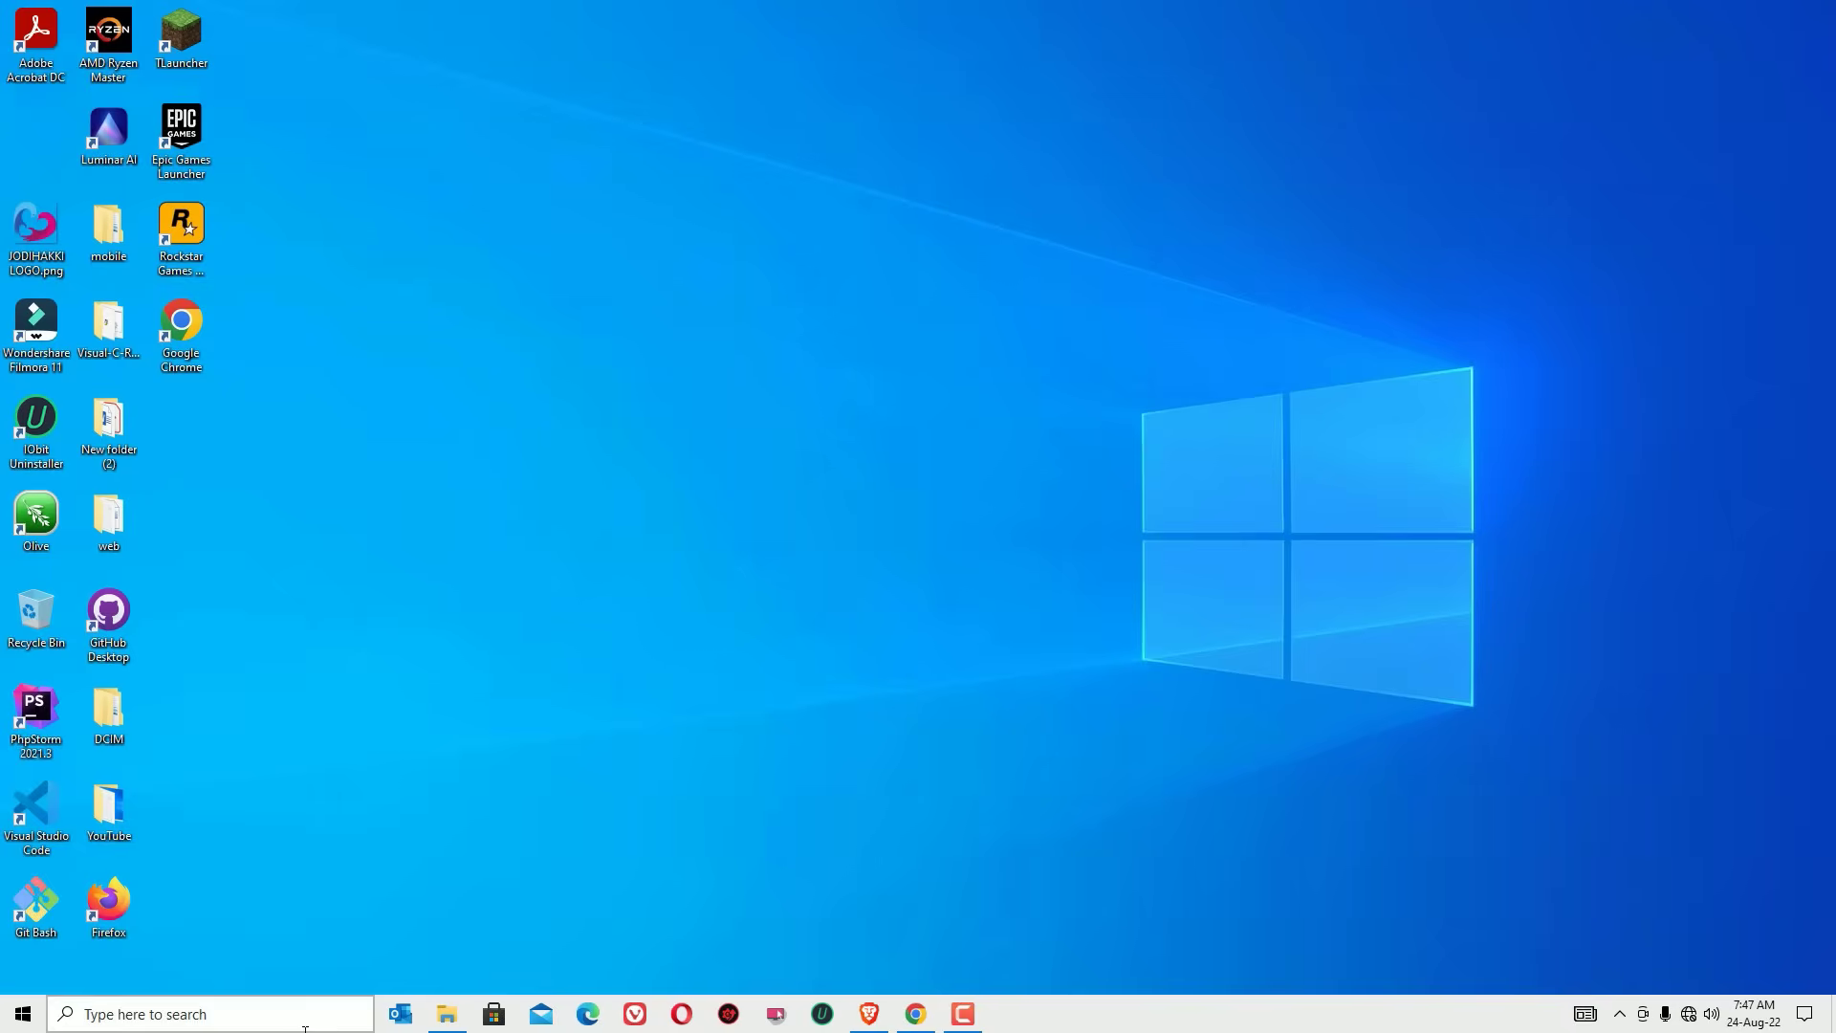
# Reopen Control Panel and go through Network and Sharing Center to the adapter settings in Network Connections.
pyautogui.click(305, 1015)
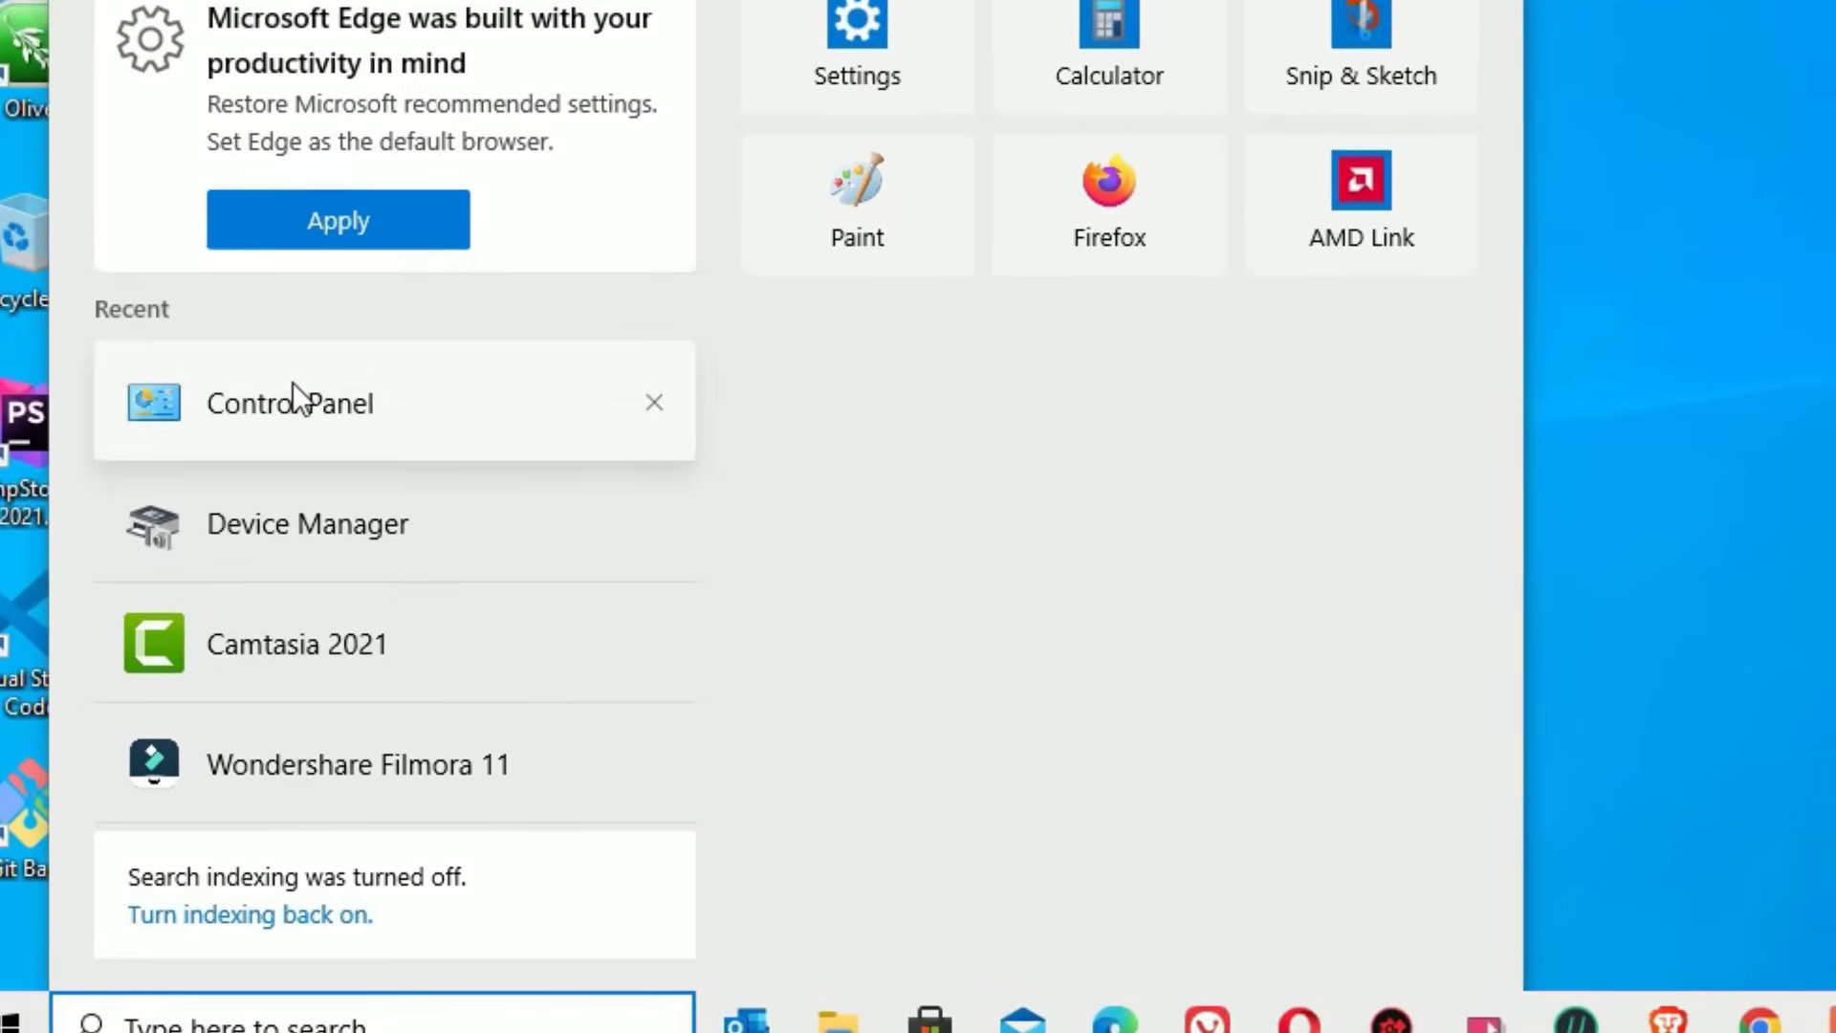
pyautogui.click(293, 383)
pyautogui.click(618, 356)
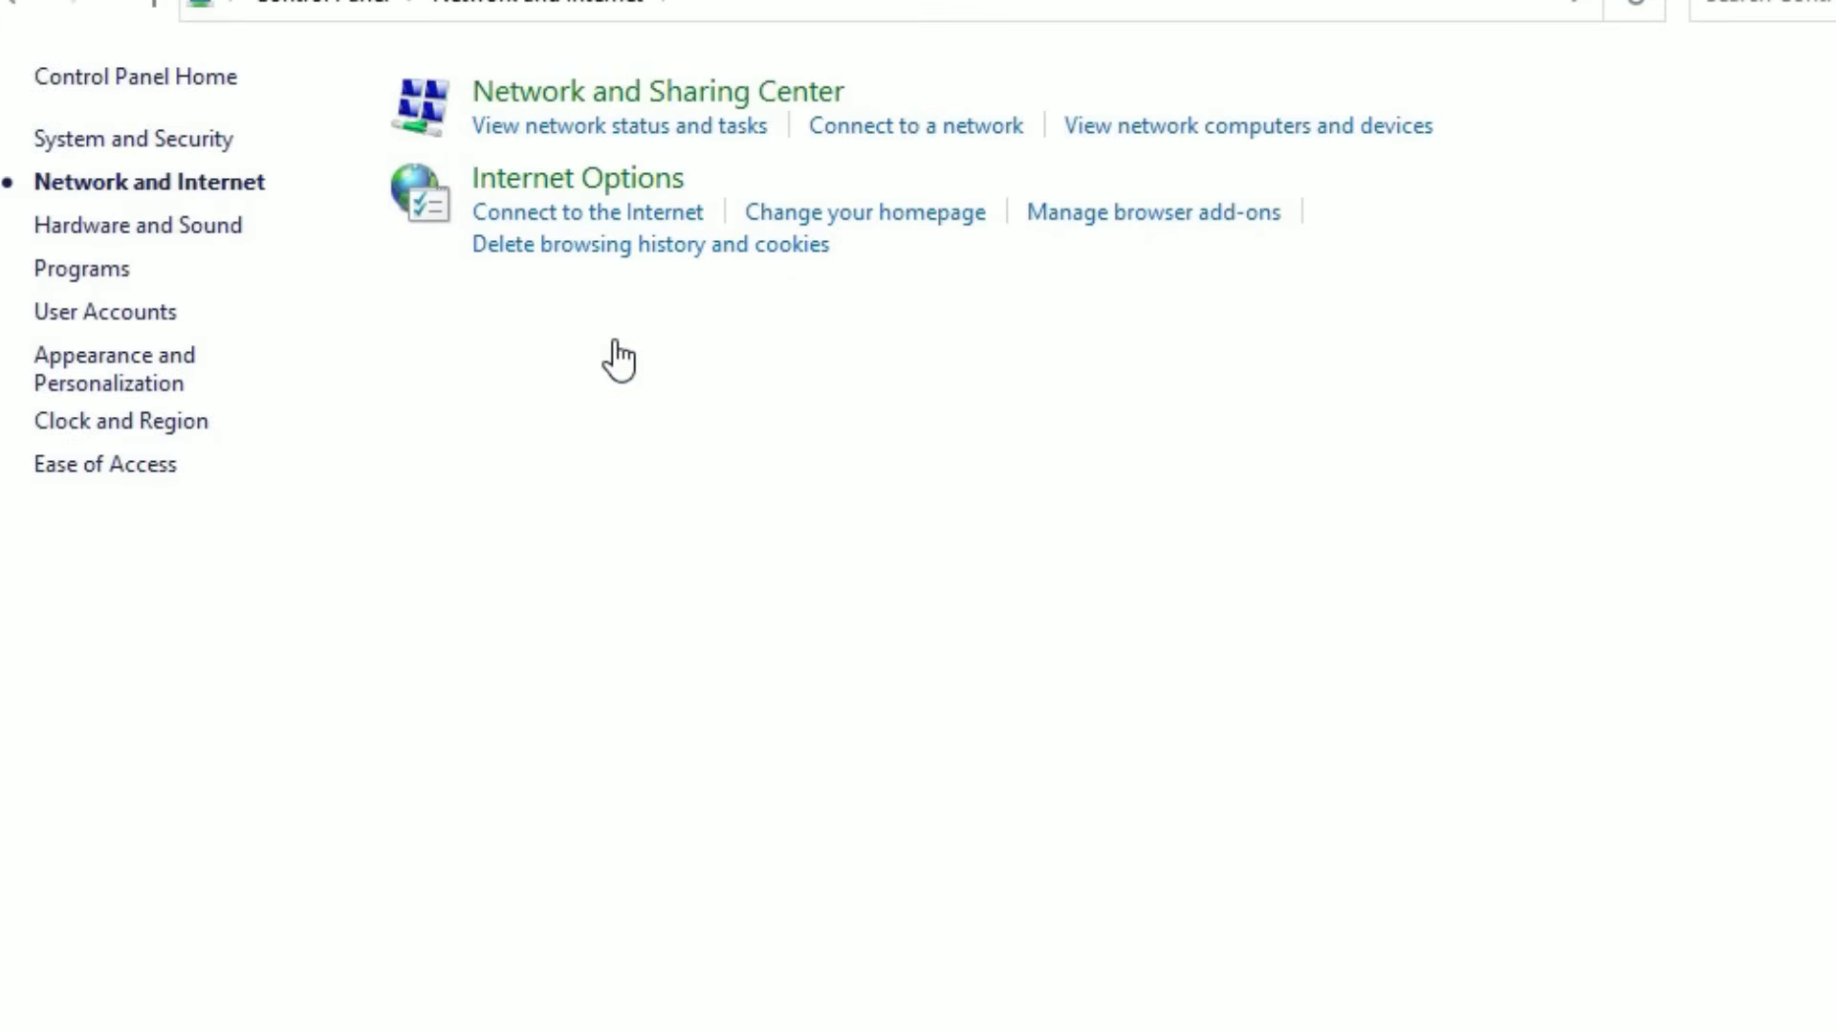
pyautogui.click(642, 93)
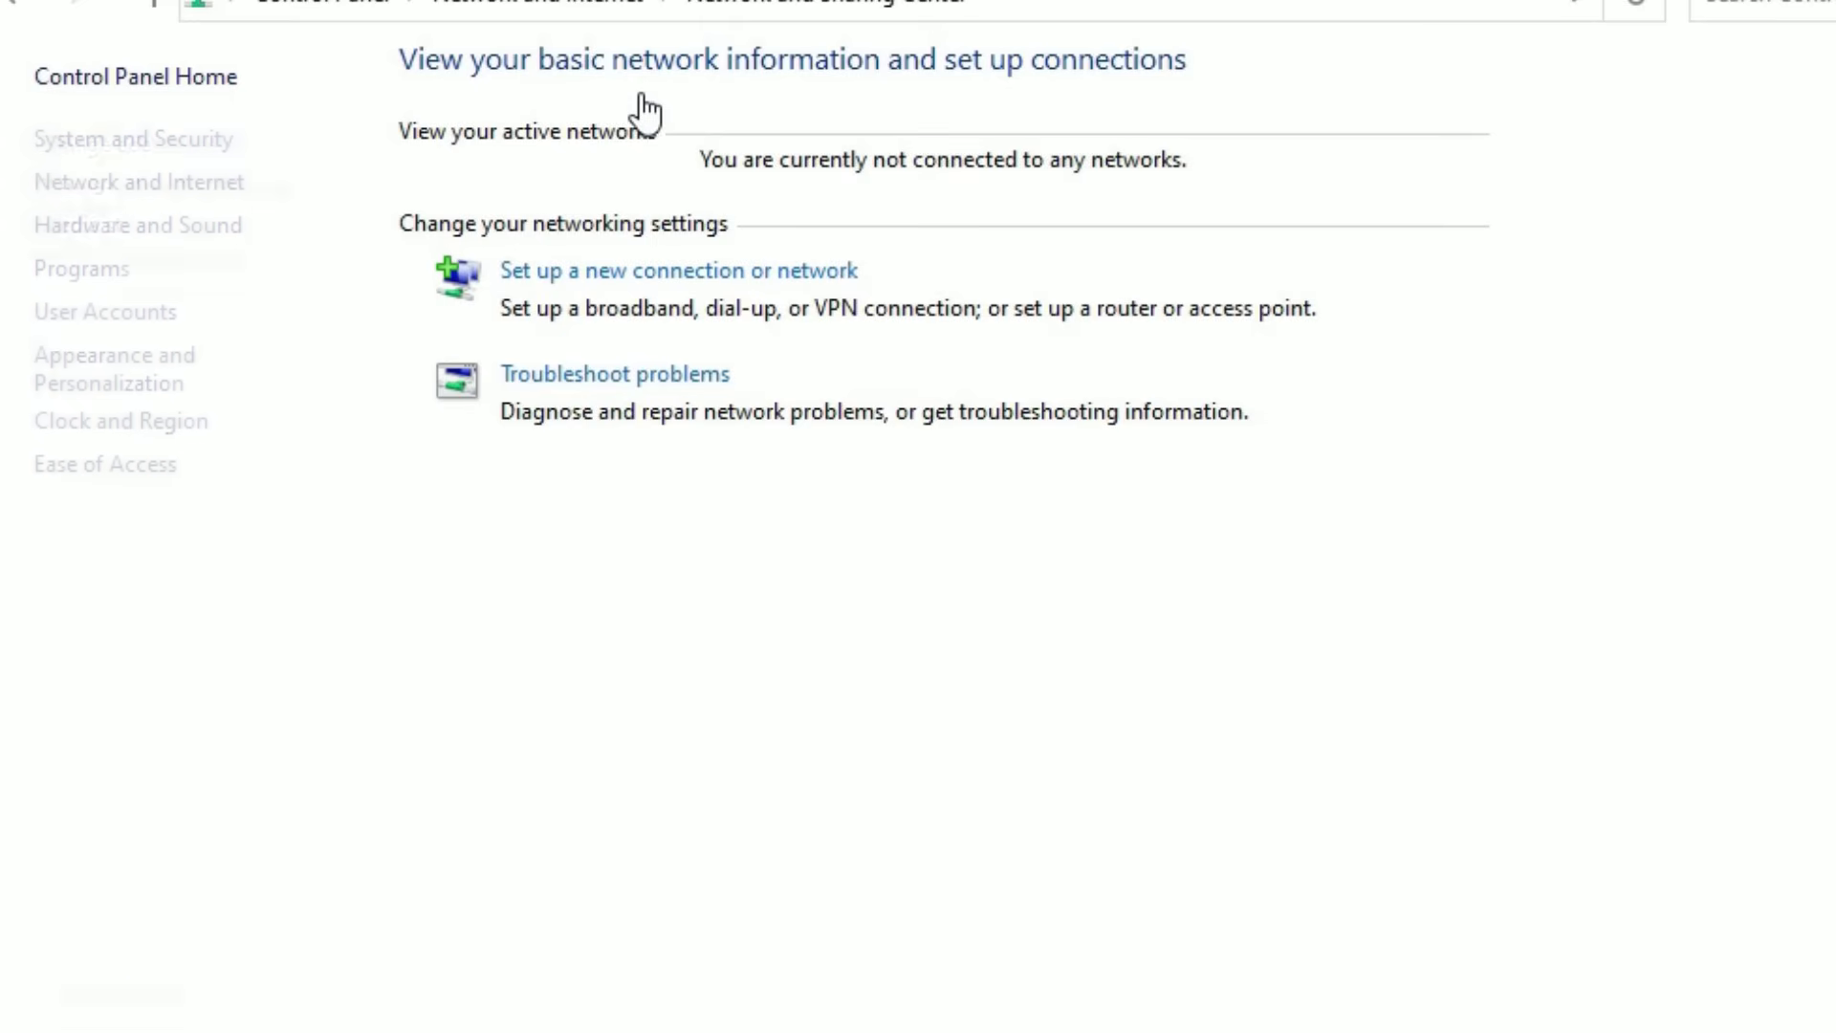
pyautogui.click(223, 153)
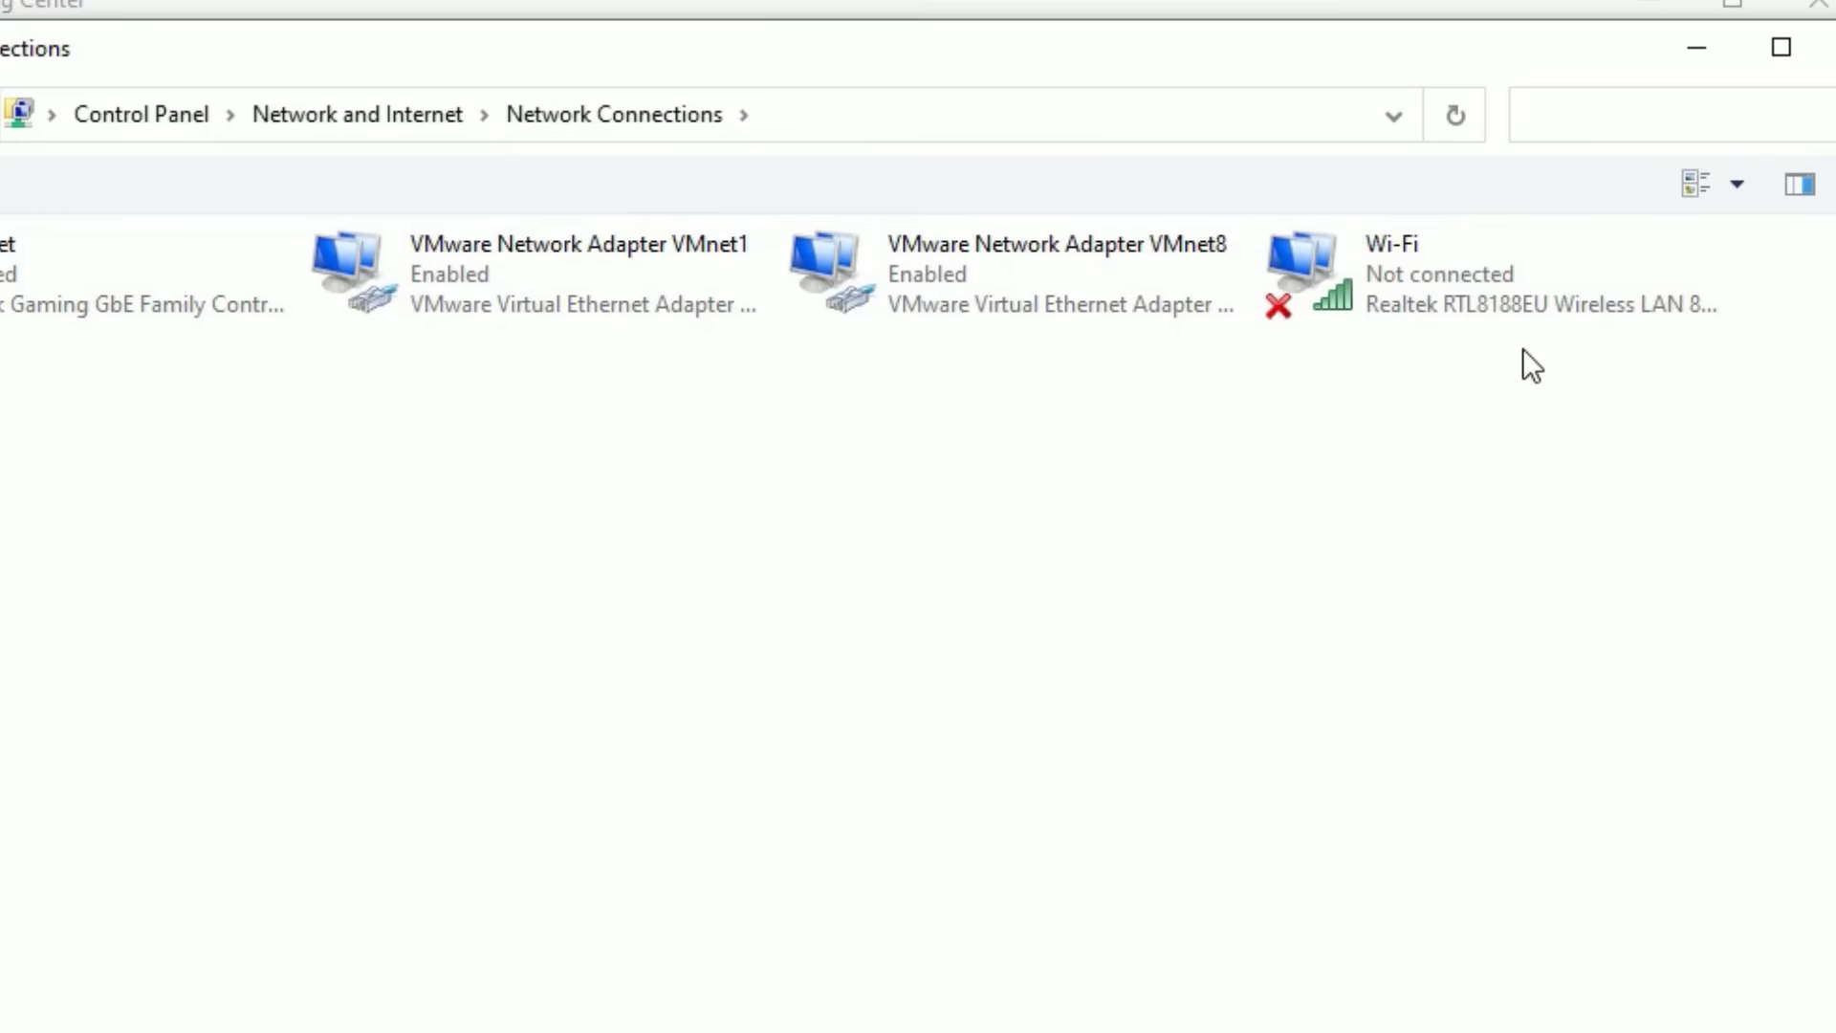
# Diagnose the Wi-Fi connection, request the list of available networks, and close the diagnostics.
pyautogui.click(1549, 323)
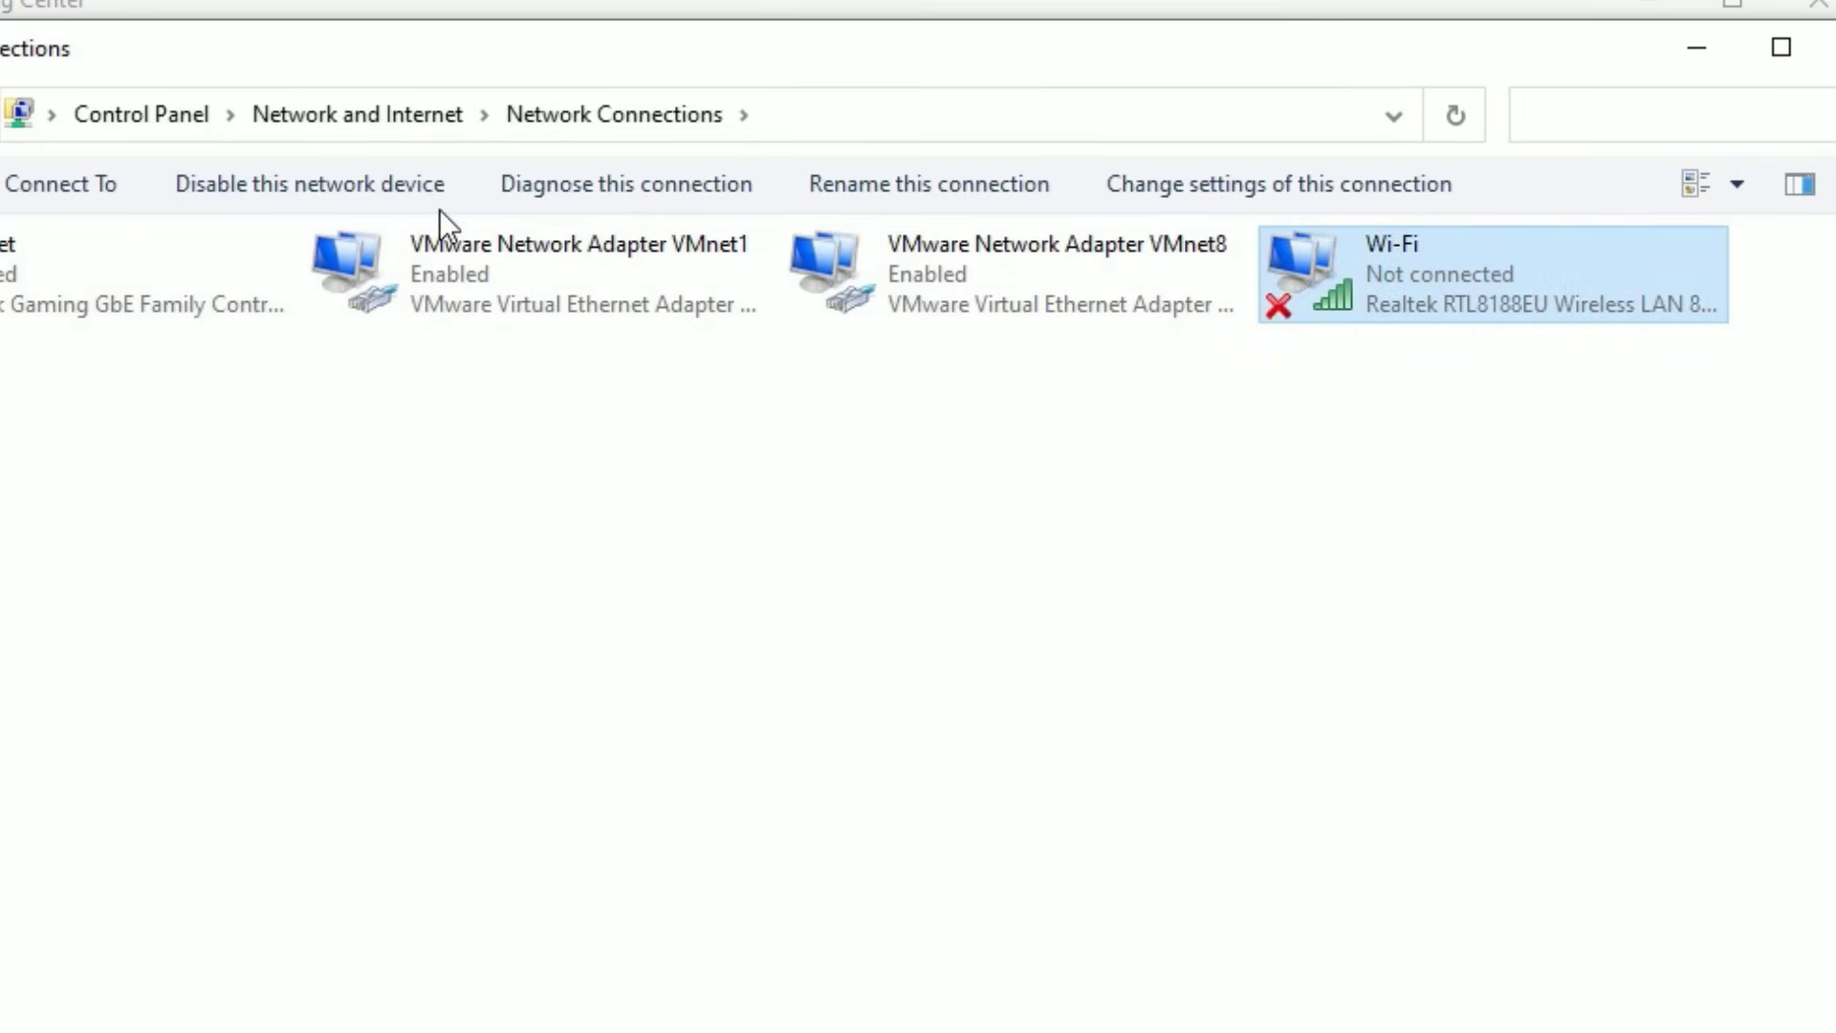
pyautogui.click(619, 193)
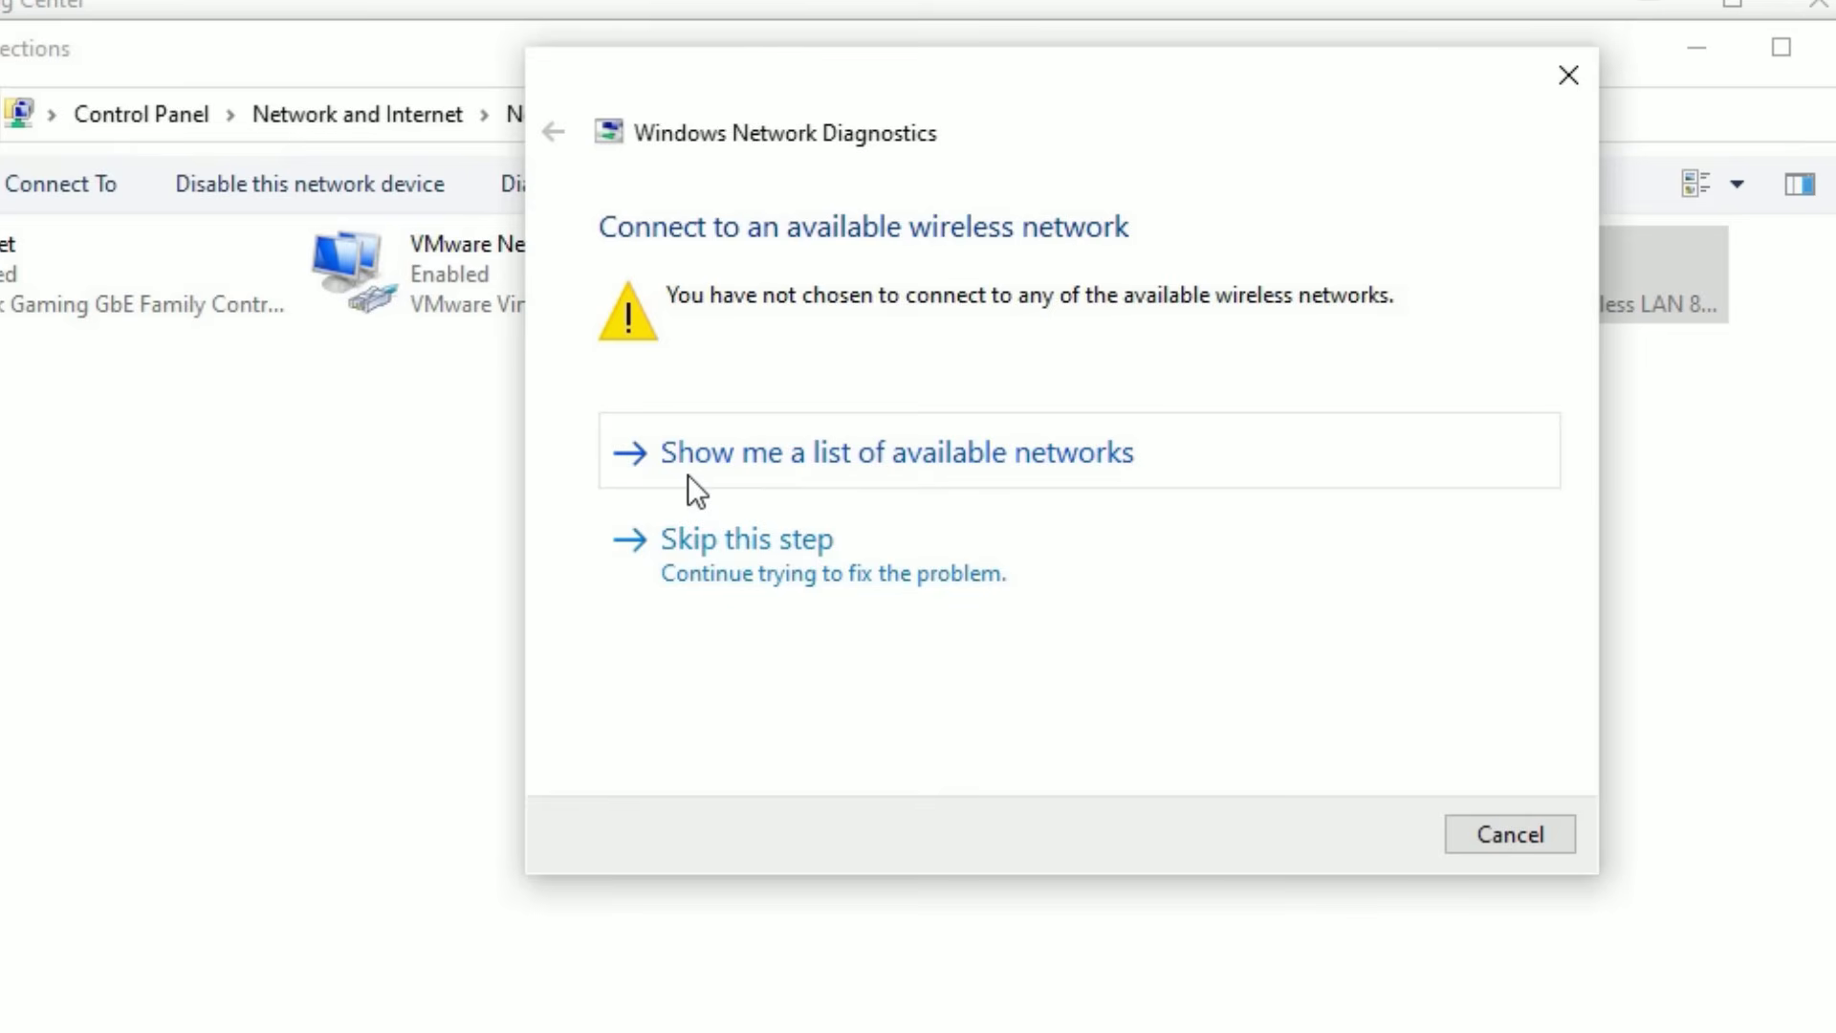
pyautogui.click(686, 474)
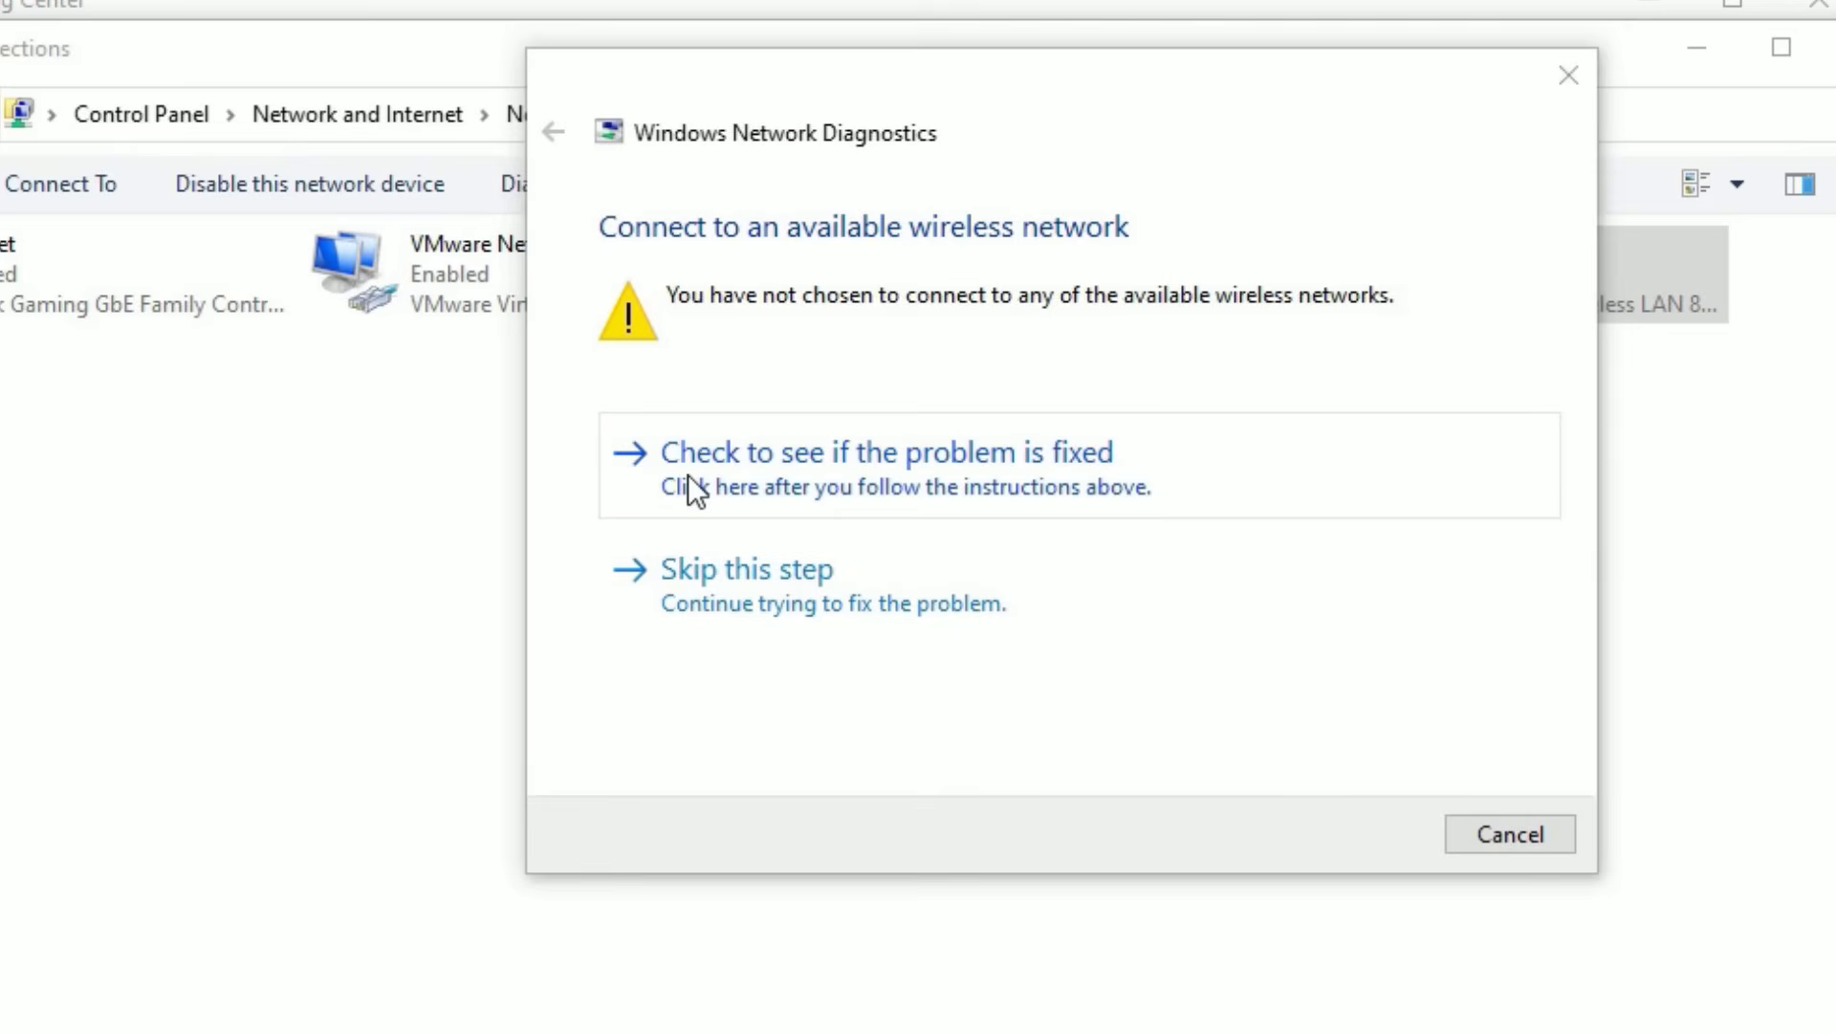
pyautogui.click(1481, 837)
pyautogui.hotkey('alt', 'F4')
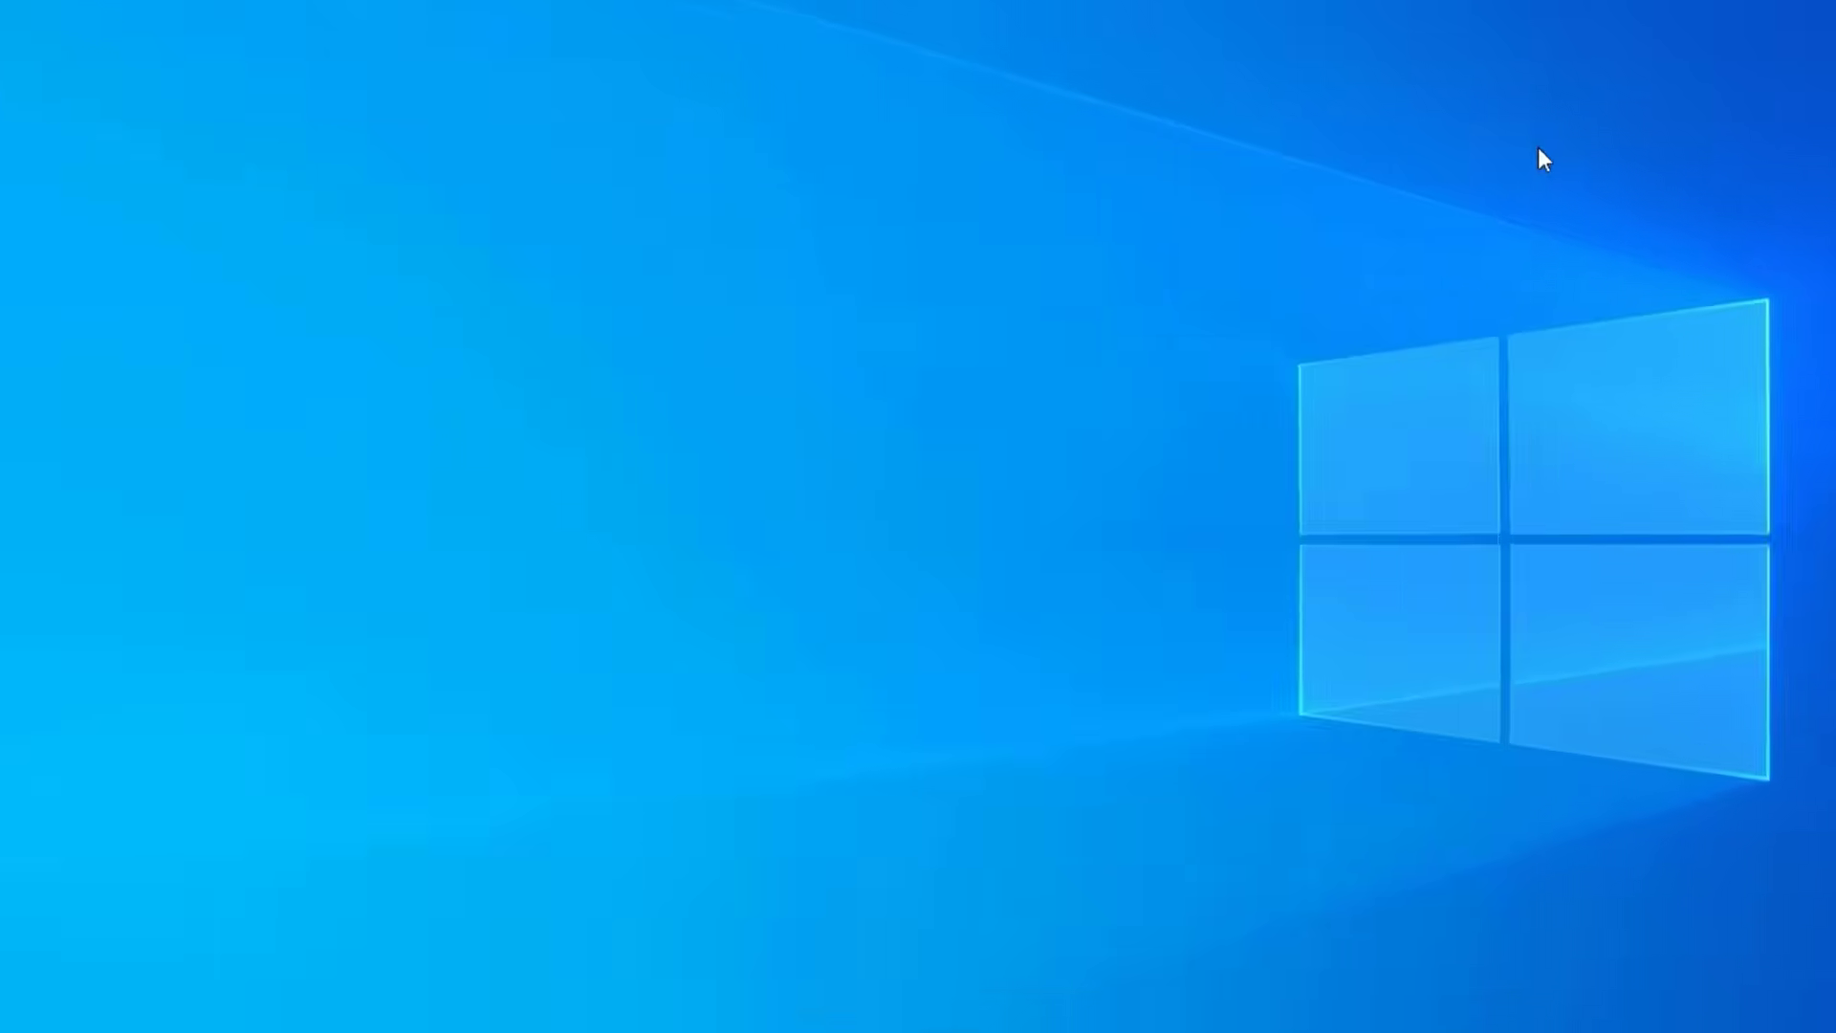